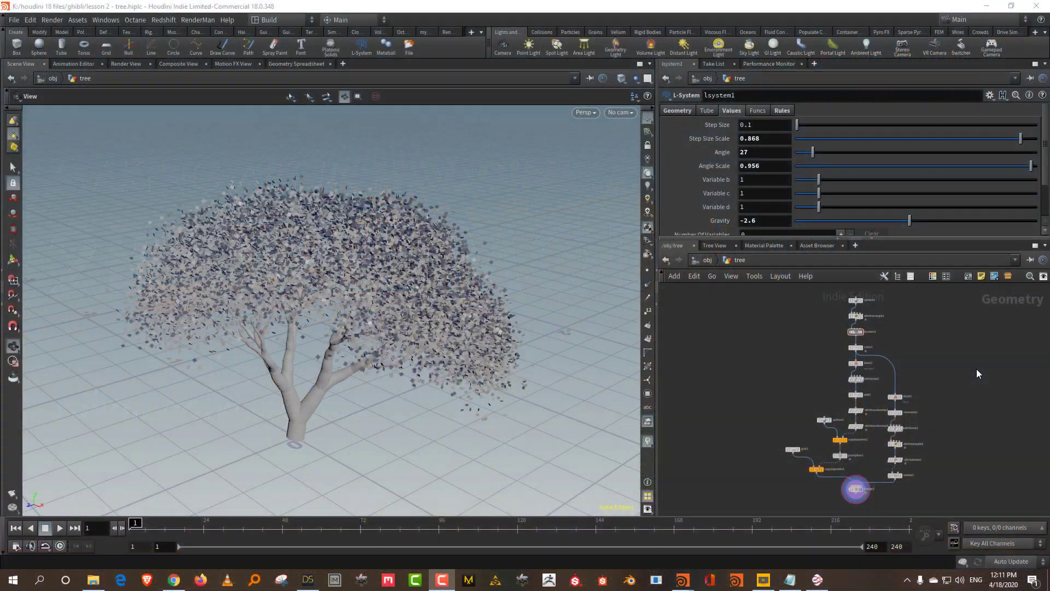
mouse_move(372, 336)
left_mouse_down()
mouse_move(368, 312)
mouse_move(431, 315)
mouse_move(376, 334)
left_mouse_up()
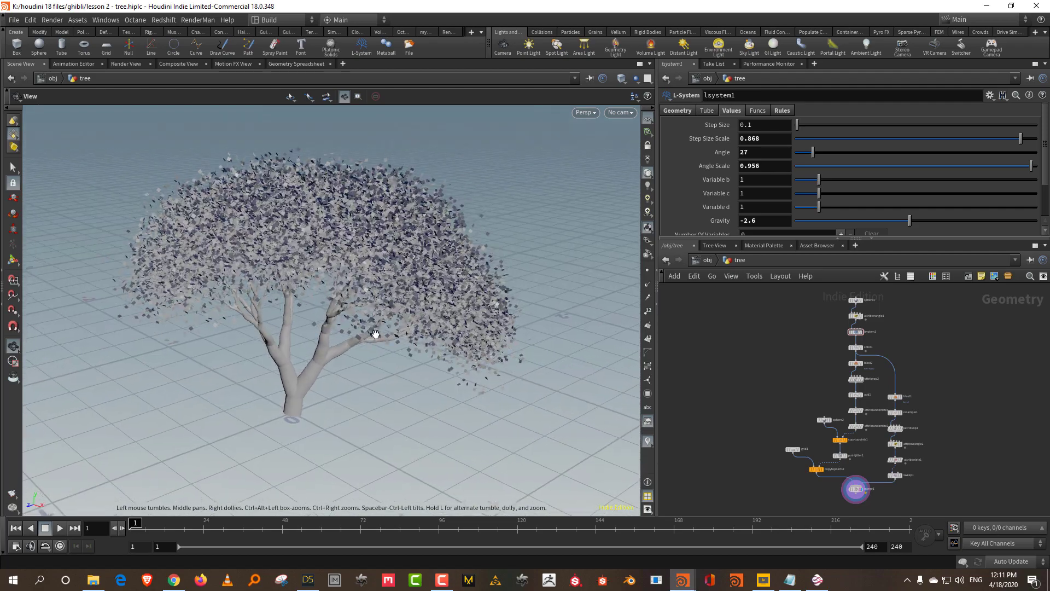
middle_click_drag(934, 371, 890, 390)
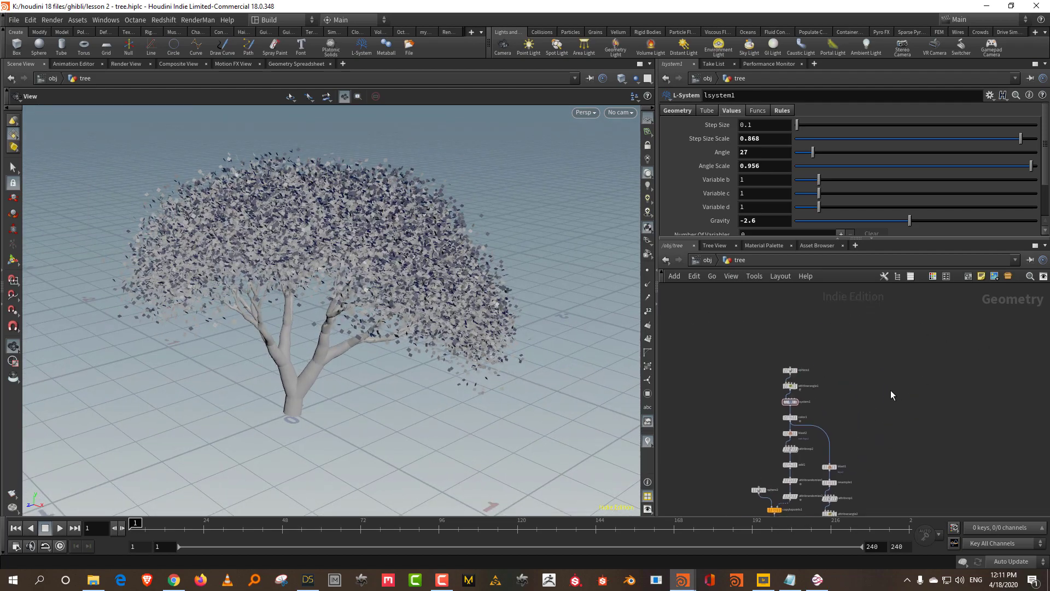
scroll(890, 390, "up", 3)
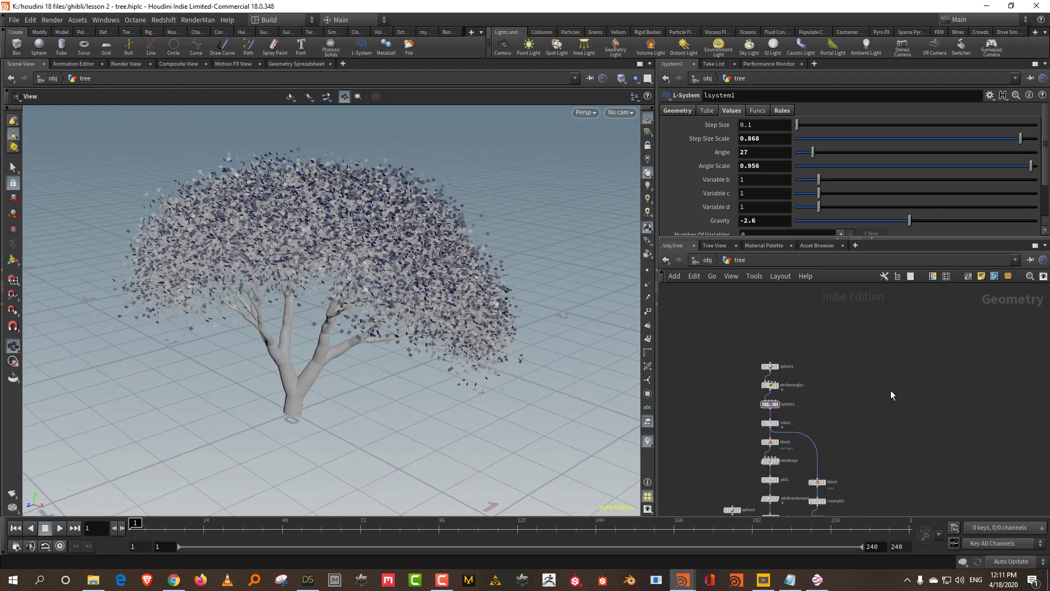
left_click(931, 386)
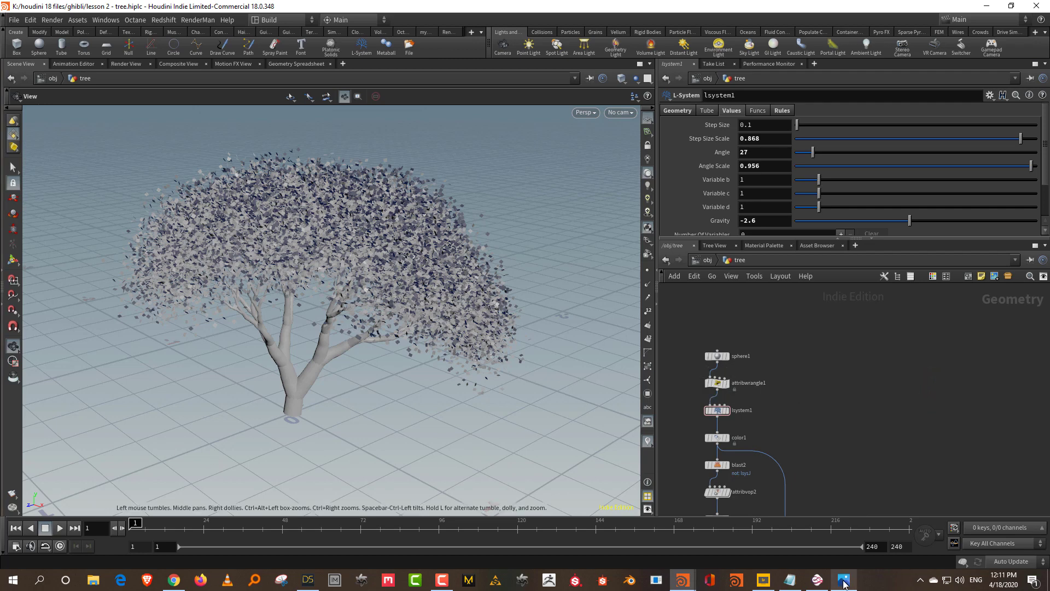
- Bring up the reference painting klOltb2.png in Photos, widen its window and examine the tree up close
left_click(844, 580)
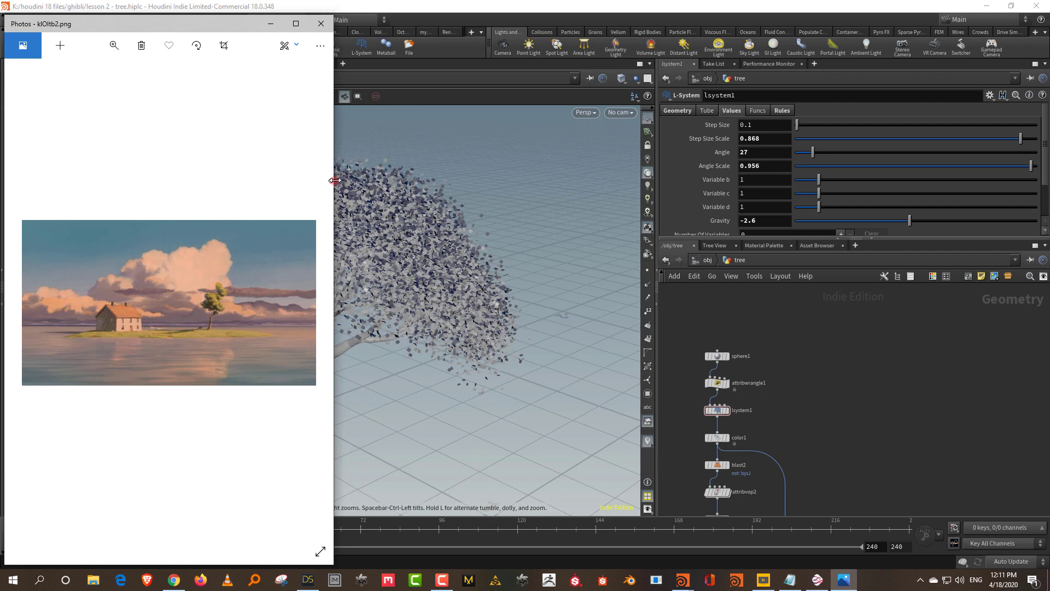
left_click_drag(335, 180, 647, 180)
scroll(419, 304, "up", 5)
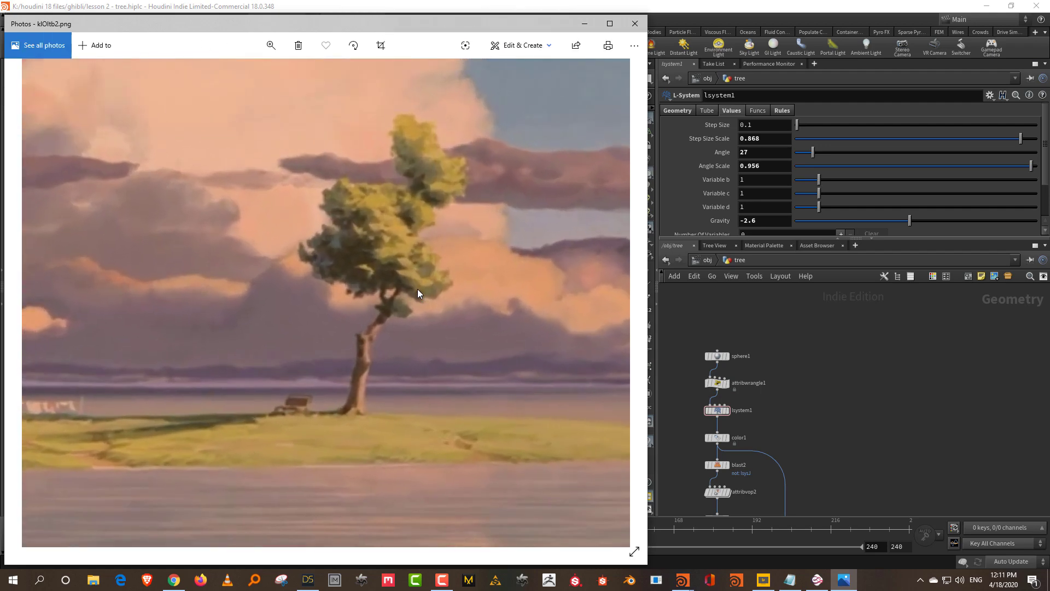
scroll(418, 289, "down", 1)
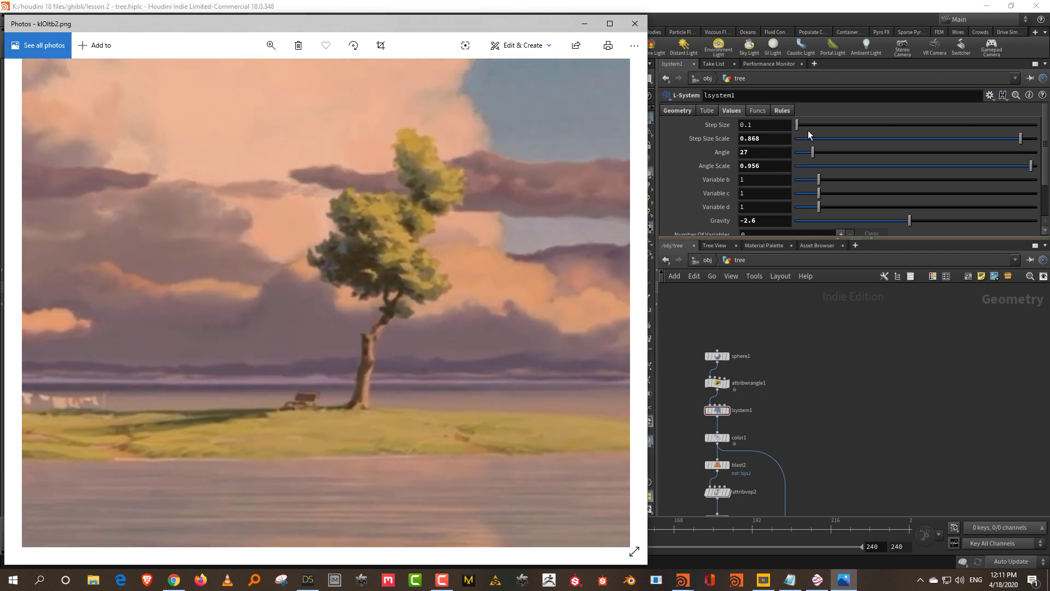
- Switch to Mischief and sketch a tree with a trunk, two forking branches, small twigs and rounded foliage outlines
left_click(816, 581)
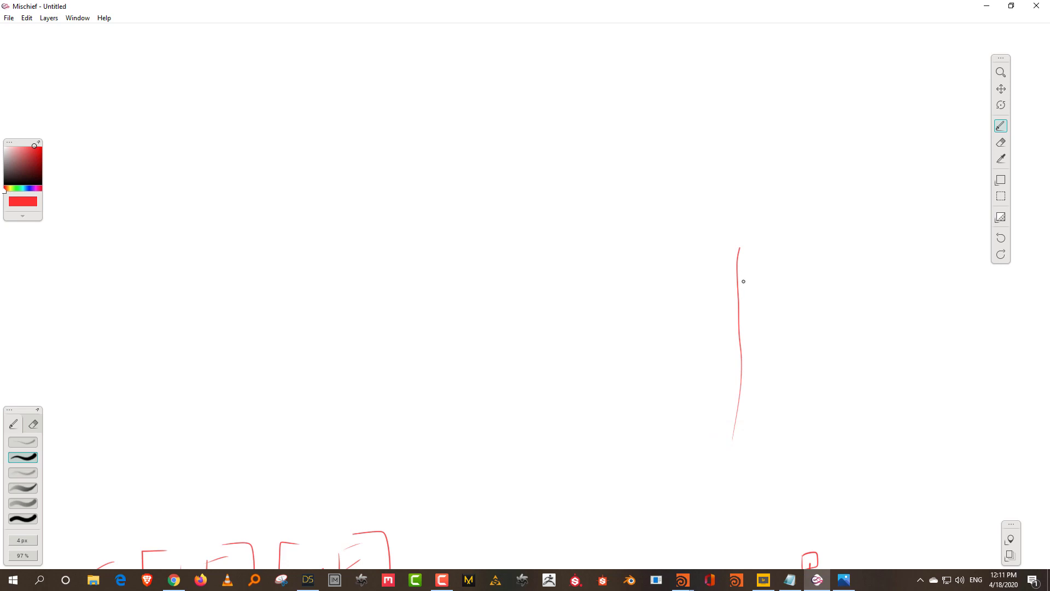
left_click_drag(741, 296, 827, 177)
mouse_move(733, 354)
left_mouse_down()
mouse_move(680, 301)
mouse_move(598, 302)
mouse_move(636, 250)
mouse_move(604, 249)
mouse_move(642, 213)
left_mouse_up()
mouse_move(584, 278)
left_mouse_down()
mouse_move(606, 299)
mouse_move(573, 331)
mouse_move(511, 164)
mouse_move(652, 220)
left_mouse_up()
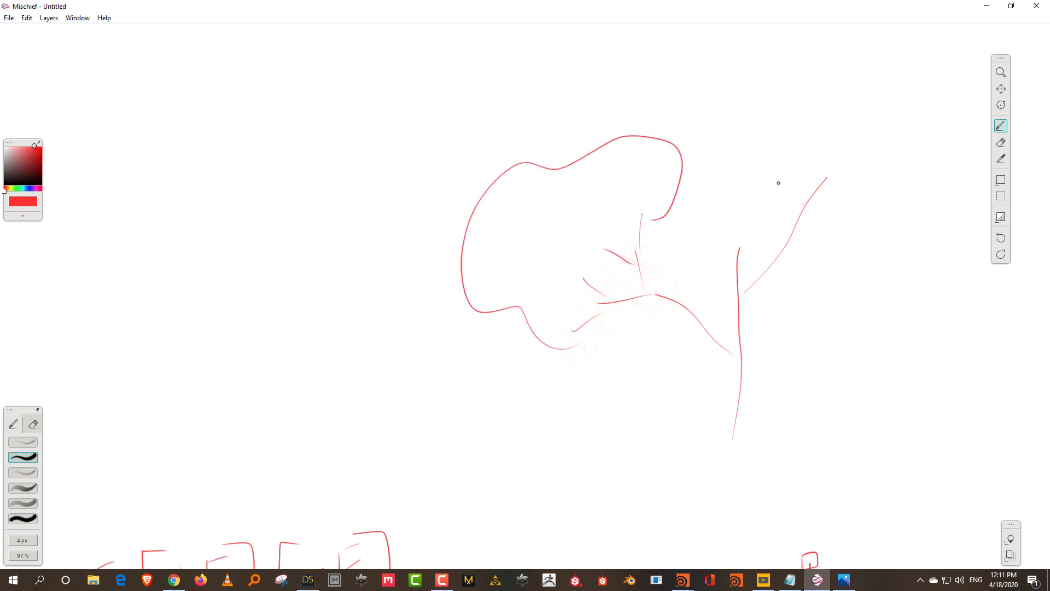
mouse_move(801, 202)
left_mouse_down()
mouse_move(911, 61)
mouse_move(836, 220)
left_mouse_up()
left_click_drag(817, 148, 816, 178)
mouse_move(857, 151)
left_mouse_down()
mouse_move(827, 178)
mouse_move(836, 187)
left_mouse_up()
- Sketch a simplified trunk with two branches beside the tree and mark each branch tip with a small circle
middle_click_drag(895, 375, 735, 329)
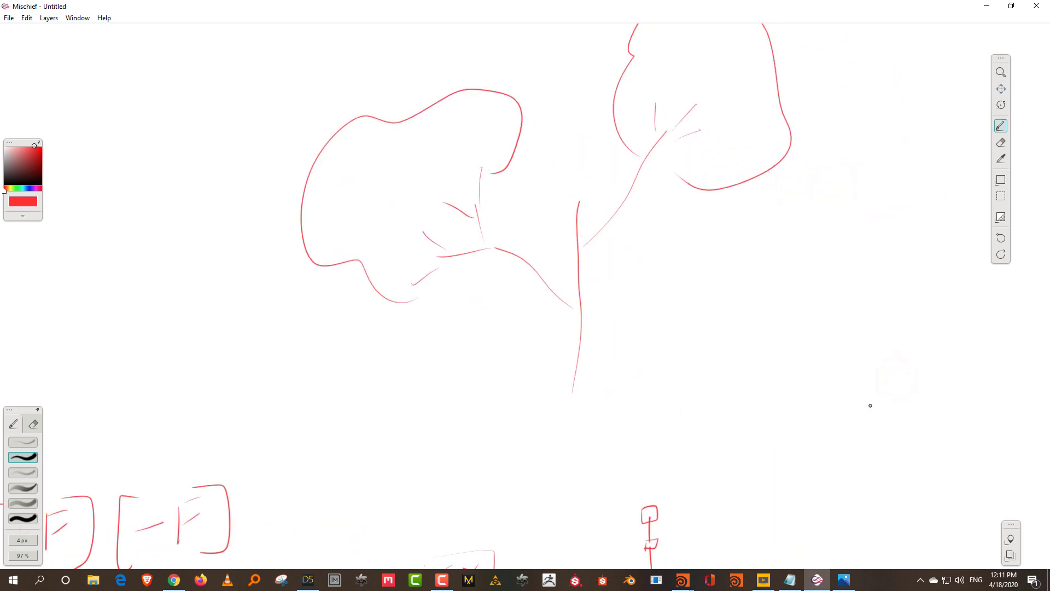
left_click_drag(869, 408, 878, 308)
left_click_drag(827, 331, 868, 359)
left_click_drag(877, 308, 912, 270)
left_click_drag(823, 333, 820, 323)
left_click_drag(912, 270, 902, 262)
- Sketch two separate foliage clusters with forking twigs and rounded outlines beside the simplified trunk
middle_click_drag(944, 329, 721, 329)
mouse_move(881, 309)
left_mouse_down()
mouse_move(885, 261)
mouse_move(925, 276)
left_mouse_up()
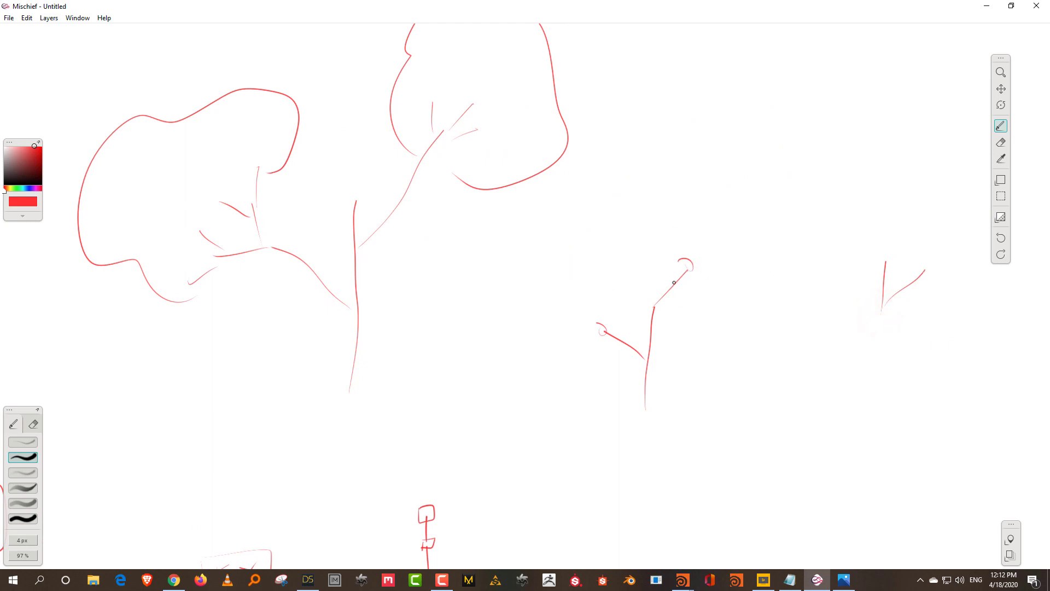
left_click_drag(654, 305, 686, 269)
left_click_drag(882, 311, 864, 334)
mouse_move(884, 261)
left_mouse_down()
mouse_move(873, 246)
mouse_move(925, 243)
left_mouse_up()
left_click_drag(926, 271, 946, 273)
mouse_move(858, 252)
left_mouse_down()
mouse_move(957, 232)
mouse_move(943, 301)
left_mouse_up()
left_click_drag(764, 344, 807, 363)
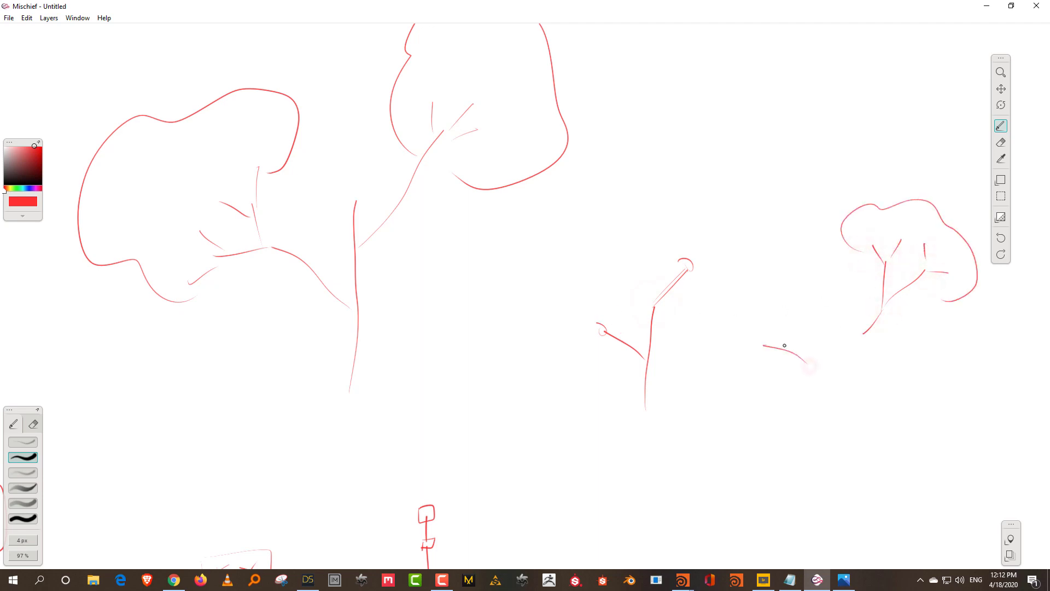
mouse_move(760, 321)
left_mouse_down()
mouse_move(761, 343)
mouse_move(742, 340)
mouse_move(727, 359)
mouse_move(761, 322)
left_mouse_up()
- Write the symbol X in the empty area beyond the foliage clusters
key("space")
left_click_drag(882, 338, 547, 402)
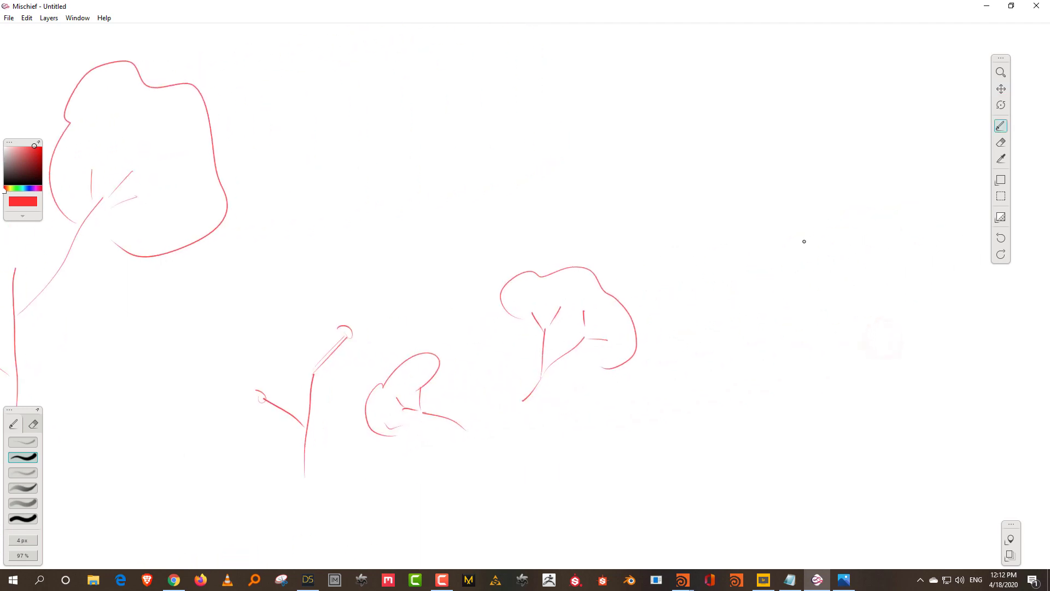
left_click_drag(737, 170, 745, 179)
left_click_drag(738, 153, 711, 179)
- Write the start of the branching rule, F[+F]F, below the X symbol
mouse_move(792, 334)
left_mouse_down()
mouse_move(784, 383)
mouse_move(811, 333)
mouse_move(802, 354)
left_mouse_up()
left_click_drag(832, 321, 834, 344)
mouse_move(833, 319)
left_mouse_down()
mouse_move(855, 318)
mouse_move(845, 386)
mouse_move(869, 353)
mouse_move(856, 380)
left_mouse_up()
mouse_move(882, 332)
left_mouse_down()
mouse_move(887, 365)
mouse_move(907, 324)
left_mouse_up()
mouse_move(889, 350)
left_mouse_down()
mouse_move(901, 340)
mouse_move(903, 375)
left_mouse_up()
key("space")
mouse_move(968, 331)
left_mouse_down()
mouse_move(839, 334)
mouse_move(811, 343)
mouse_move(809, 367)
left_mouse_up()
key("b")
left_click_drag(813, 319, 837, 311)
left_click_drag(813, 349, 832, 335)
- Label the simplified trunk's two segments F and its two branches [+F] and [-F]
left_click_drag(419, 397, 668, 329)
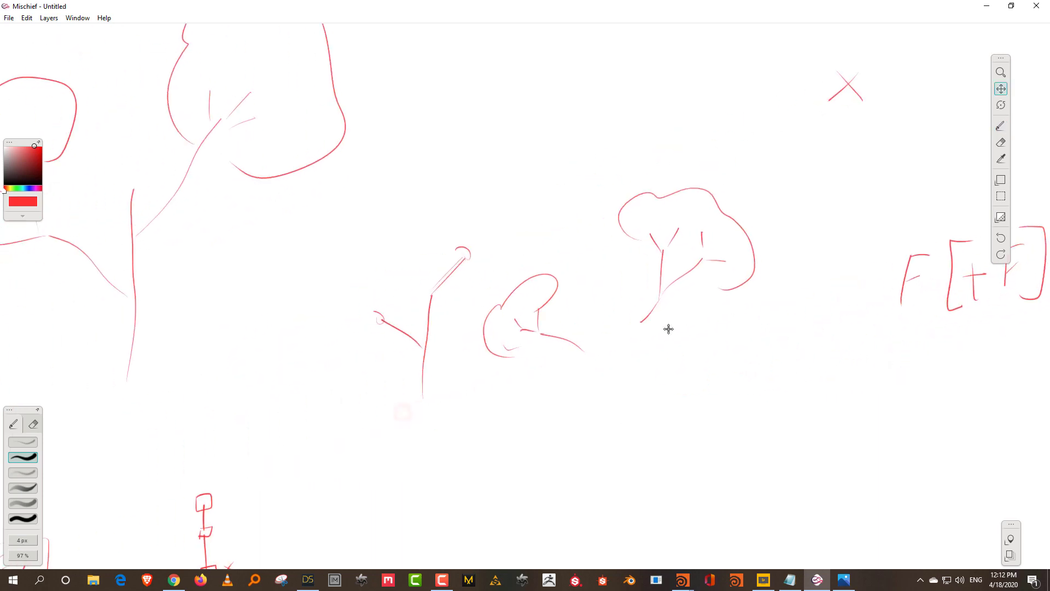
key("b")
mouse_move(433, 361)
left_mouse_down()
mouse_move(430, 390)
mouse_move(444, 359)
left_mouse_up()
left_click_drag(430, 381, 445, 373)
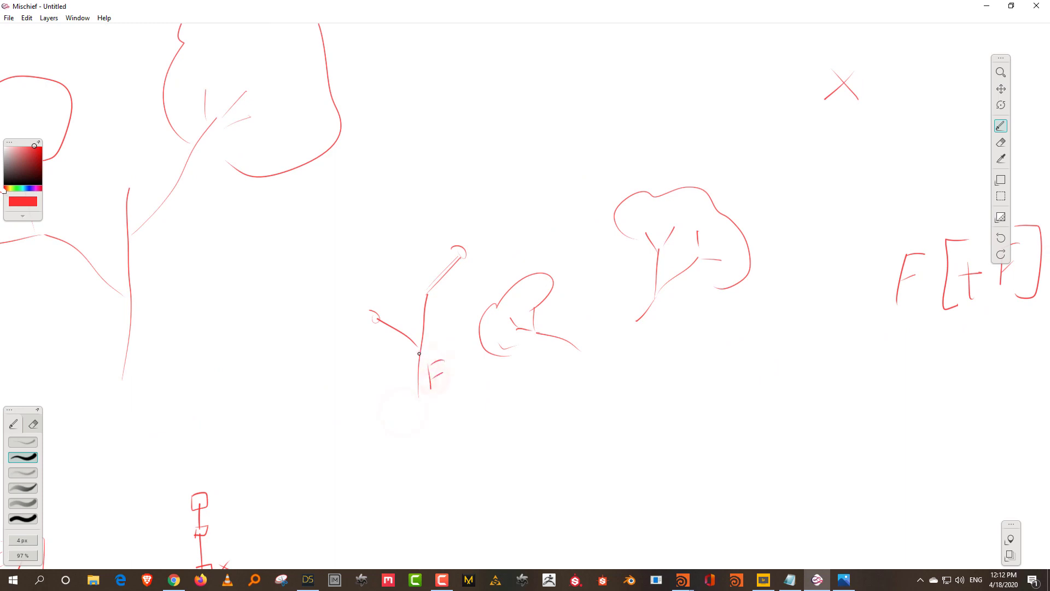
mouse_move(379, 340)
left_mouse_down()
mouse_move(382, 364)
mouse_move(400, 366)
left_mouse_up()
mouse_move(387, 349)
left_mouse_down()
mouse_move(400, 335)
mouse_move(401, 345)
left_mouse_up()
left_click_drag(392, 335, 403, 365)
mouse_move(430, 310)
left_mouse_down()
mouse_move(430, 331)
mouse_move(441, 307)
left_mouse_up()
left_click_drag(431, 321, 439, 318)
mouse_move(460, 262)
left_mouse_down()
mouse_move(464, 293)
mouse_move(474, 273)
mouse_move(484, 290)
left_mouse_up()
mouse_move(482, 264)
left_mouse_down()
mouse_move(495, 260)
mouse_move(493, 276)
left_mouse_up()
left_click_drag(496, 250, 500, 286)
- Append [-F] to the handwritten rule and add an A after the F in its first bracket
mouse_move(904, 239)
left_mouse_down()
mouse_move(941, 296)
mouse_move(918, 305)
mouse_move(818, 256)
left_mouse_up()
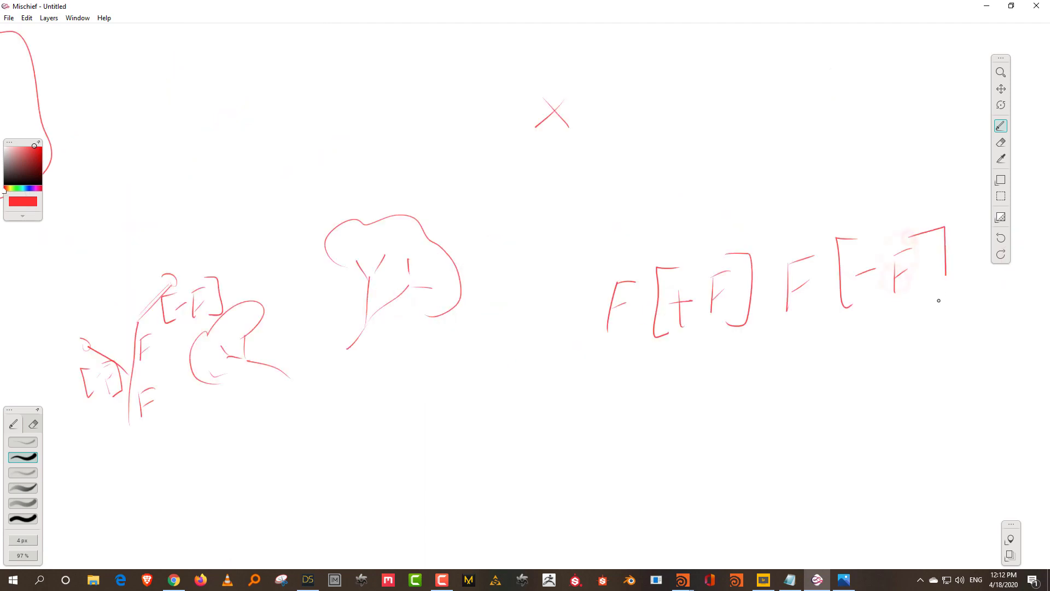
key("space")
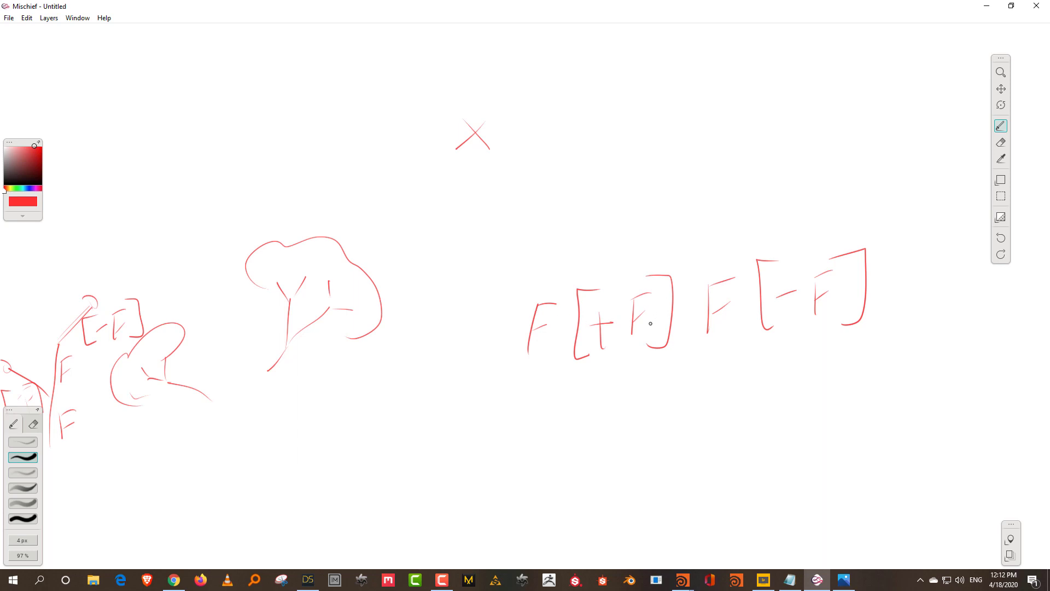
left_click_drag(648, 321, 655, 322)
left_click_drag(840, 271, 849, 309)
- Label the two branch tips of the simplified trunk sketch A and B
key("space")
left_click_drag(542, 257, 860, 234)
left_click_drag(314, 354, 327, 344)
left_click_drag(317, 344, 325, 338)
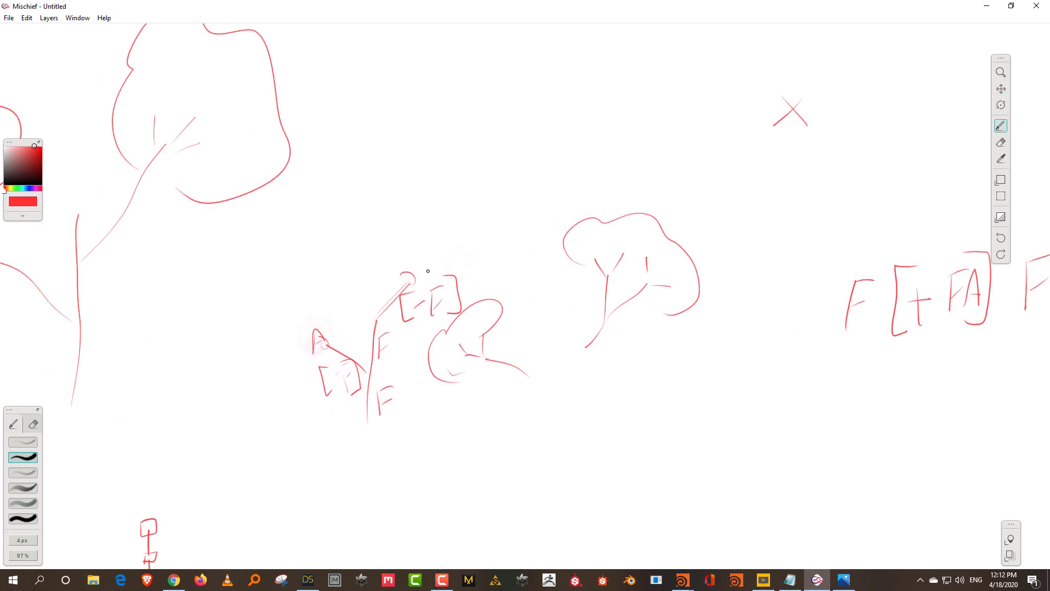
left_click_drag(417, 265, 421, 290)
- Add a B inside the rule's last bracket and prefix the rule with X =
key("space")
left_click_drag(788, 432, 712, 291)
key("b")
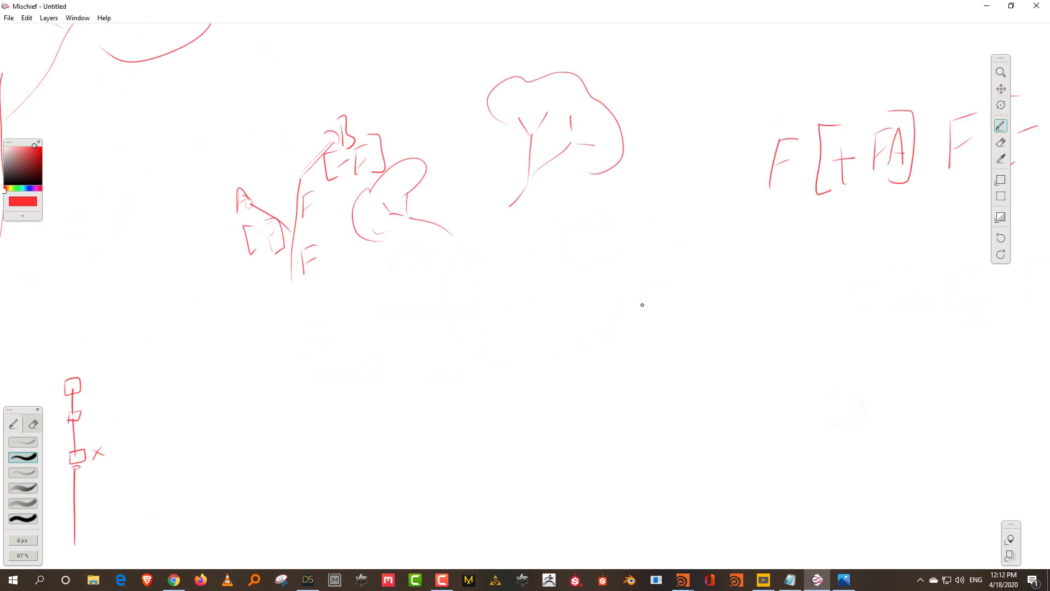
mouse_move(671, 136)
left_mouse_down()
mouse_move(699, 182)
mouse_move(675, 181)
left_mouse_up()
mouse_move(711, 159)
left_mouse_down()
mouse_move(735, 157)
mouse_move(734, 171)
left_mouse_up()
- Write the beginning of a second rule, A = F, below the X rule
mouse_move(636, 331)
left_mouse_down()
mouse_move(654, 284)
mouse_move(670, 325)
left_mouse_up()
left_click_drag(648, 319, 710, 299)
left_click_drag(698, 319, 712, 312)
mouse_move(758, 277)
left_mouse_down()
mouse_move(754, 324)
mouse_move(776, 265)
left_mouse_up()
left_click_drag(755, 302, 771, 293)
- Write F/(60)[+F] in the empty space above the X rule
middle_click_drag(826, 244, 625, 527)
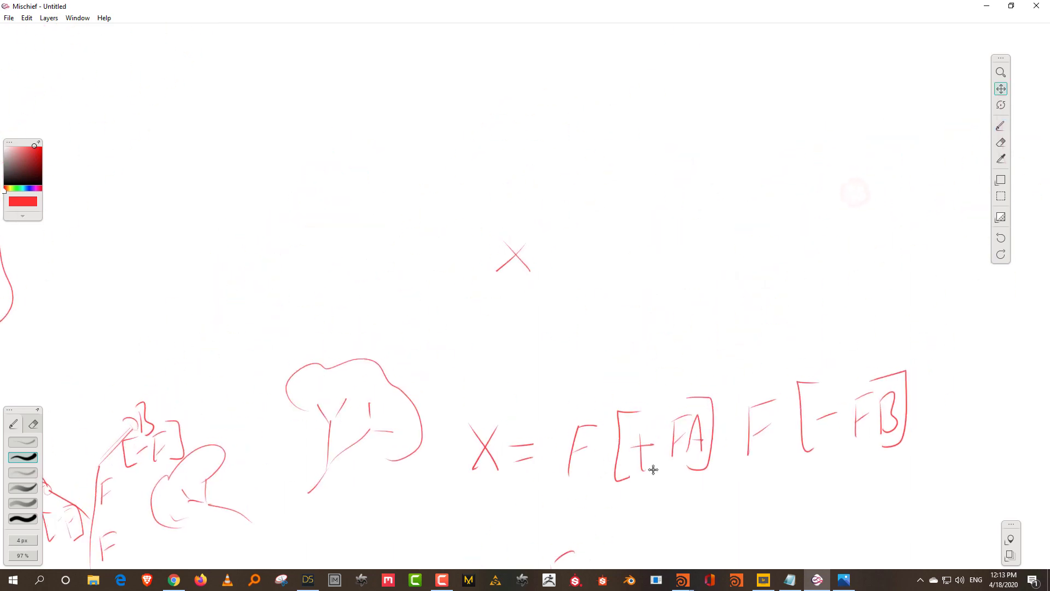
mouse_move(665, 152)
left_mouse_down()
mouse_move(664, 190)
mouse_move(688, 145)
left_mouse_up()
left_click_drag(664, 167, 680, 163)
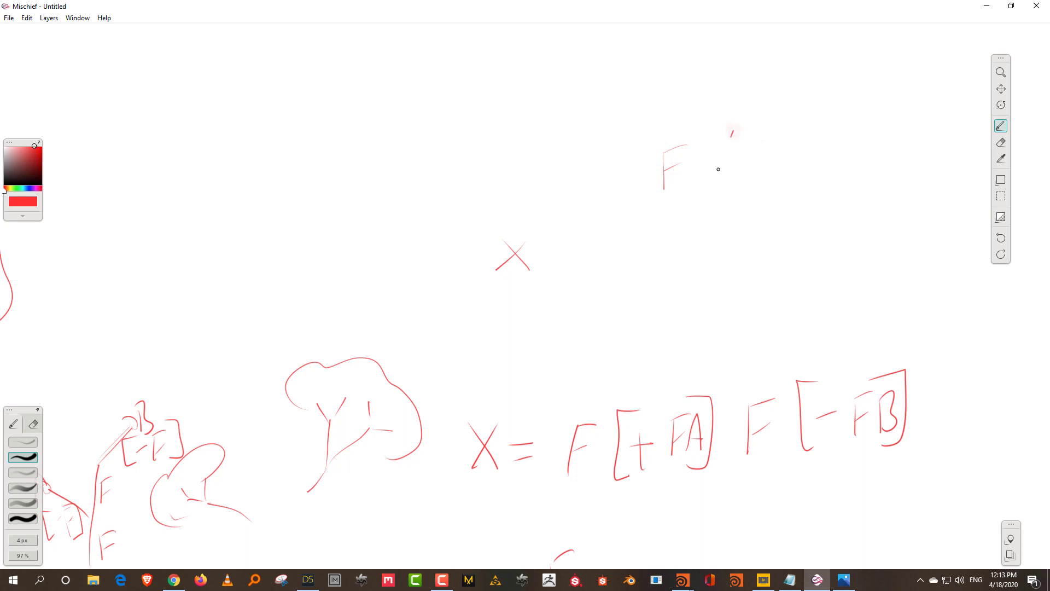
left_click_drag(733, 133, 709, 190)
left_click_drag(747, 135, 748, 185)
mouse_move(762, 141)
left_mouse_down()
mouse_move(757, 165)
mouse_move(777, 140)
left_mouse_up()
left_click_drag(792, 127, 788, 187)
mouse_move(837, 115)
left_mouse_down()
mouse_move(819, 118)
mouse_move(840, 176)
mouse_move(843, 166)
left_mouse_up()
left_click_drag(835, 151, 850, 146)
mouse_move(861, 135)
left_mouse_down()
mouse_move(860, 160)
mouse_move(875, 129)
left_mouse_up()
mouse_move(860, 147)
left_mouse_down()
mouse_move(871, 143)
mouse_move(885, 170)
left_mouse_up()
- Extend the upper rule with the second rotated branch, /(120)[+F]
mouse_move(959, 121)
left_mouse_down()
mouse_move(794, 151)
mouse_move(753, 214)
left_mouse_up()
mouse_move(807, 138)
left_mouse_down()
mouse_move(804, 189)
mouse_move(812, 174)
left_mouse_up()
left_click_drag(816, 147, 837, 164)
left_click_drag(845, 142, 848, 185)
mouse_move(902, 136)
left_mouse_down()
mouse_move(825, 124)
mouse_move(848, 174)
left_mouse_up()
mouse_move(860, 141)
left_mouse_down()
mouse_move(857, 166)
mouse_move(874, 133)
left_mouse_up()
left_click_drag(858, 159, 867, 155)
mouse_move(873, 119)
left_mouse_down()
mouse_move(901, 114)
mouse_move(882, 172)
left_mouse_up()
- Extend the upper rule with the third rotated branch, /(240)[+F]
left_click_drag(982, 110, 873, 134)
key("b")
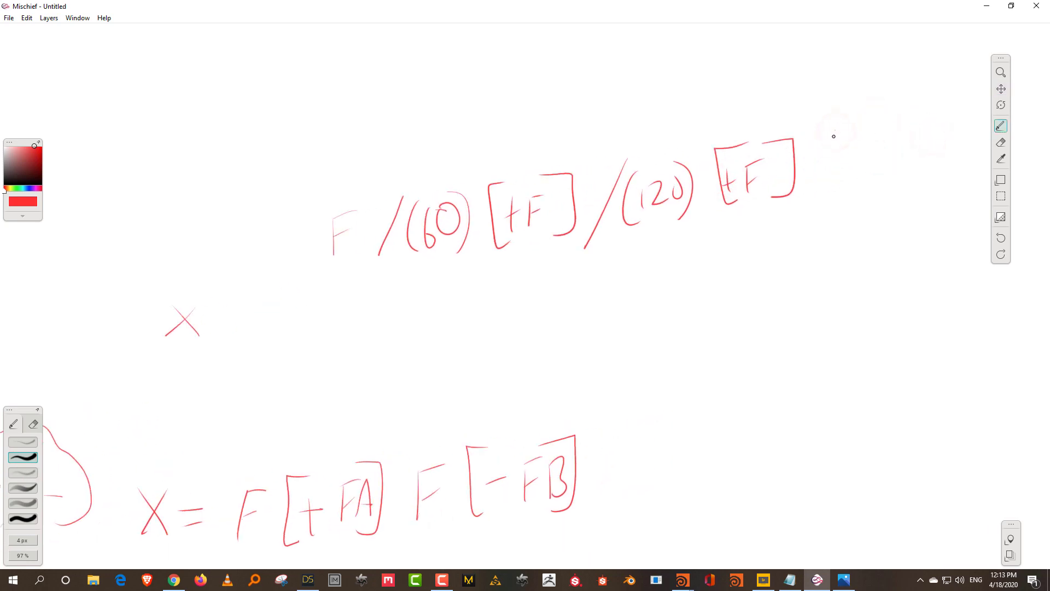
left_click_drag(841, 120, 814, 190)
mouse_move(854, 132)
left_mouse_down()
mouse_move(850, 180)
mouse_move(893, 157)
left_mouse_up()
mouse_move(894, 144)
left_mouse_down()
mouse_move(892, 173)
mouse_move(903, 145)
left_mouse_up()
mouse_move(905, 134)
left_mouse_down()
mouse_move(921, 149)
mouse_move(909, 175)
mouse_move(812, 142)
mouse_move(873, 185)
mouse_move(893, 158)
left_mouse_up()
key("space")
mouse_move(903, 145)
left_mouse_down()
mouse_move(898, 170)
mouse_move(915, 140)
left_mouse_up()
left_click_drag(901, 159, 913, 154)
left_click_drag(925, 117, 941, 180)
- Add an A after the F inside each of the upper rule's three brackets
key("space")
left_click_drag(690, 287, 782, 270)
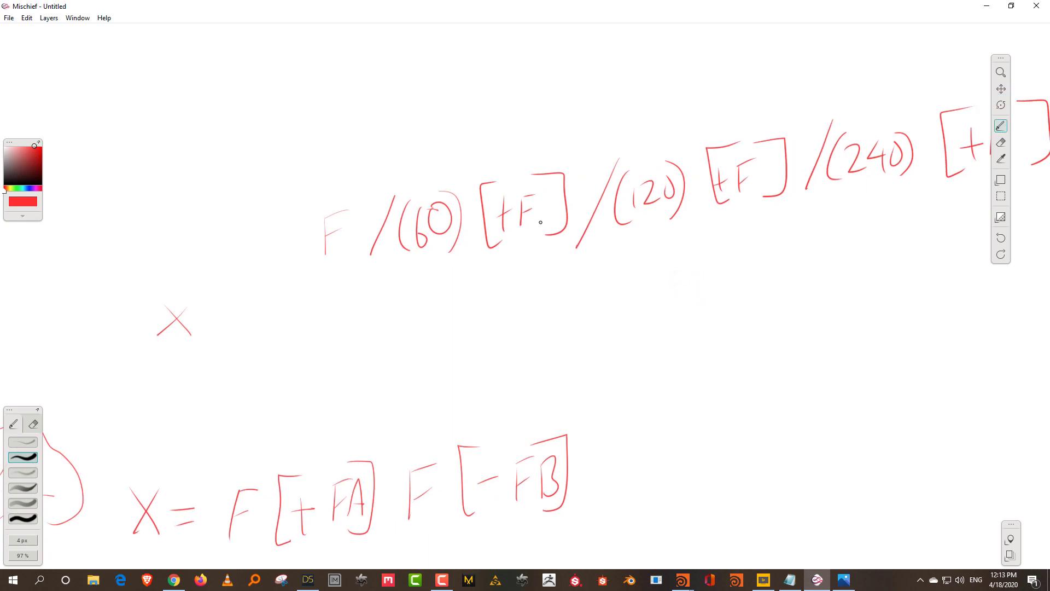
left_click_drag(541, 196, 557, 216)
left_click_drag(756, 191, 766, 152)
mouse_move(766, 150)
left_mouse_down()
mouse_move(778, 183)
mouse_move(778, 167)
left_mouse_up()
key("space")
left_click_drag(824, 221, 614, 273)
mouse_move(802, 204)
left_mouse_down()
mouse_move(815, 166)
mouse_move(829, 196)
left_mouse_up()
left_click_drag(808, 189, 822, 186)
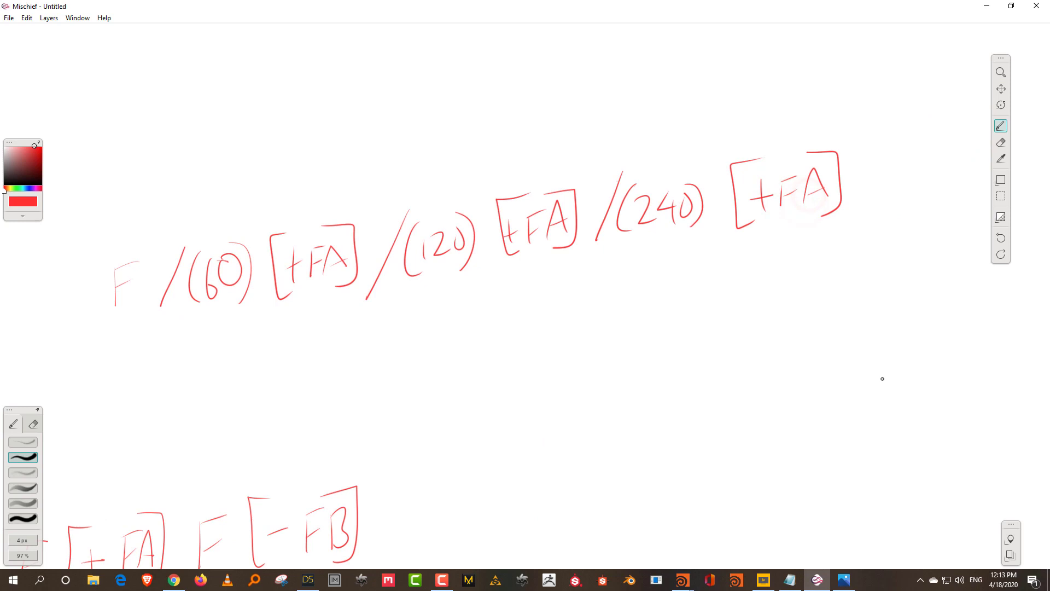
- Underline the whole upper rule and write A = in front of it
left_click_drag(145, 361, 876, 209)
key("space")
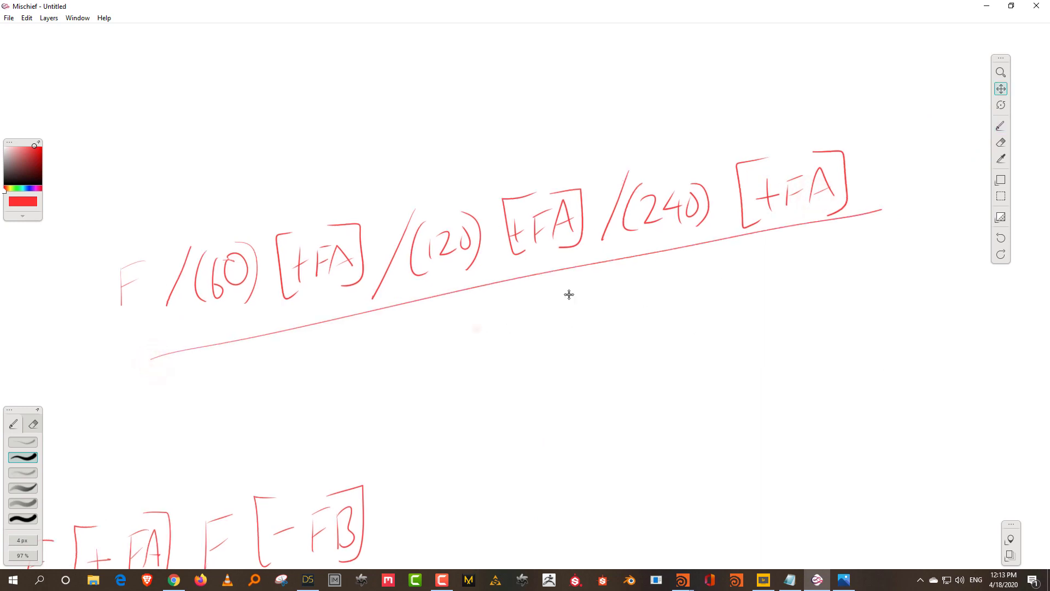
left_click_drag(401, 306, 583, 235)
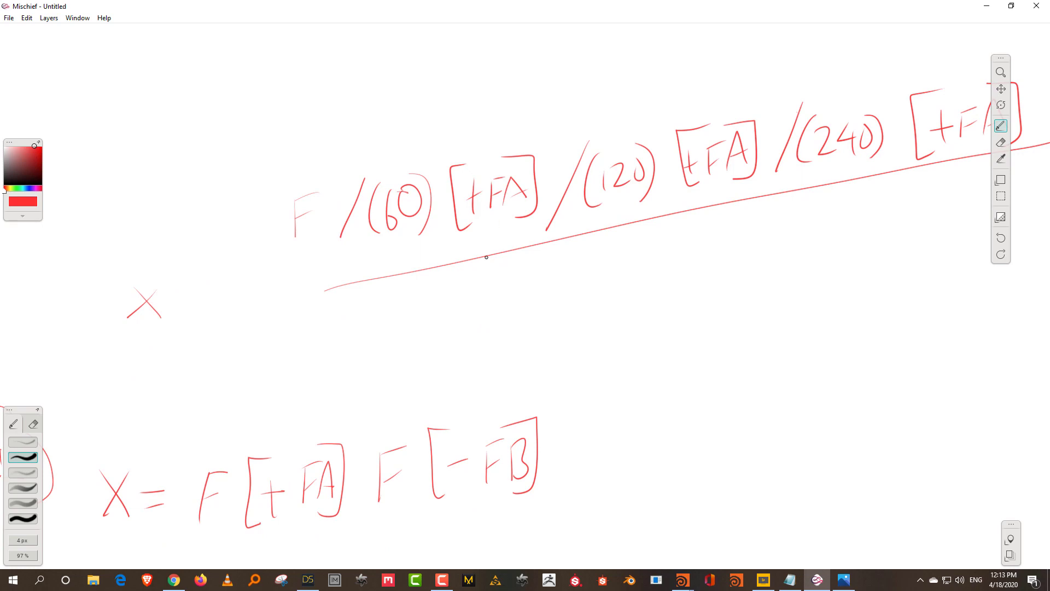
key("space")
left_click_drag(429, 270, 602, 214)
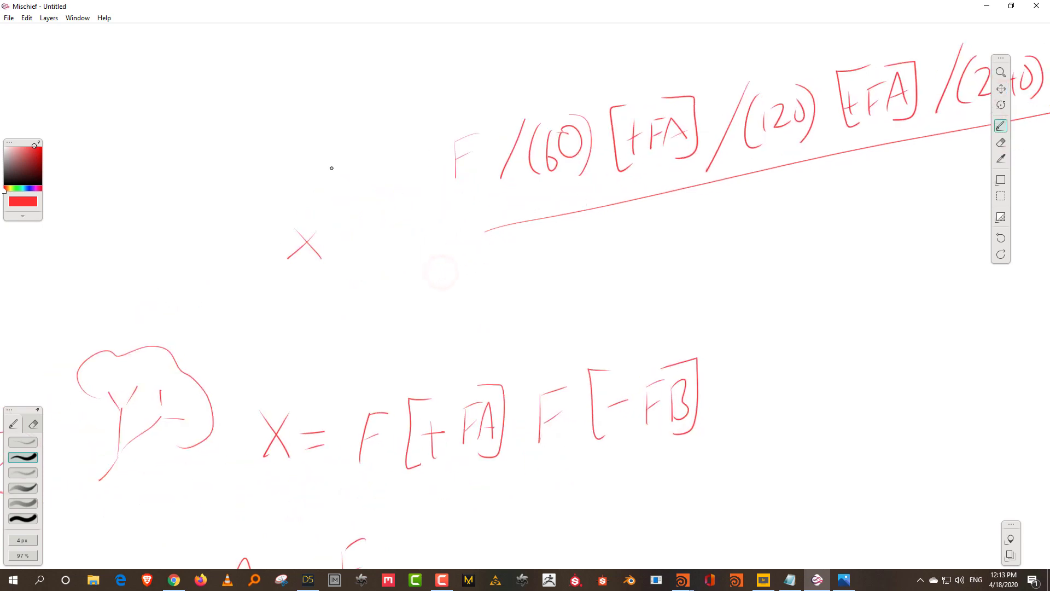
left_click_drag(330, 166, 329, 202)
mouse_move(327, 163)
left_mouse_down()
mouse_move(347, 172)
mouse_move(331, 187)
left_mouse_up()
left_click_drag(388, 164, 408, 156)
left_click_drag(394, 179, 415, 169)
- Write [-FB] beneath the underline of the A rule
mouse_move(640, 246)
left_mouse_down()
mouse_move(662, 236)
mouse_move(673, 253)
mouse_move(689, 216)
left_mouse_up()
left_click_drag(672, 241, 685, 230)
left_click_drag(700, 230, 710, 249)
mouse_move(649, 208)
left_mouse_down()
mouse_move(644, 286)
mouse_move(661, 281)
left_mouse_up()
left_click_drag(708, 204, 716, 266)
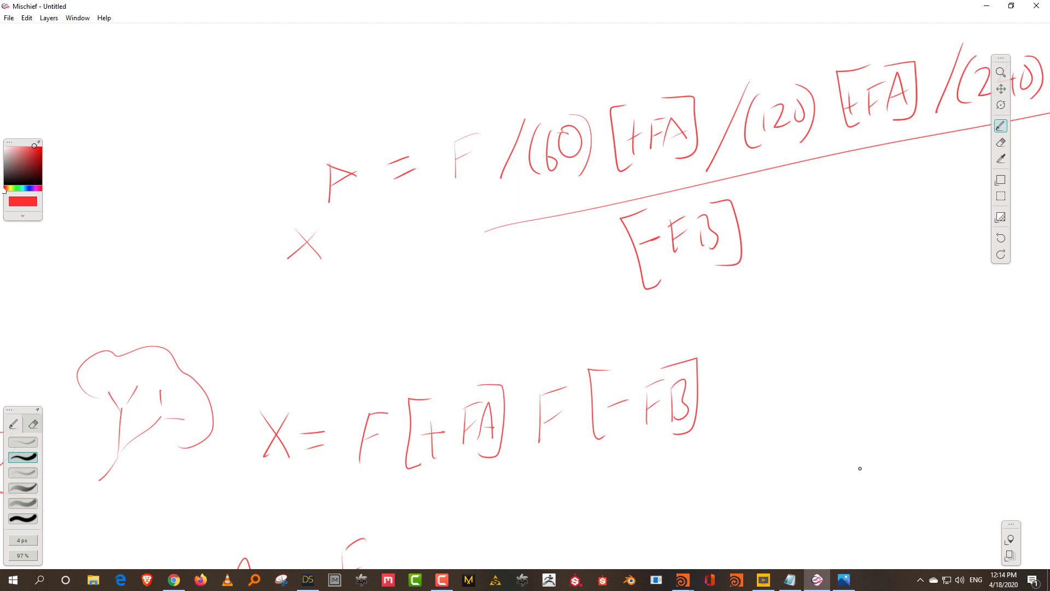
- Switch to the Houdini tree file and add a new L-System node in empty space of the tree network
mouse_move(683, 580)
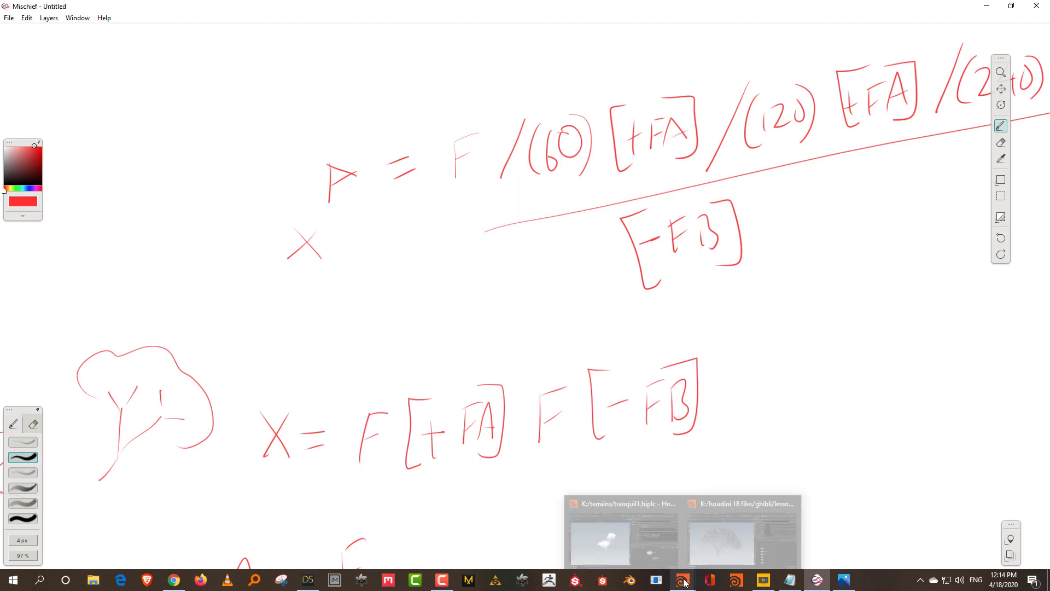
left_click(737, 540)
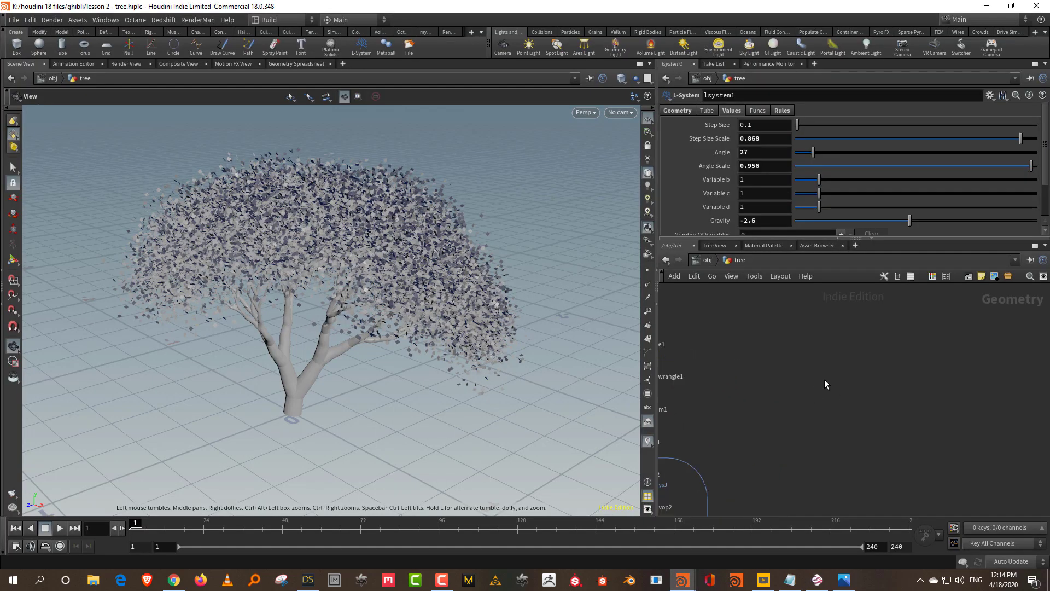
key("Tab")
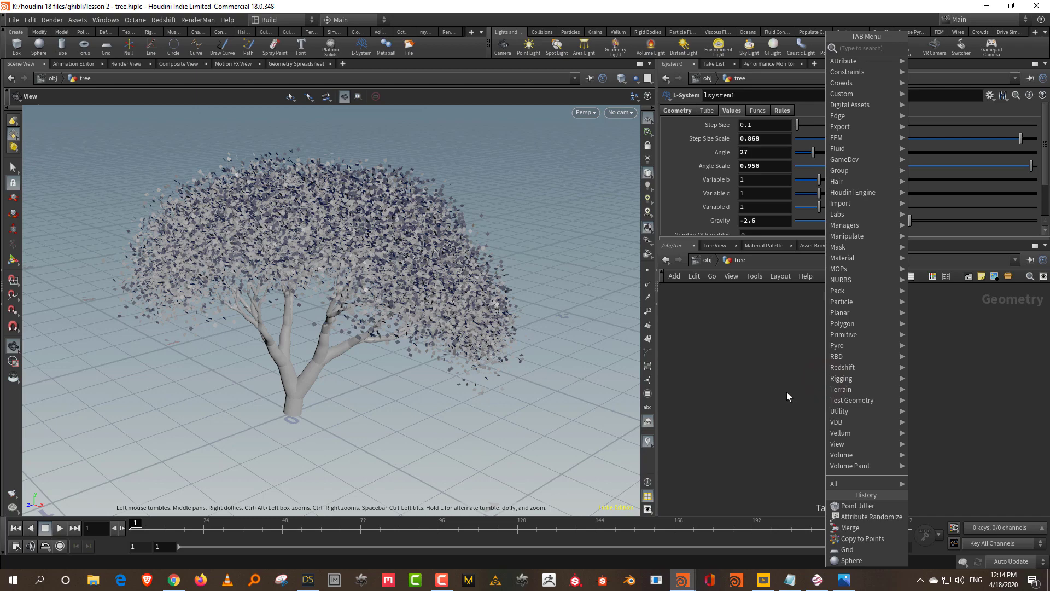
type("lst")
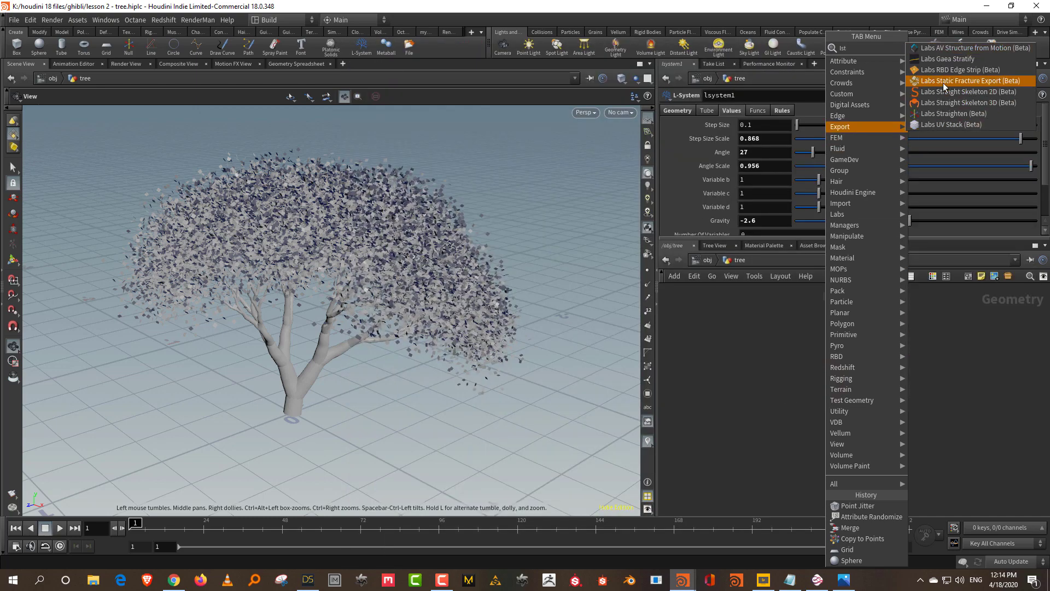
key("BackSpace")
type("ys")
left_click(927, 51)
left_click(930, 337)
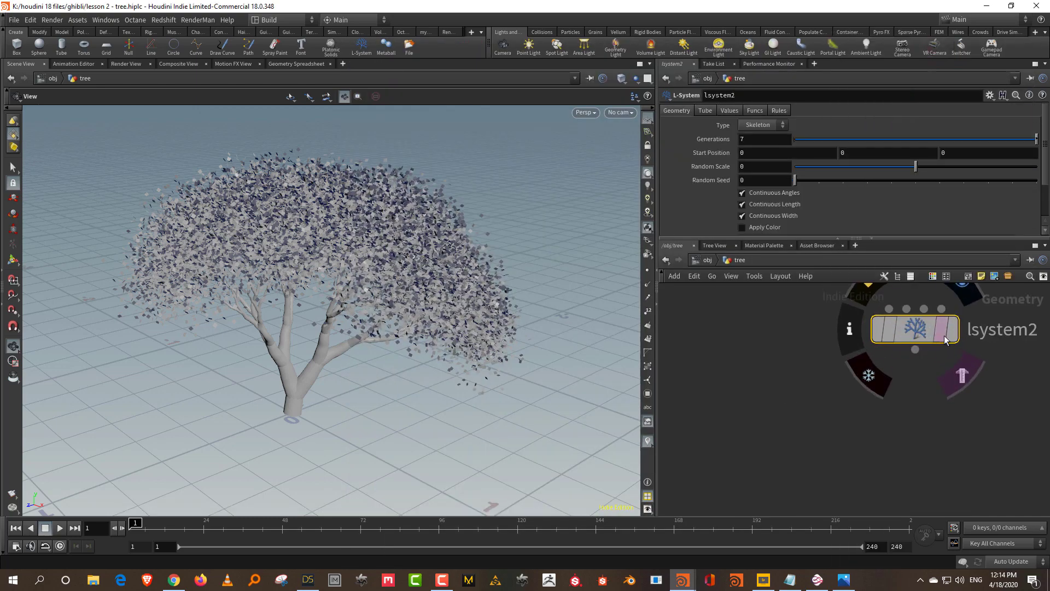
- Display the new L-System node in the viewport and open its rule settings
left_click(945, 339)
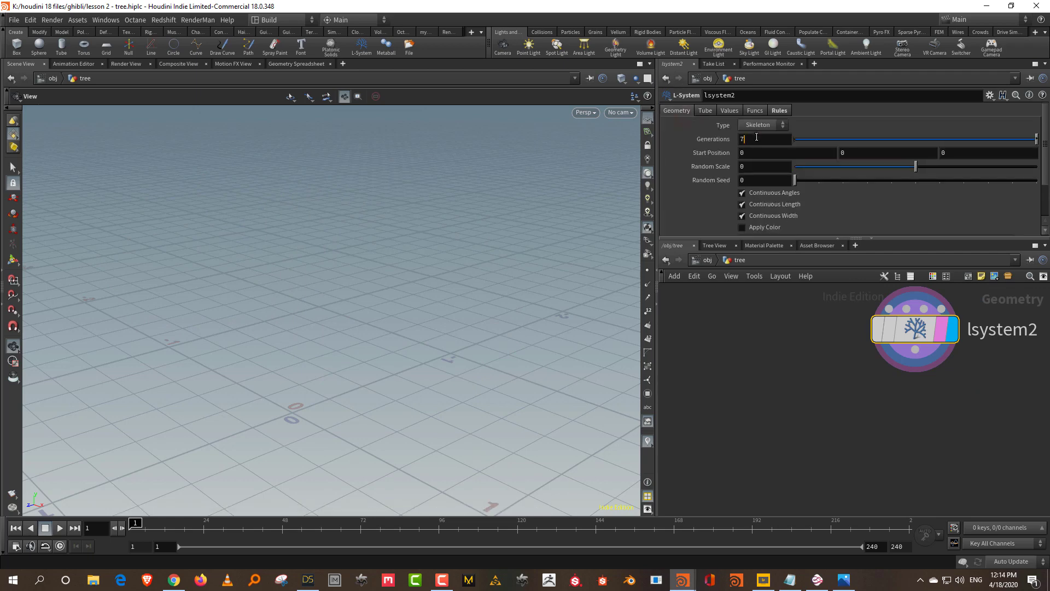
left_click(777, 112)
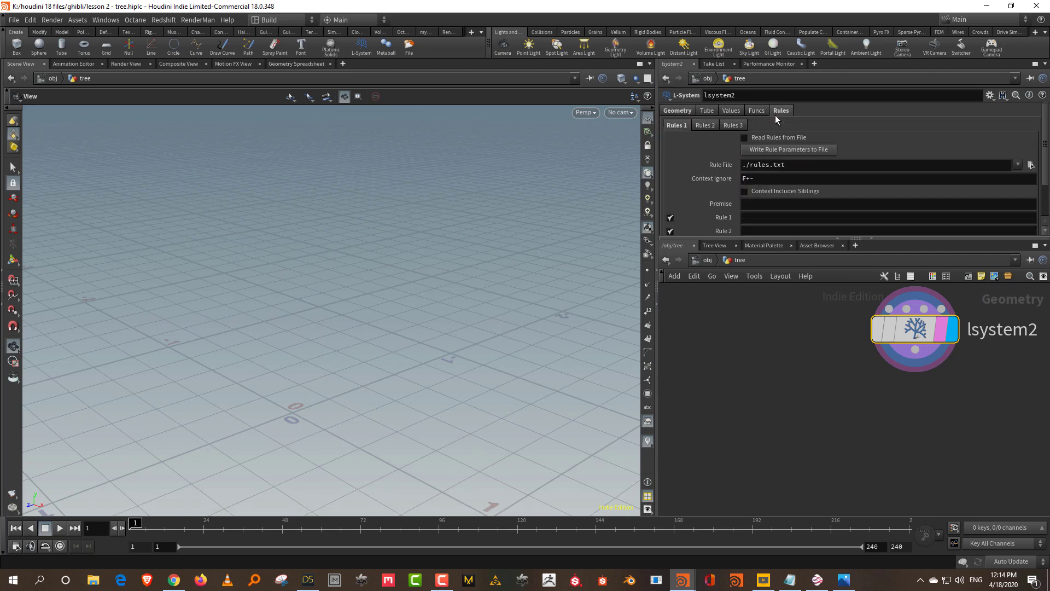
- Set the L-system's premise to X and clear the stray backslash from rule 3
left_click(771, 202)
type("X")
key("Return")
left_click_drag(766, 239, 766, 272)
left_click(768, 217)
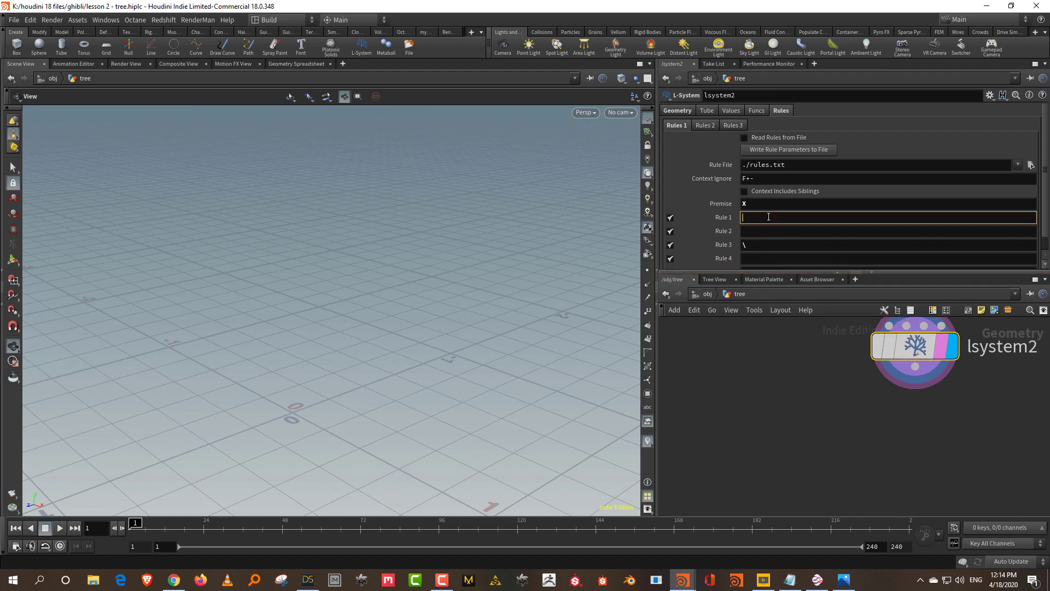
left_click(748, 244)
key("BackSpace")
- Enter X = F[+F]F[-F] as rule 1 and frame the resulting branches in the viewport
left_click(754, 217)
type("X ")
type("= F")
type("[=")
type("F]")
type("F")
type("[-F]")
key("Return")
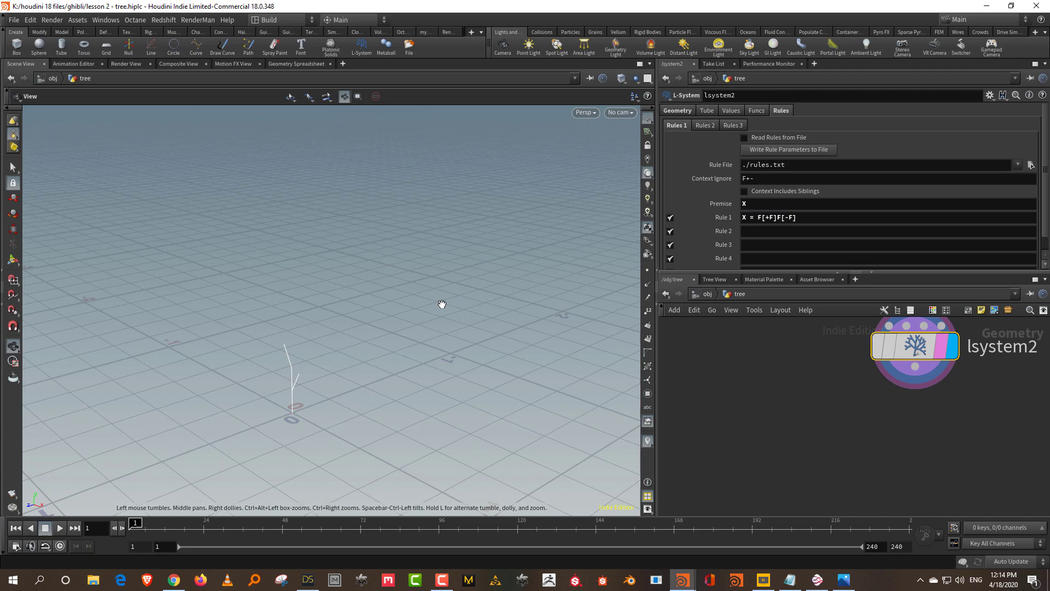
key("g")
left_click_drag(370, 331, 368, 289)
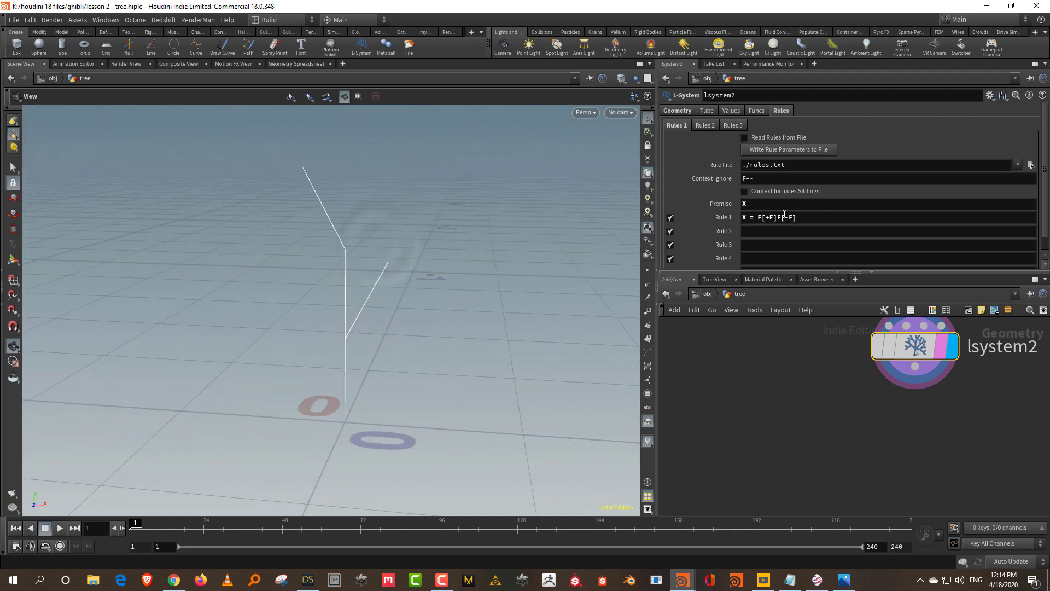
- Try placing the length value (0.5) before the first F in rule 1, and remove it again
left_click(757, 218)
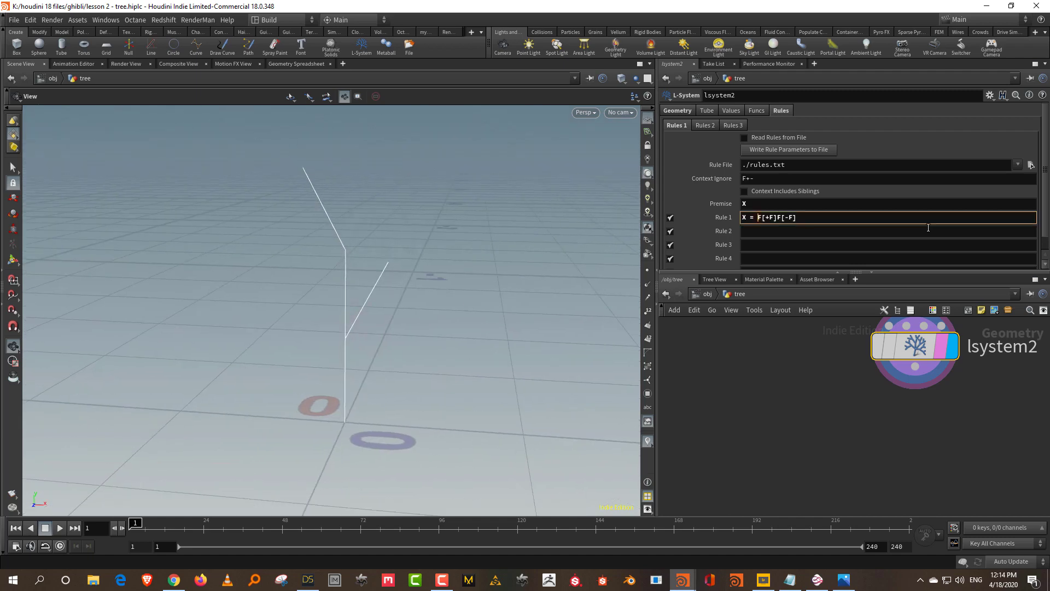
type("(")
type("0.5)")
key("Return")
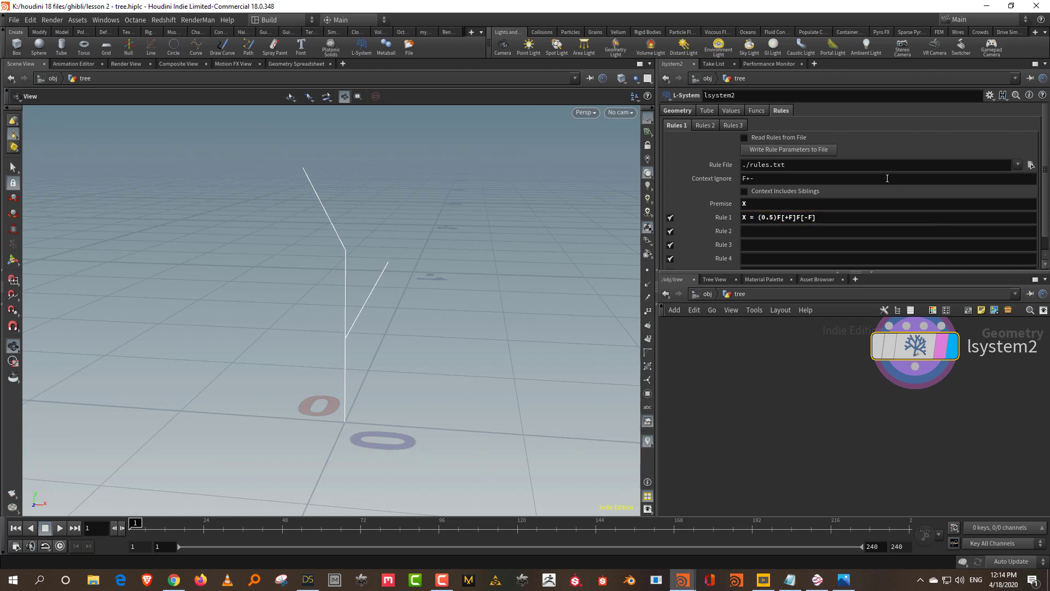
type(")")
key("BackSpace")
key("BackSpace")
key("BackSpace")
key("BackSpace")
key("BackSpace")
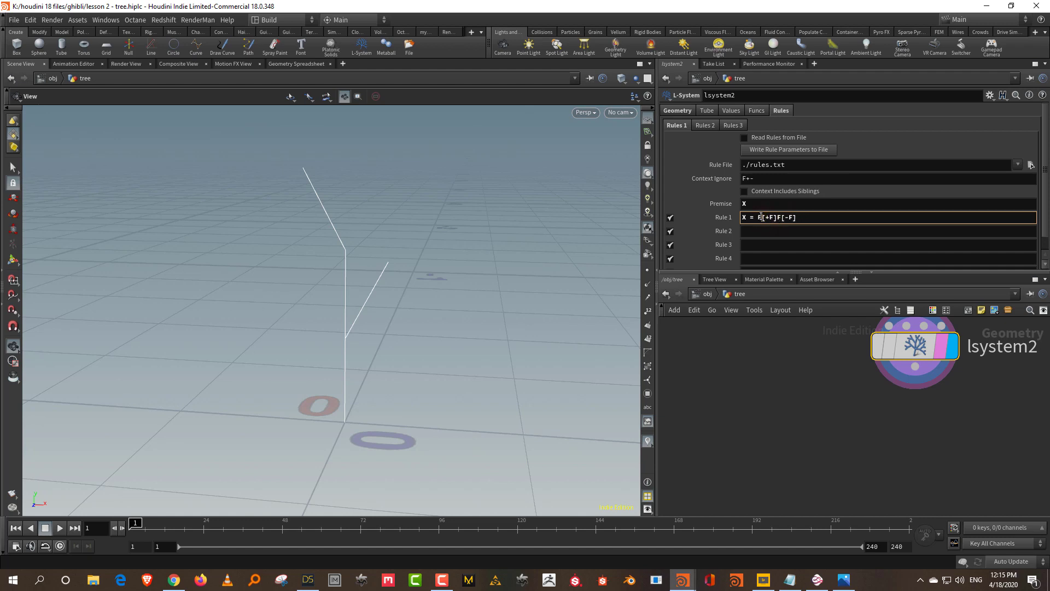
- Give the first F in rule 1 a length of 0.5 by writing it as F(0.5)
type("(")
key("BackSpace")
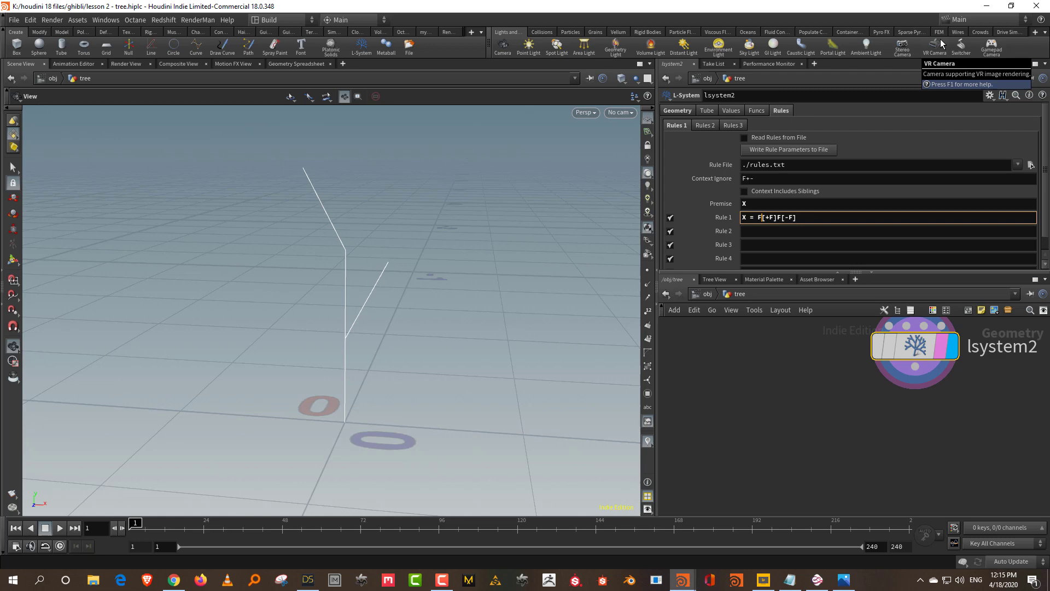
type("(0.5)")
key("Return")
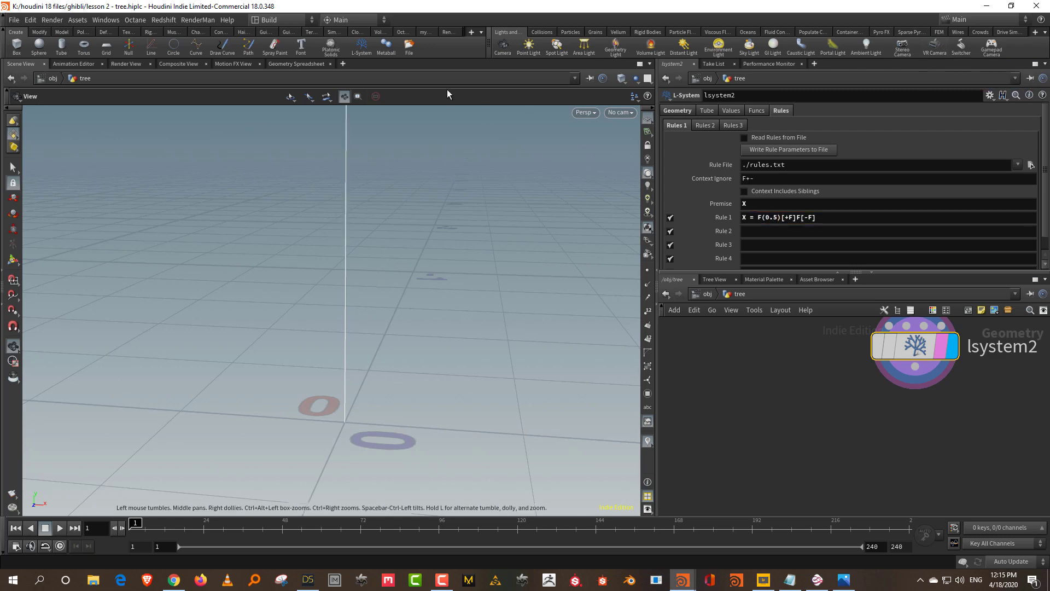
left_click_drag(410, 149, 394, 343)
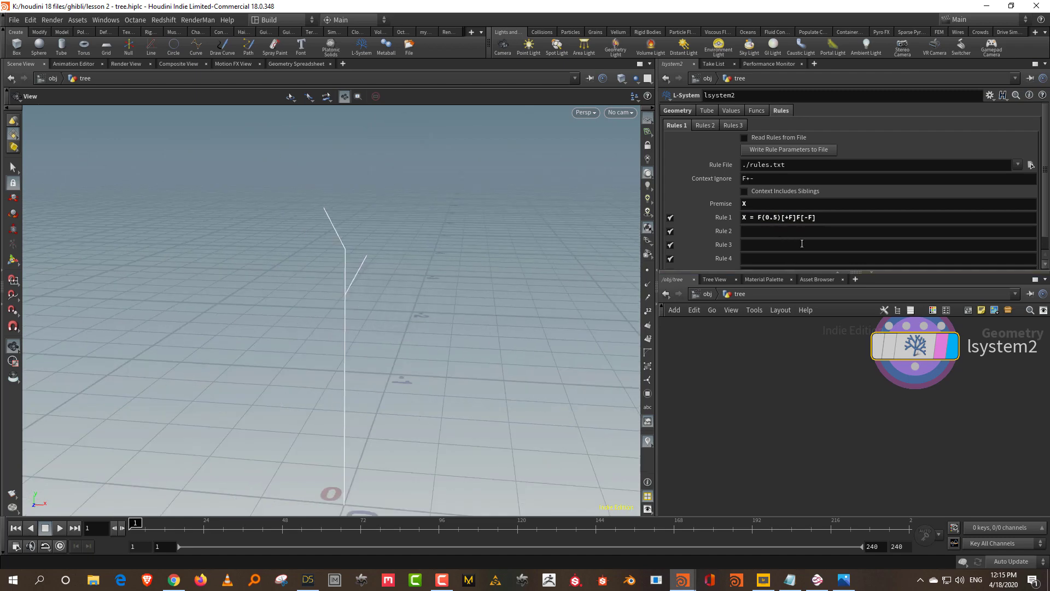
- Extend rule 1's bracketed branches to [+FA] and [-FB], and lower the L-system's generations to about 2.69
left_click(792, 217)
type("A")
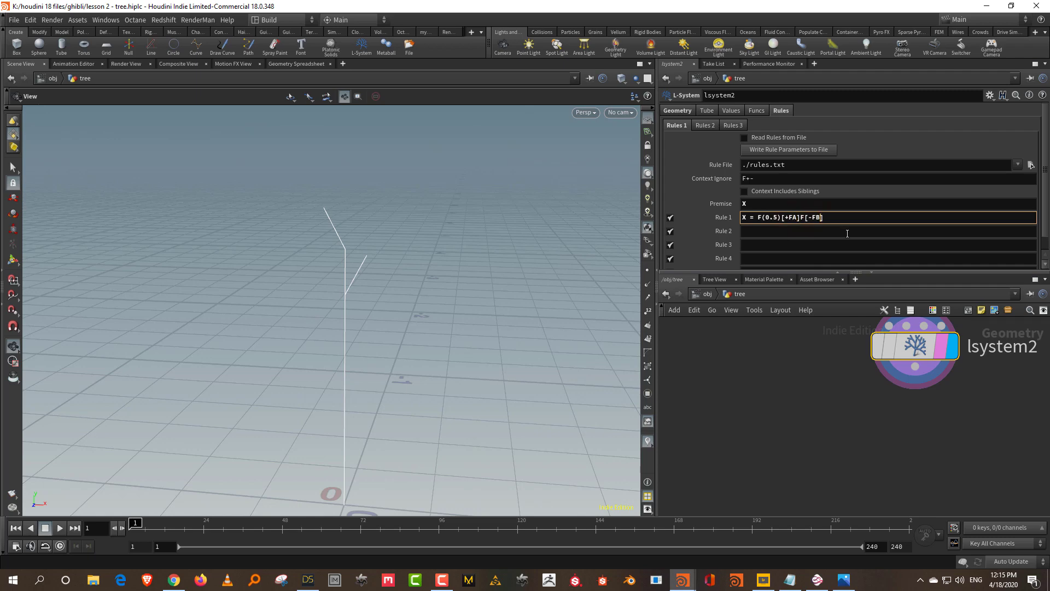
left_click(679, 110)
left_click_drag(902, 140, 880, 144)
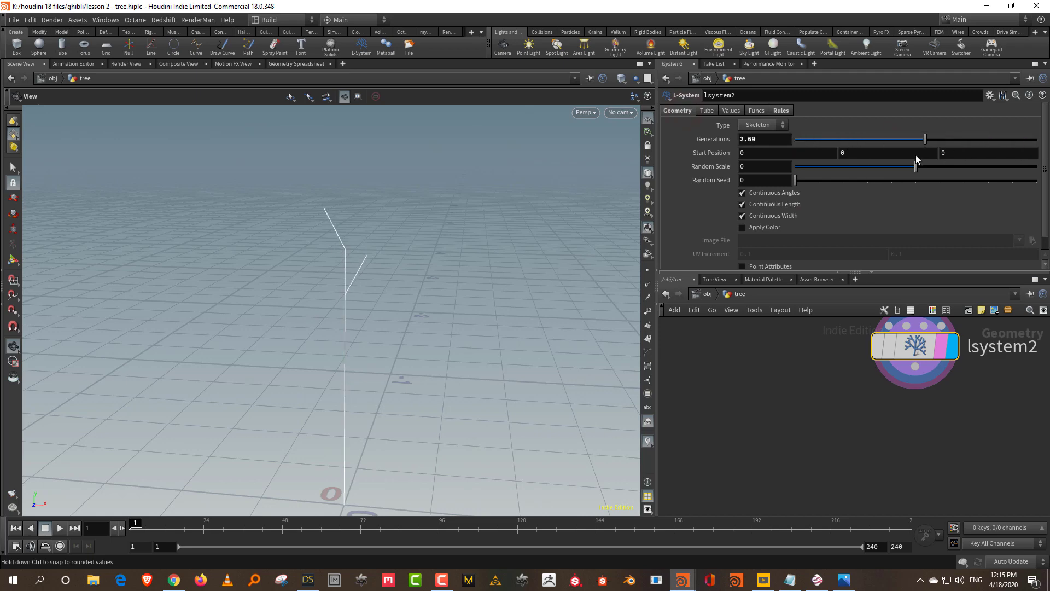
- Give the trunk F between the two branches in rule 1 a length of 0.3
left_click(781, 110)
left_click(803, 217)
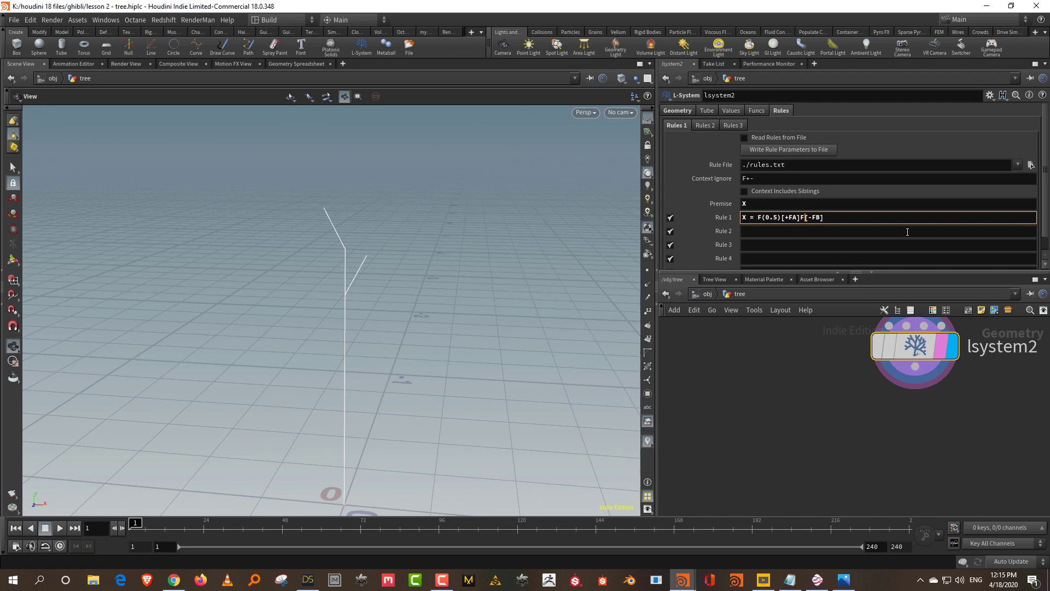
type("(0.3)")
key("Return")
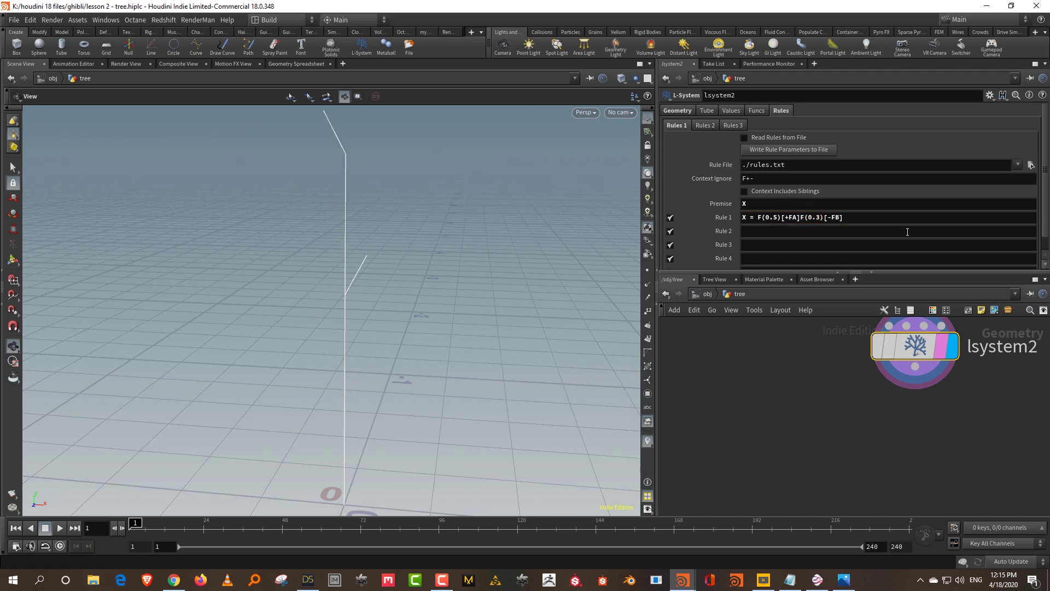
right_click_drag(431, 182, 375, 309)
left_click_drag(375, 310, 414, 183)
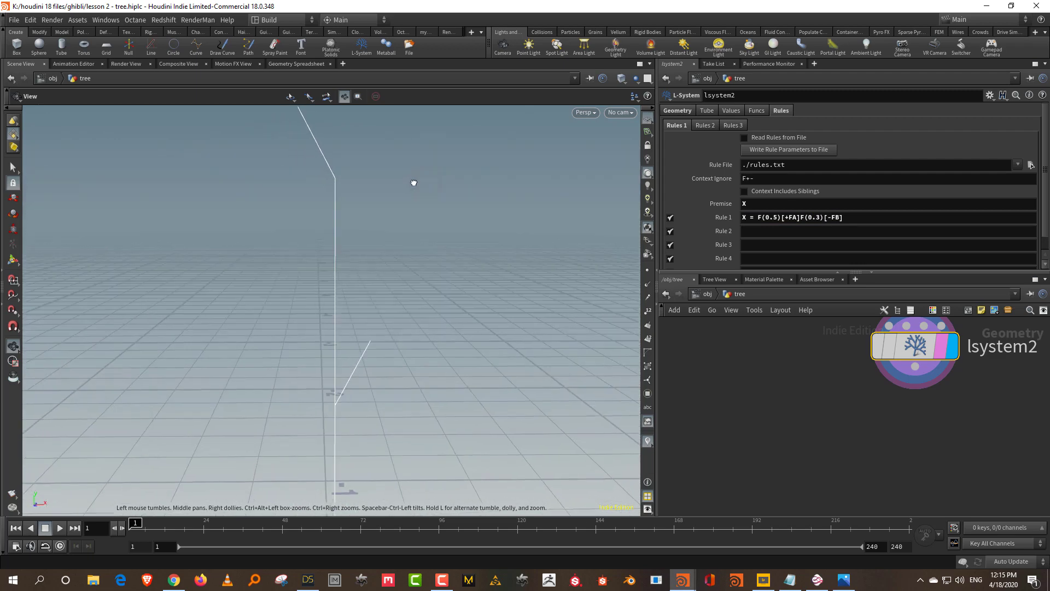
- Set the plus branch's angle in rule 1 to 30, making it [+(30)FA]
left_click(791, 217)
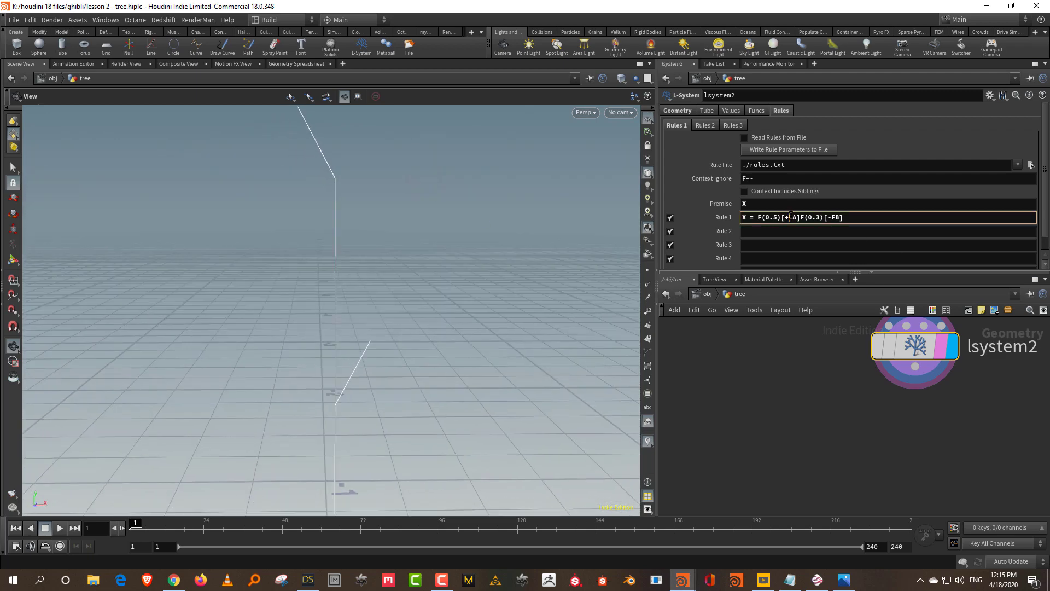
type("(4")
key("BackSpace")
type("30)")
key("Return")
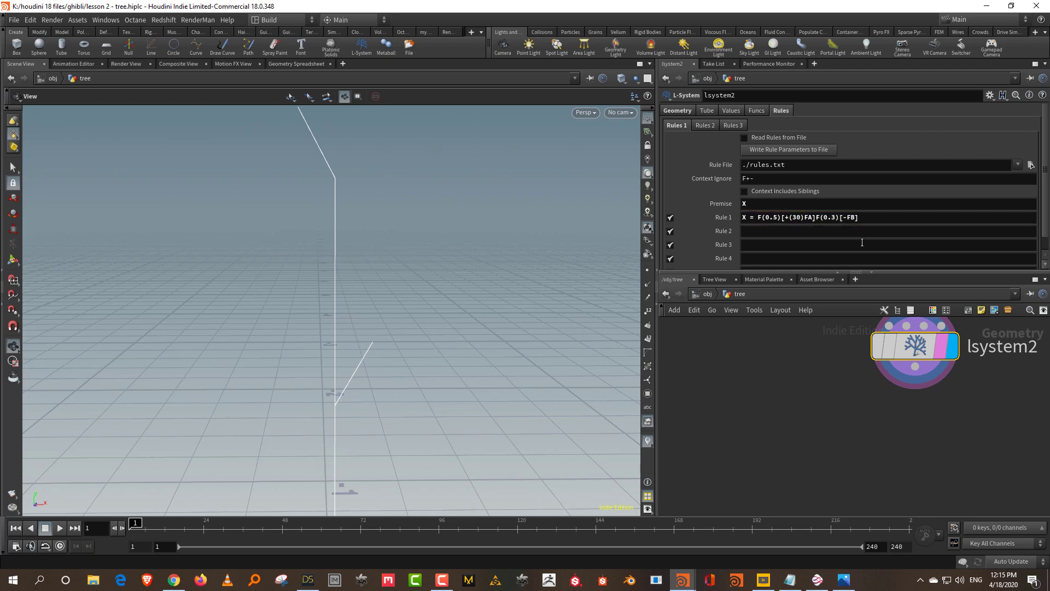
- Try varying the global Angle value to see which branches respond, and restore it
middle_click_drag(795, 220, 823, 189)
left_click(742, 109)
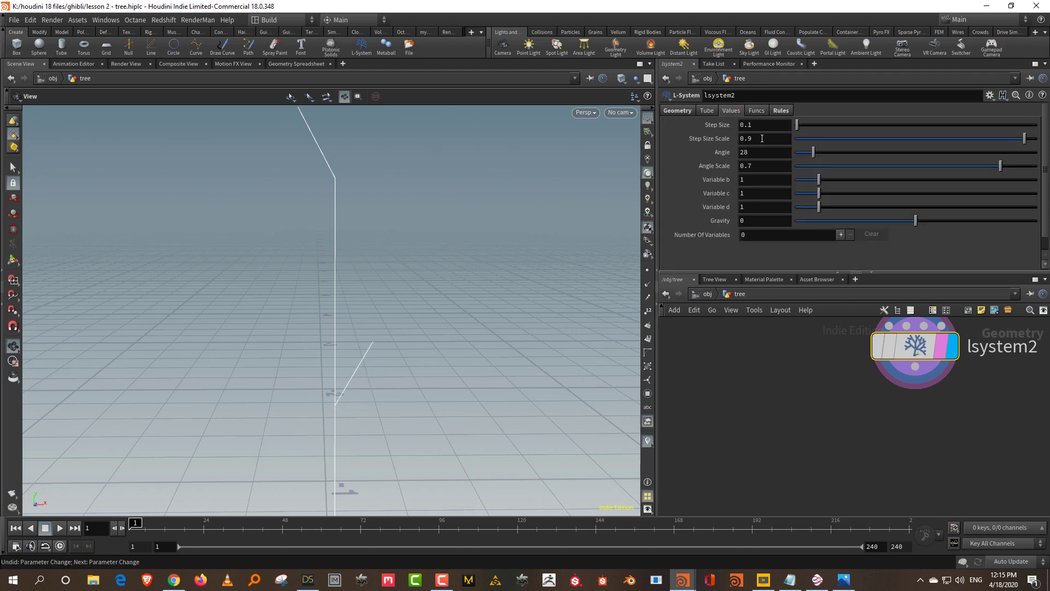
left_click_drag(802, 153, 813, 151)
left_click(782, 110)
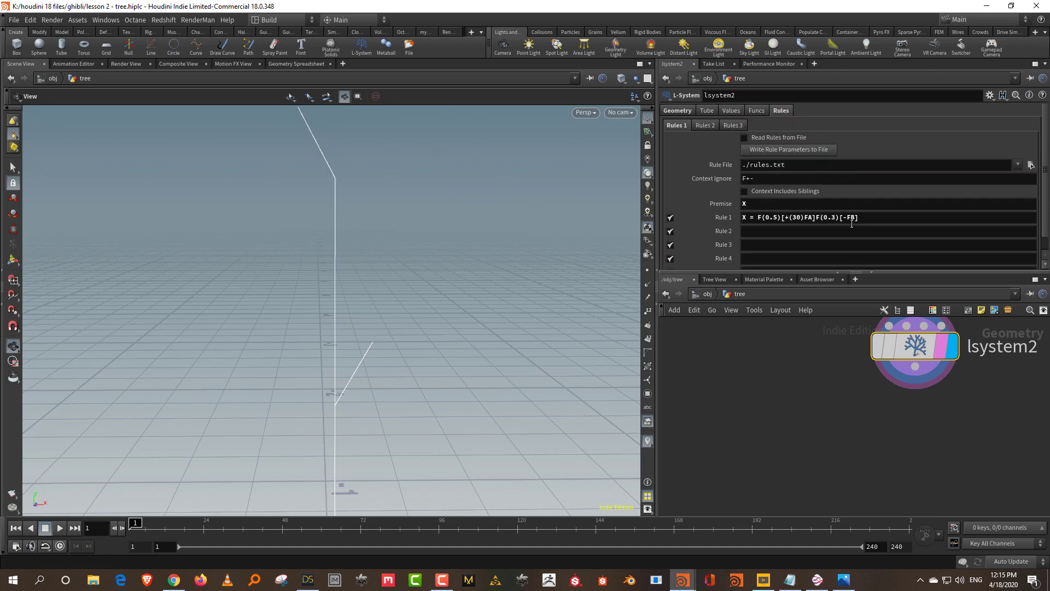
- Set the minus branch's angle in rule 1 to 25, making it [-(25)FB]
left_click(849, 218)
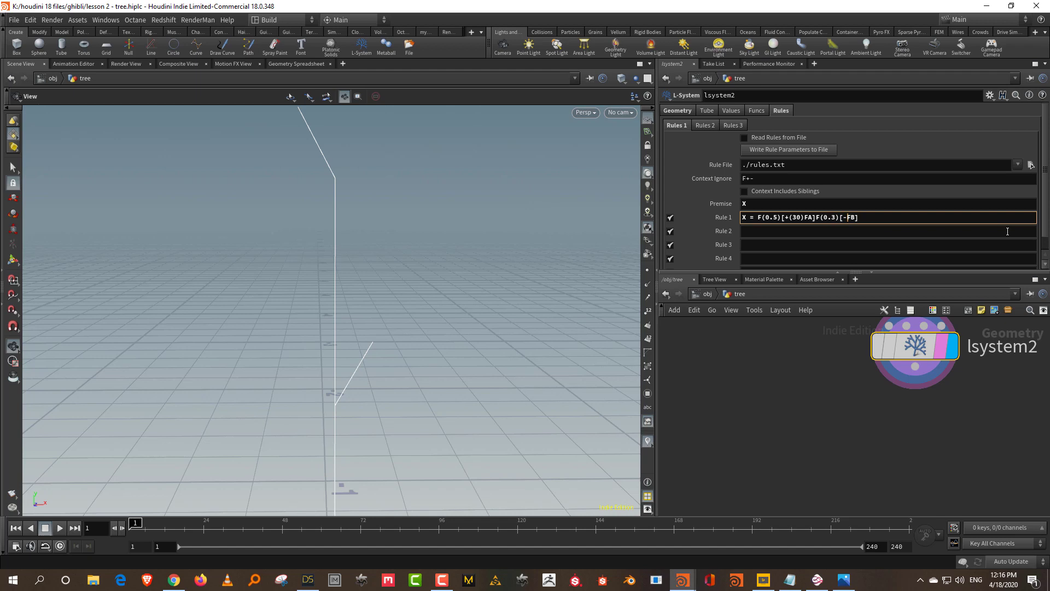
type("(25)")
key("Return")
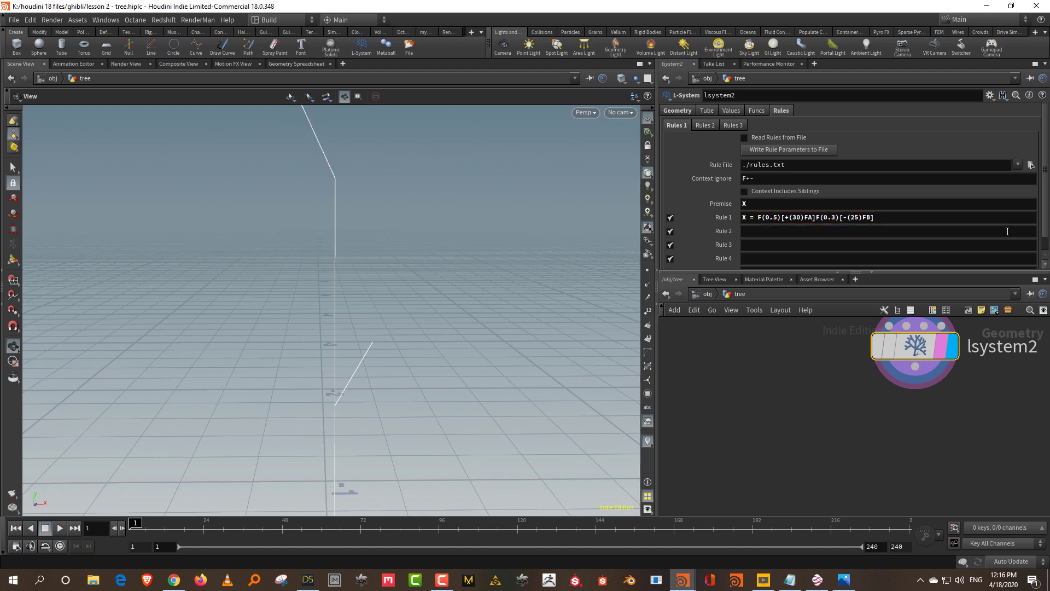
- Test the global Angle value against both explicit branch angles, undo the change and return to the rules
left_click(733, 112)
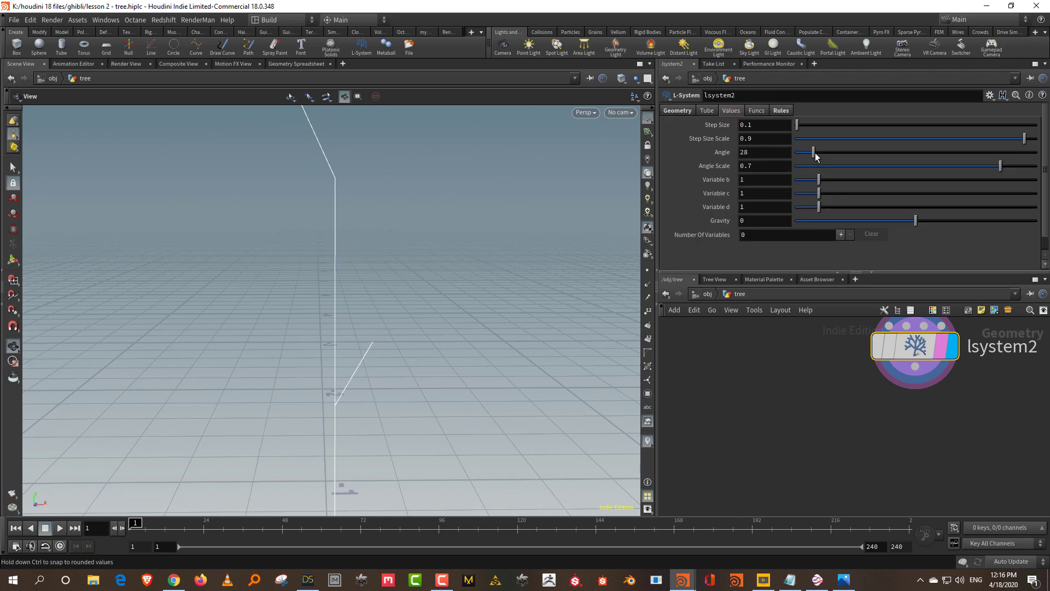
mouse_move(816, 153)
left_mouse_down()
mouse_move(833, 154)
mouse_move(813, 155)
left_mouse_up()
key("ctrl+z")
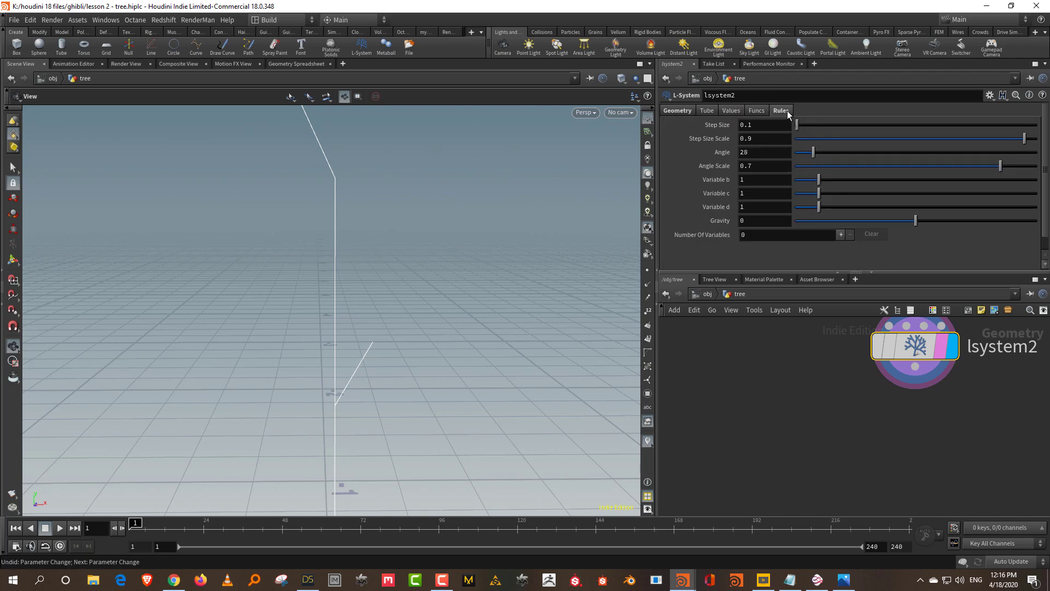
left_click(781, 111)
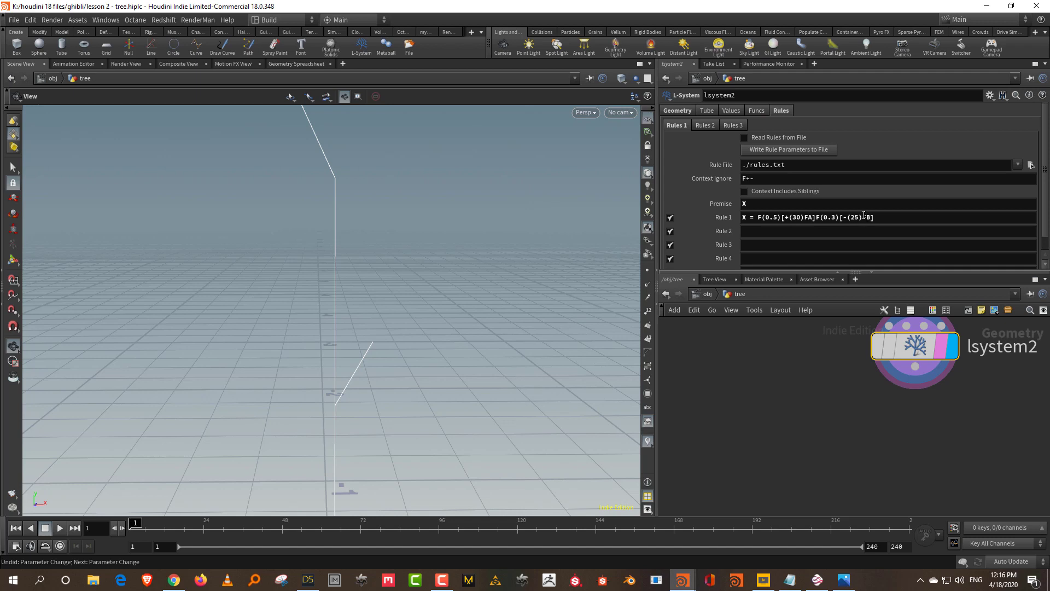
left_click(754, 232)
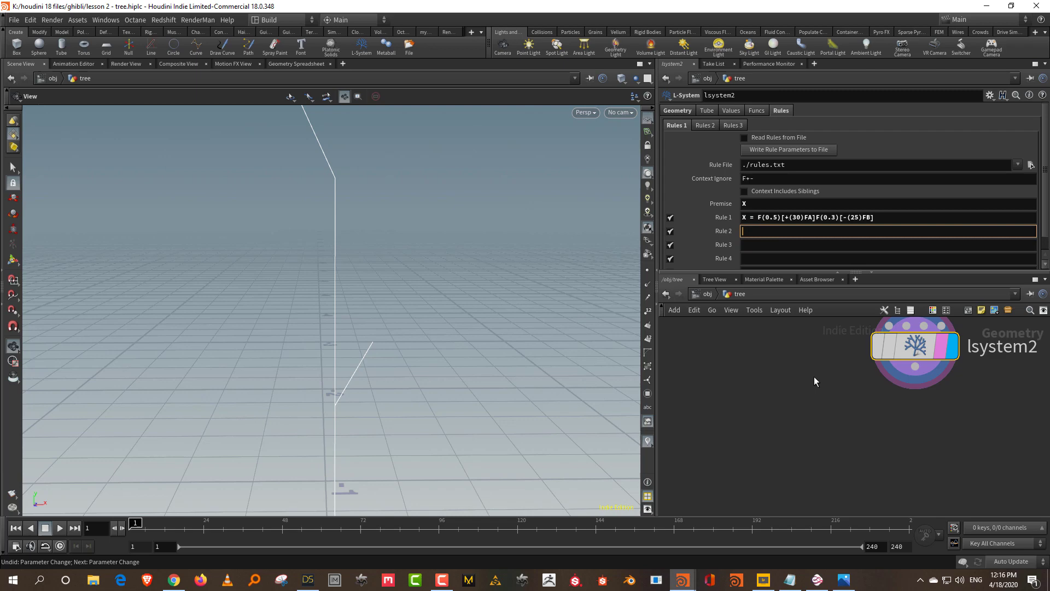
- Add another L-System node beside lsystem2, display its default tree and examine its premise and rules
left_click(851, 457)
middle_click_drag(874, 448, 695, 523)
key("Tab")
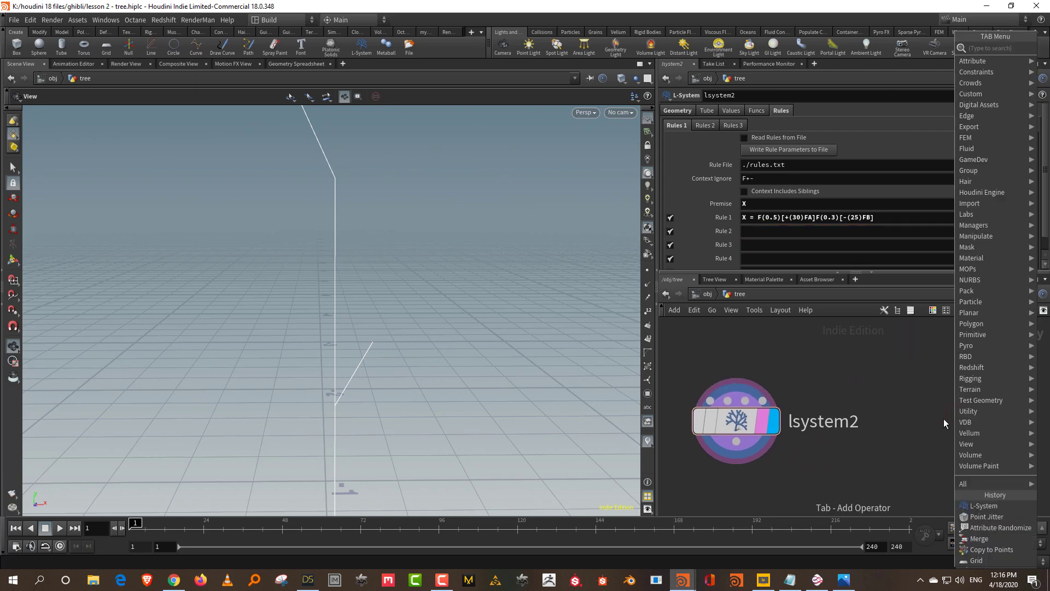
left_click(984, 505)
left_click(931, 433)
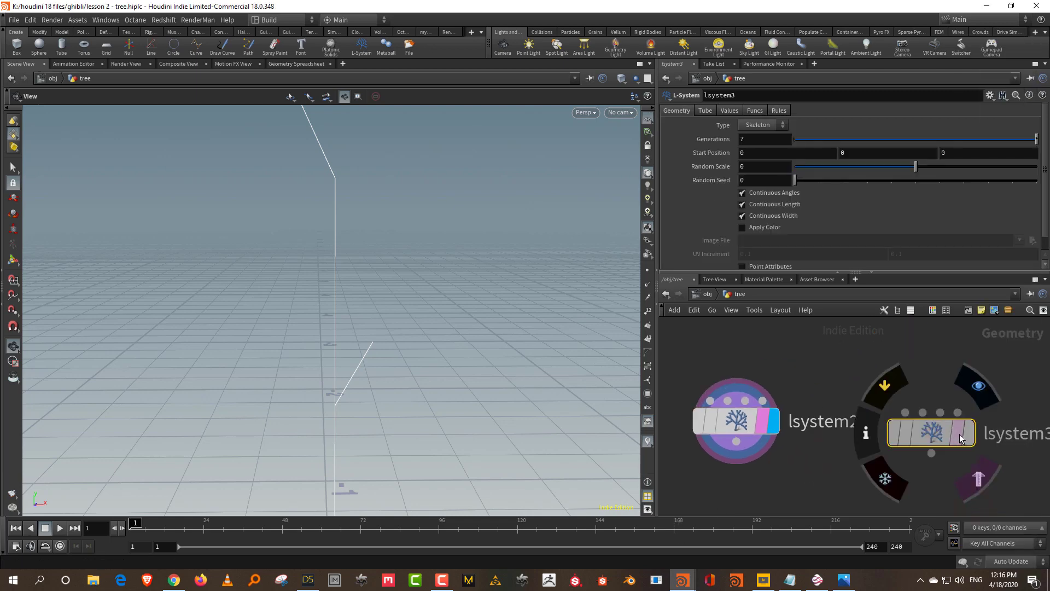
right_click_drag(428, 201, 417, 481)
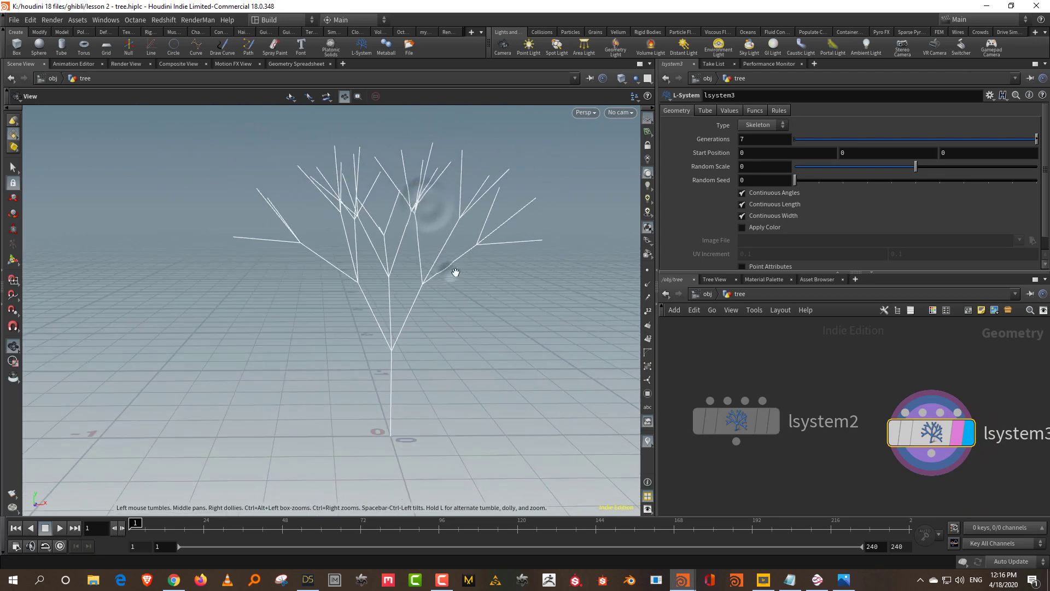
left_click_drag(450, 272, 454, 259)
left_click(782, 110)
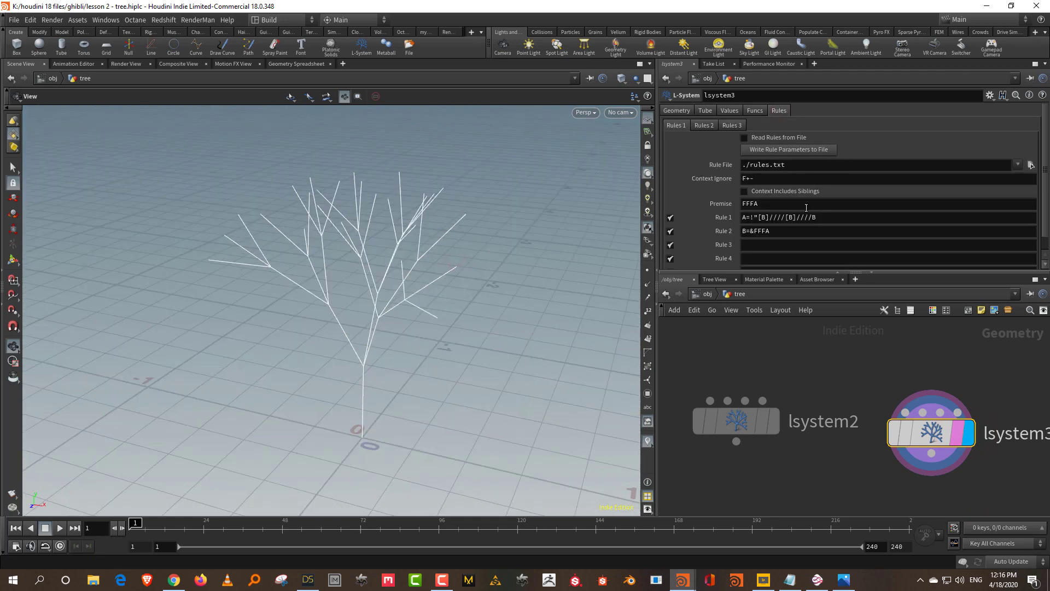
double_click(761, 201)
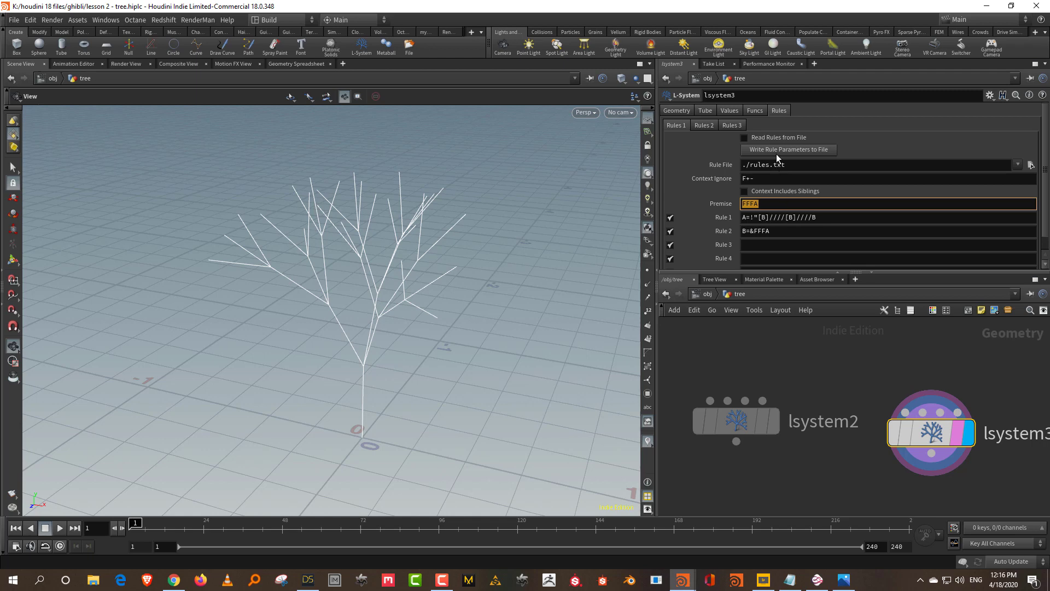
- Remove the four slashes before the second [B] in the new node's rule 1
left_click(786, 217)
key("BackSpace")
key("BackSpace")
key("BackSpace")
key("BackSpace")
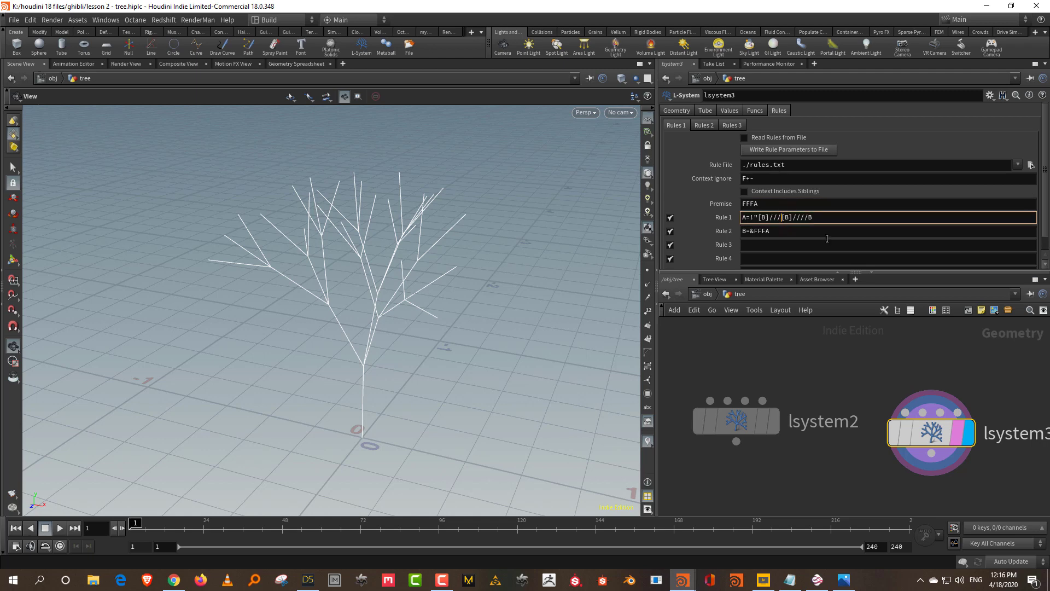
key("Return")
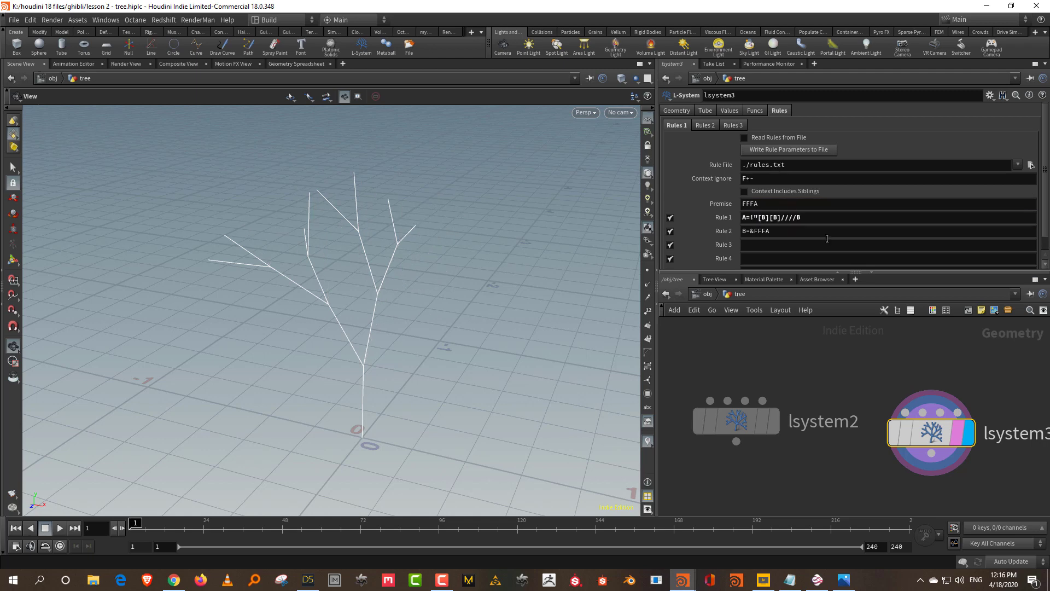
- Remove the four slashes before the final B in rule 1, inspect the tree and undo both slash removals
left_click(796, 217)
key("BackSpace")
key("BackSpace")
key("BackSpace")
key("BackSpace")
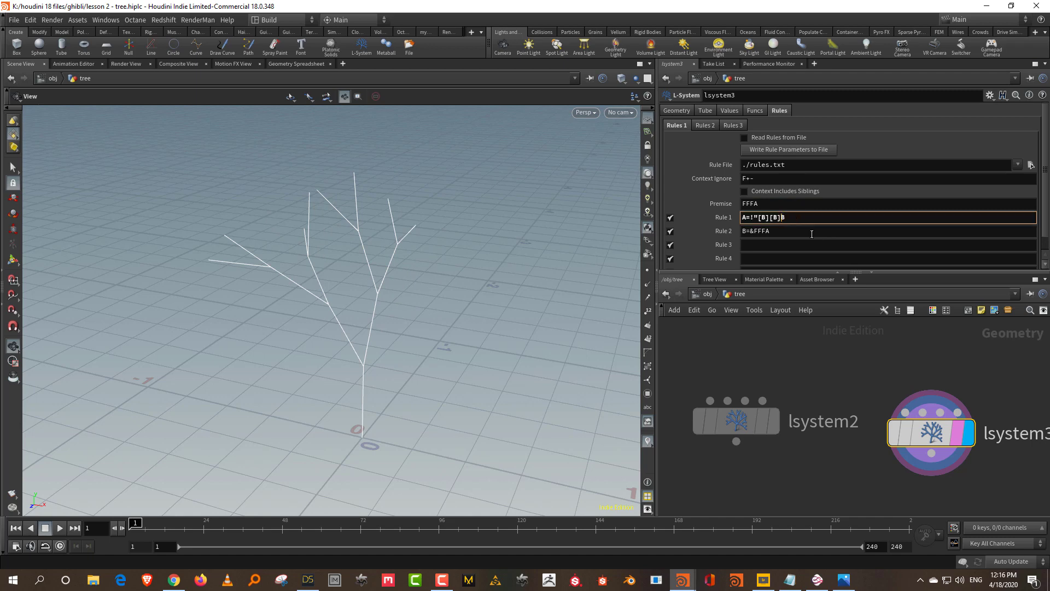
key("Return")
left_click_drag(322, 331, 416, 331)
key("ctrl+z")
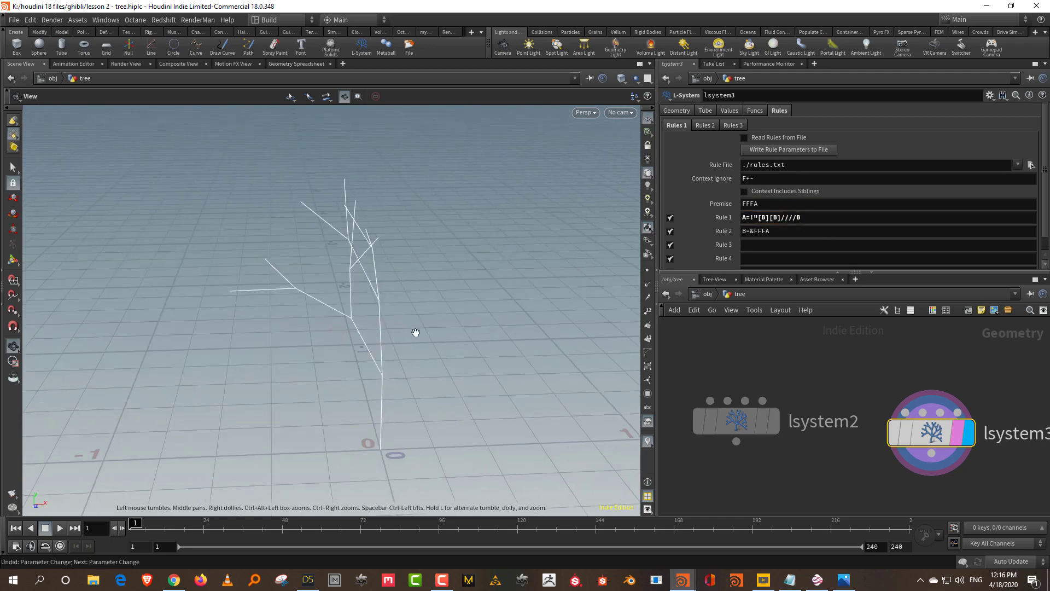
key("ctrl+z")
left_click_drag(482, 336, 536, 318)
- Replace the new L-System node's premise with X
double_click(750, 203)
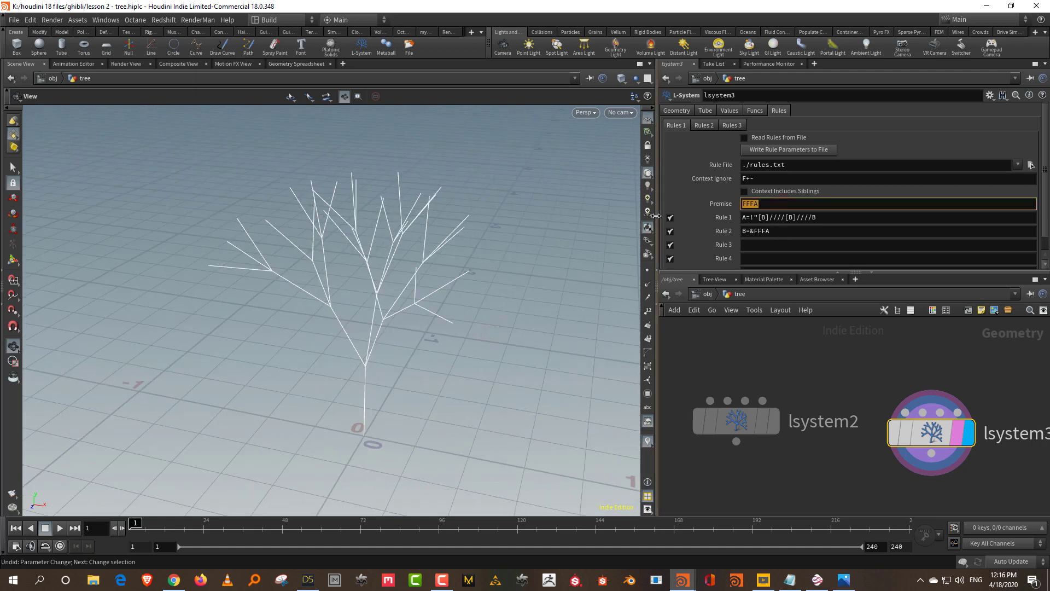
type("X")
key("Tab")
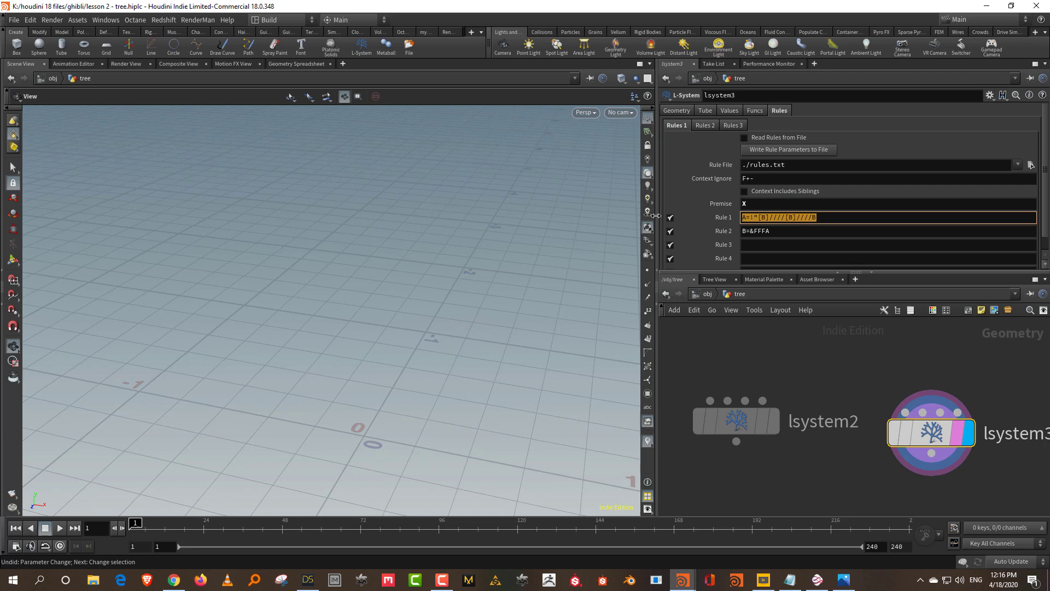
- Clear rules 1 and 2 of the L-System node and enter X = F/(60)[+F] as rule 1
key("BackSpace")
key("Tab")
key("BackSpace")
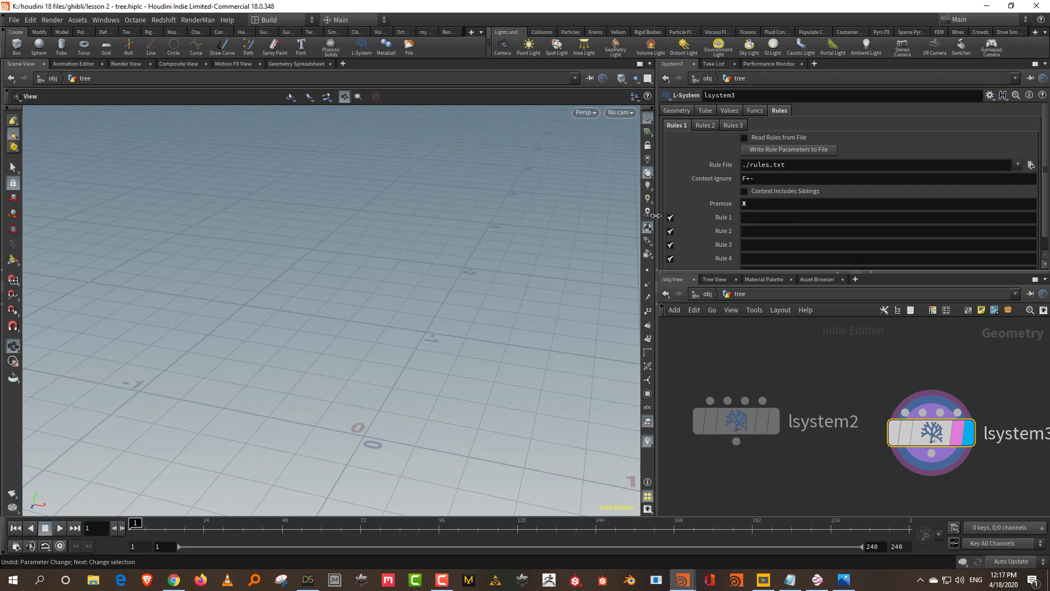
left_click(782, 217)
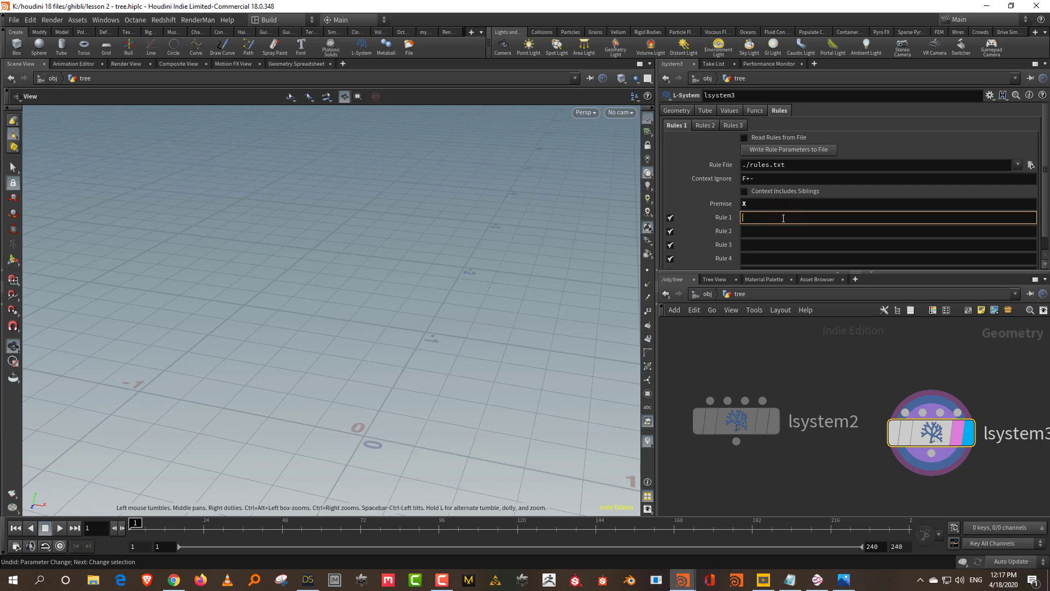
type("X = f/(60)[+F]")
key("Return")
- Append two more copies of the /(60)[+F] segment to rule 1 and inspect the branches
left_click_drag(797, 219, 761, 218)
key("ctrl+c")
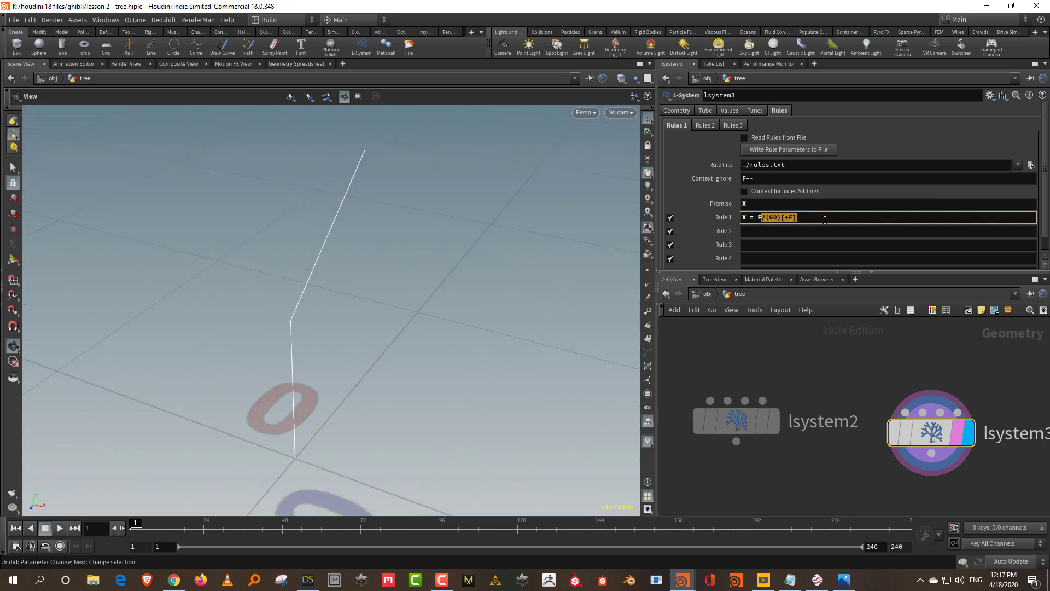
left_click(824, 218)
key("ctrl+v")
key("ctrl+v")
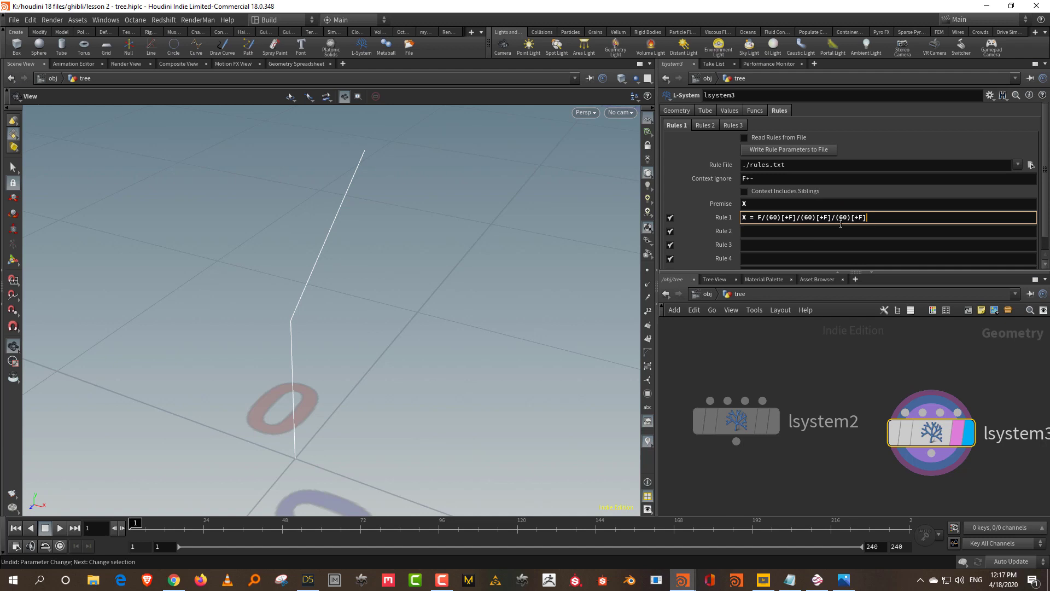
key("Return")
left_click_drag(286, 275, 368, 286)
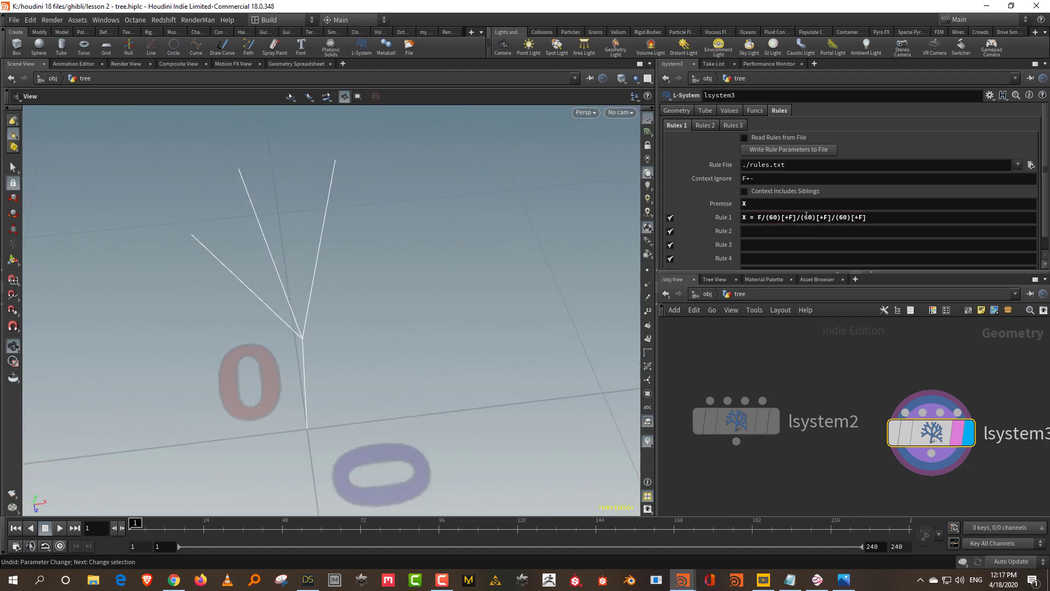
- Change the second rotation in rule 1 to 120 and the third to 128, checking the branch spread
middle_click_drag(810, 215, 892, 197)
left_click_drag(380, 320, 536, 306)
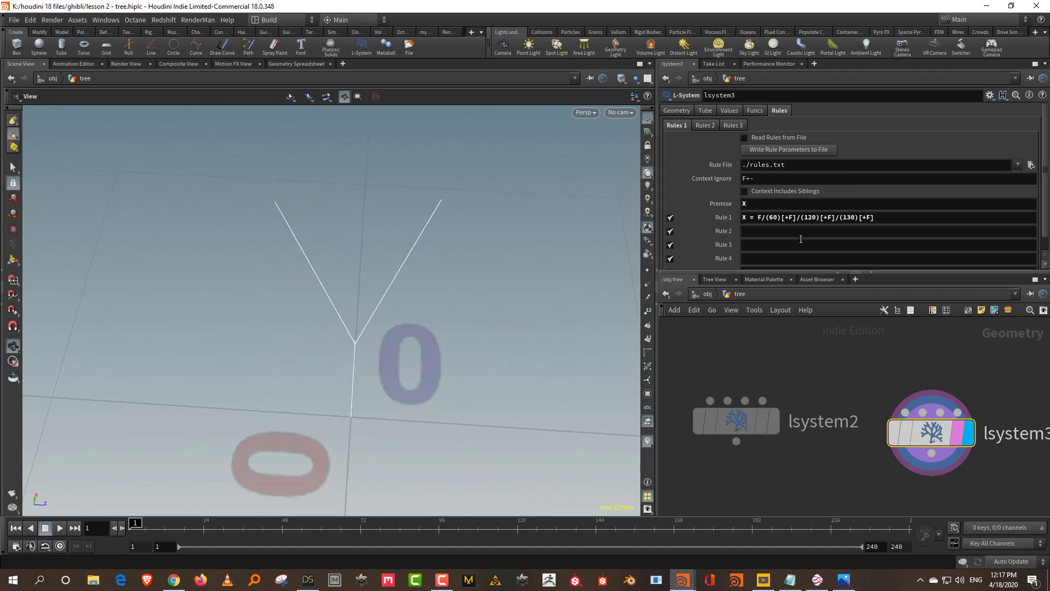
left_click_drag(350, 222, 372, 209)
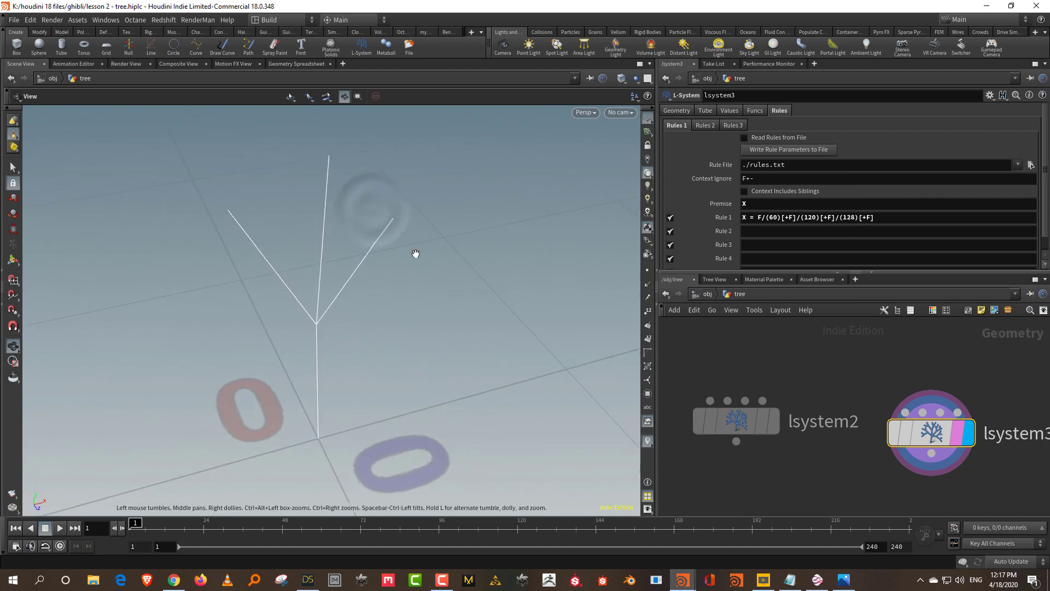
left_click_drag(415, 253, 378, 210)
- Add an X after the F in the second and third bracketed branches of rule 1
left_click(832, 217)
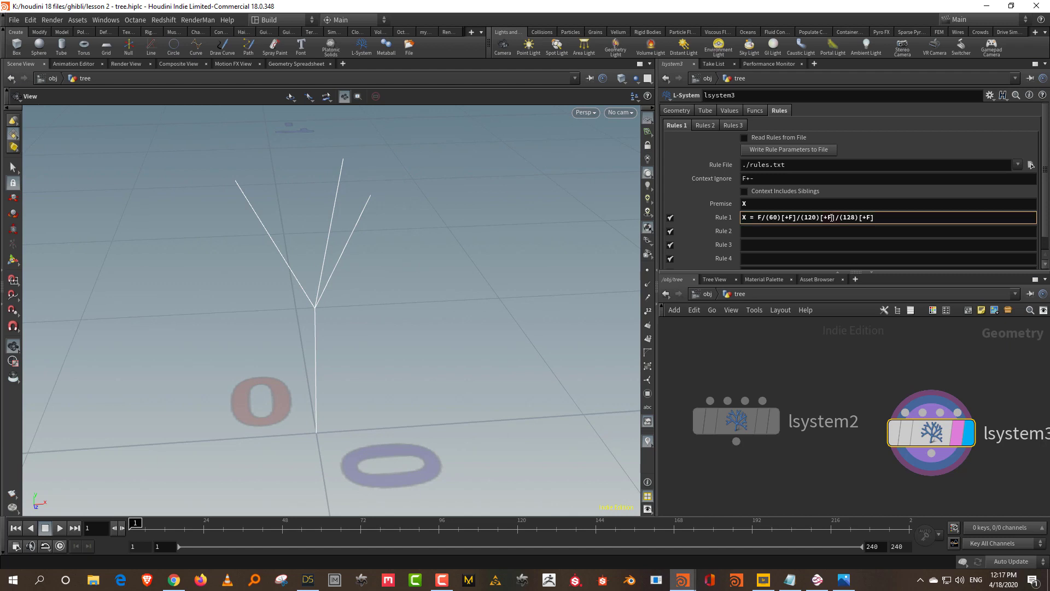
type("X")
key("Return")
type("X")
scroll(371, 258, "down", 5)
left_click_drag(370, 258, 436, 307)
scroll(437, 307, "up", 3)
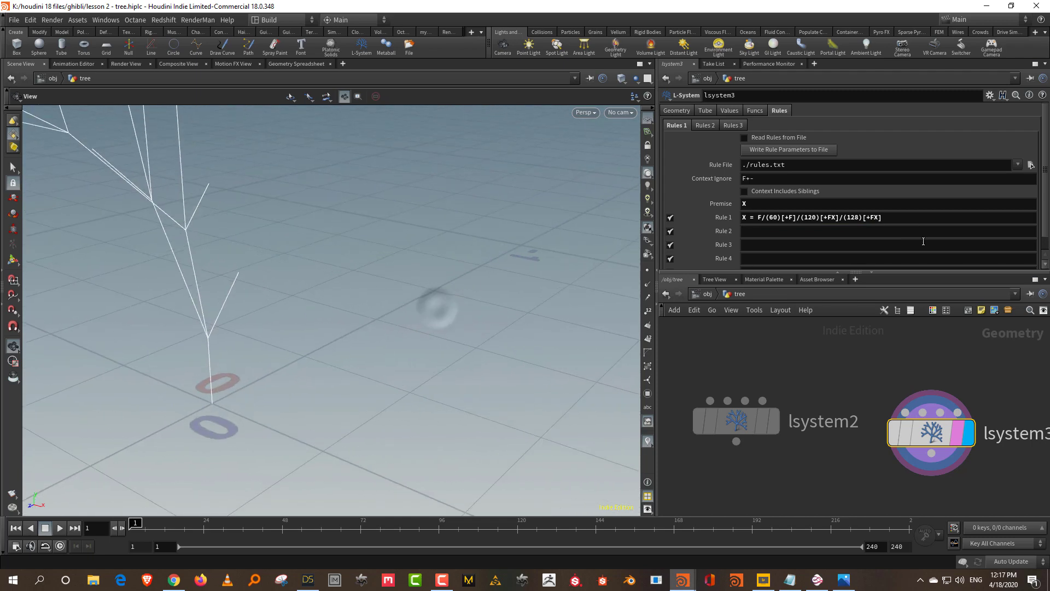
- Add an X after the F in the first bracketed branch of rule 1 and view the whole tree
left_click(793, 217)
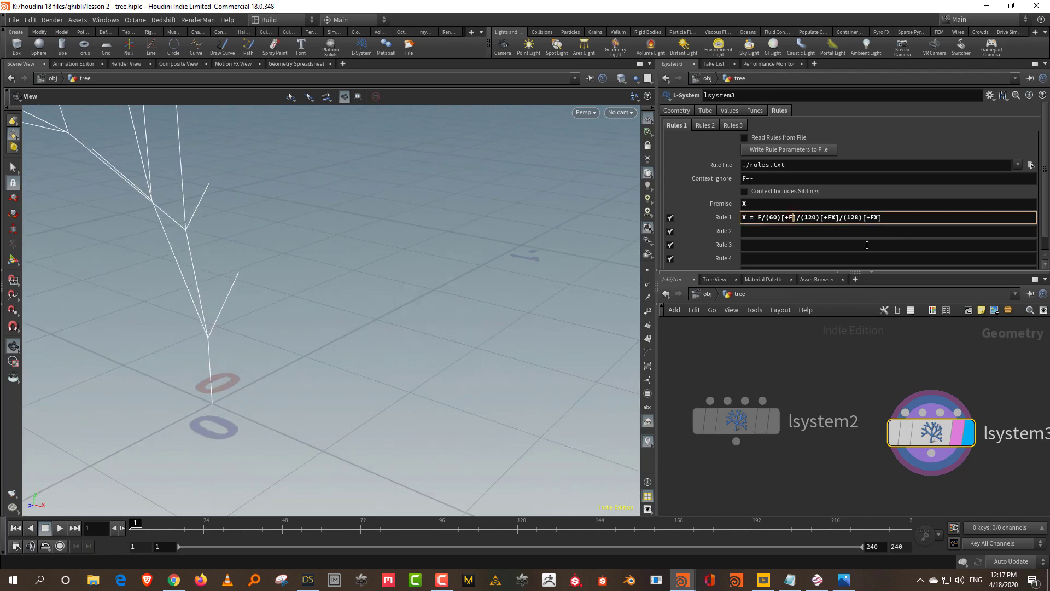
type("X]")
key("Return")
middle_click_drag(321, 307, 408, 410)
left_click_drag(408, 410, 449, 292)
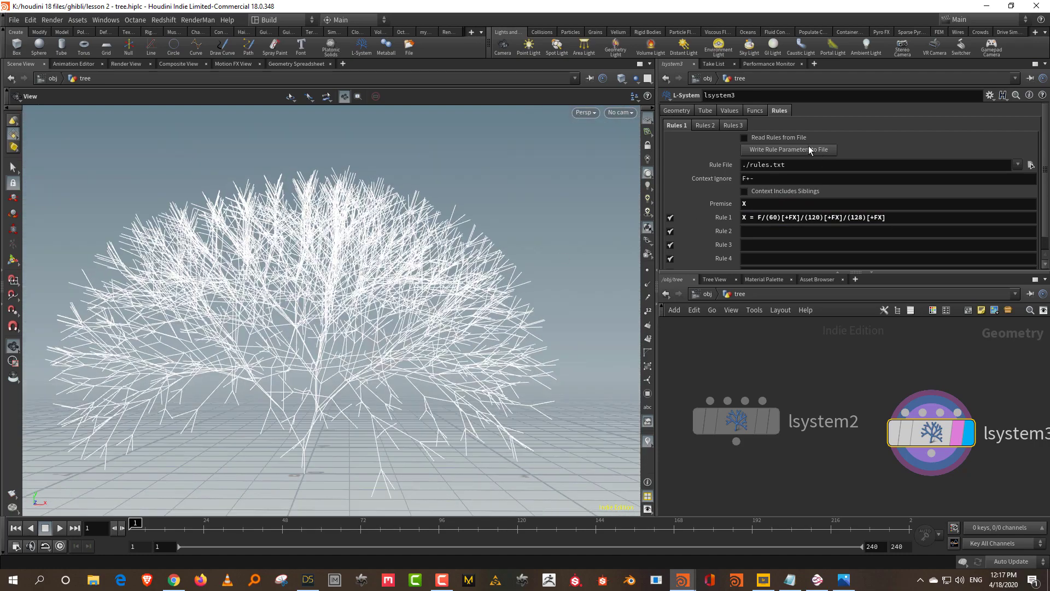
- Reduce the L-System's angle to 13 and set its generations to 5
left_click(730, 111)
left_click_drag(812, 155, 804, 155)
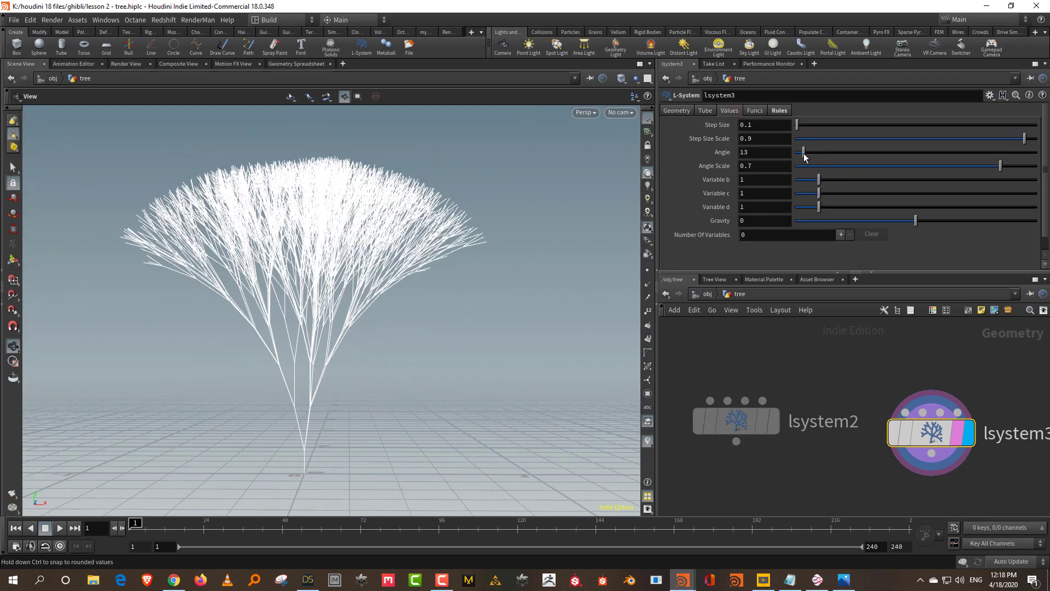
left_click(684, 112)
left_click_drag(931, 143, 1036, 140)
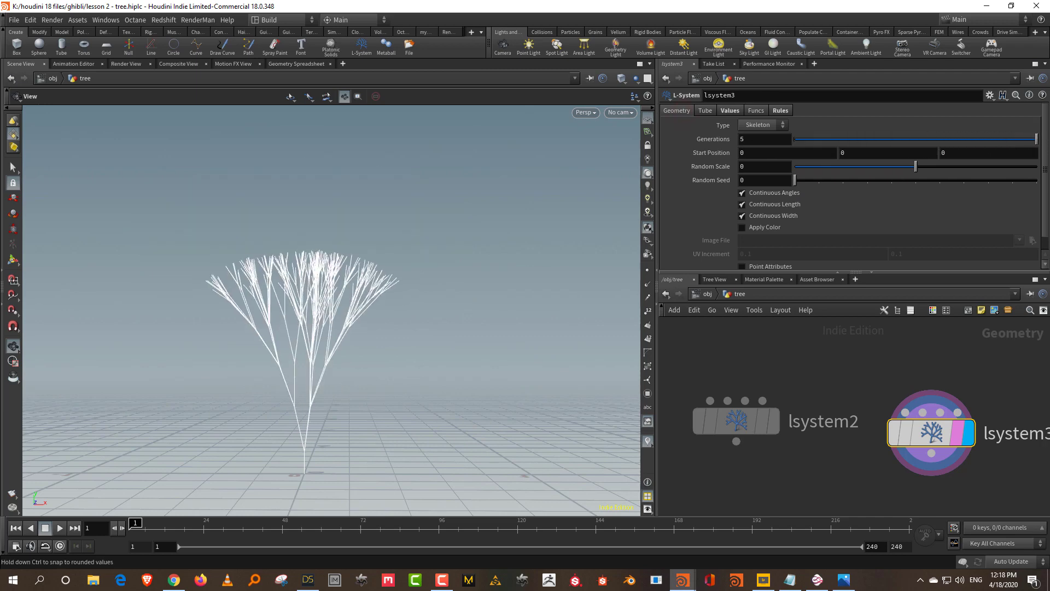
- Insert a double quotation mark before the first F in rule 1
left_click(782, 111)
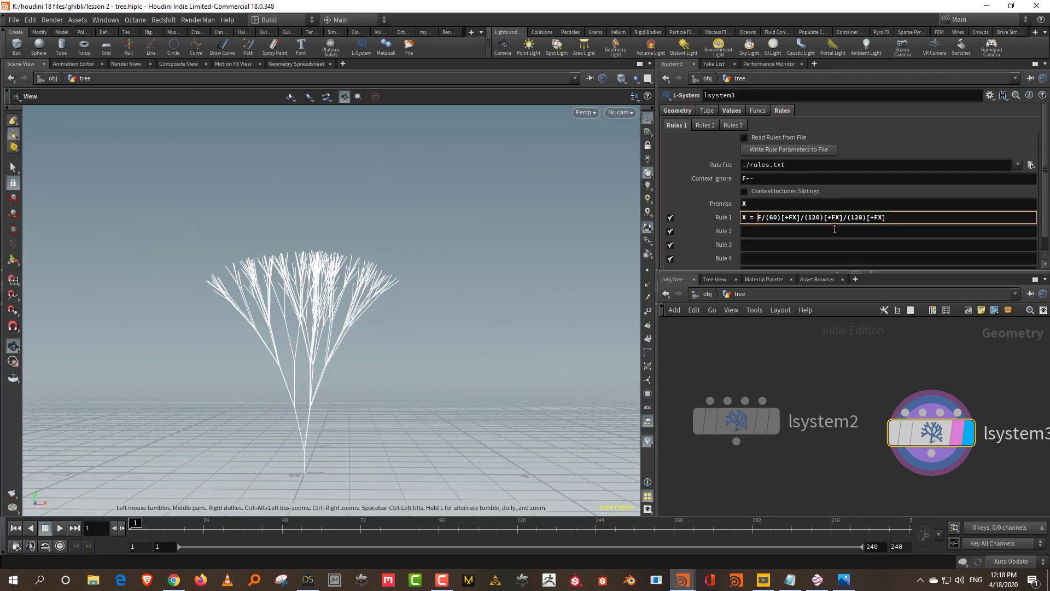
type("\"")
key("Return")
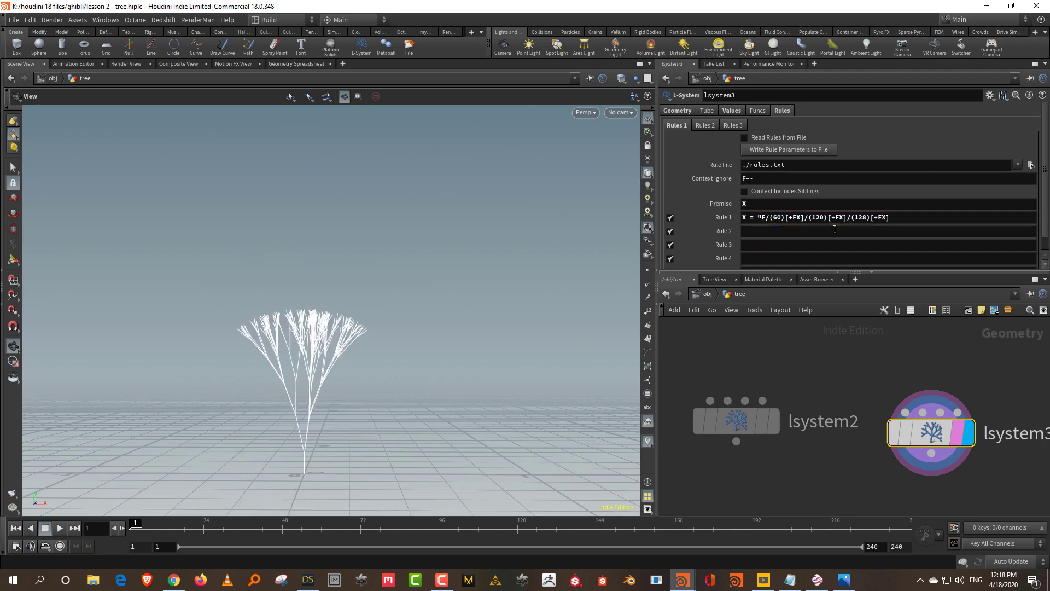
- Try a semicolon before the quotation mark in rule 1 and remove it again
left_click(757, 217)
type(";")
key("Return")
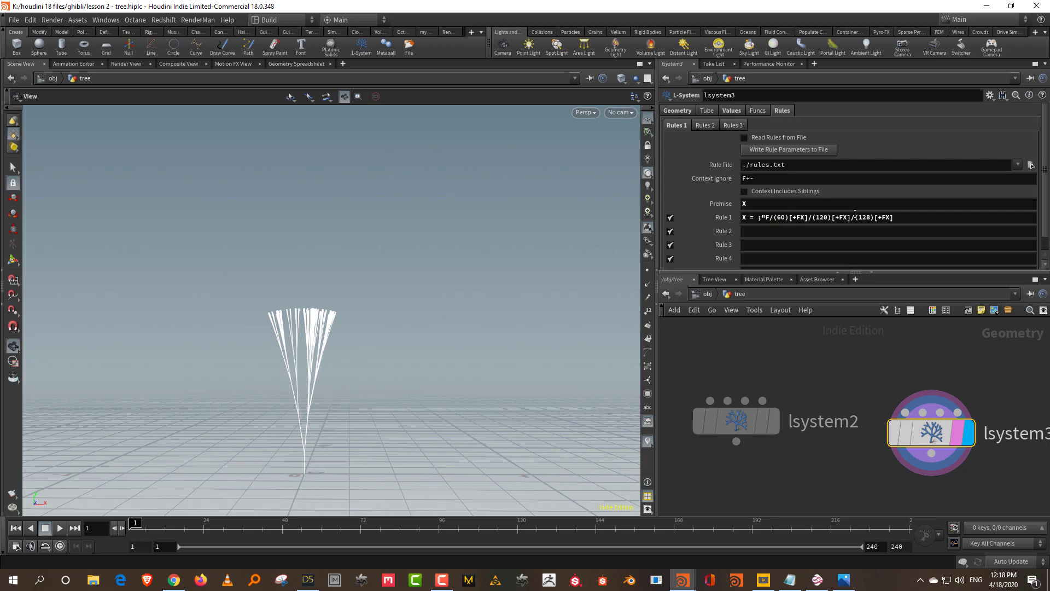
left_click(763, 218)
key("BackSpace")
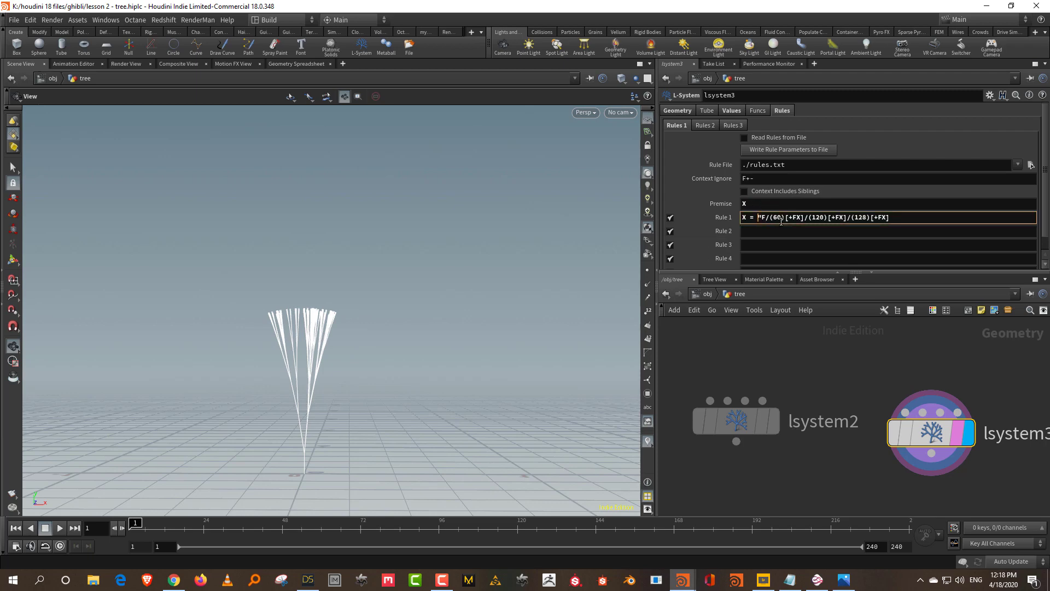
key("Return")
- Set the angle to 22 and the step size scale to 0.891, and inspect the tree
left_click(723, 112)
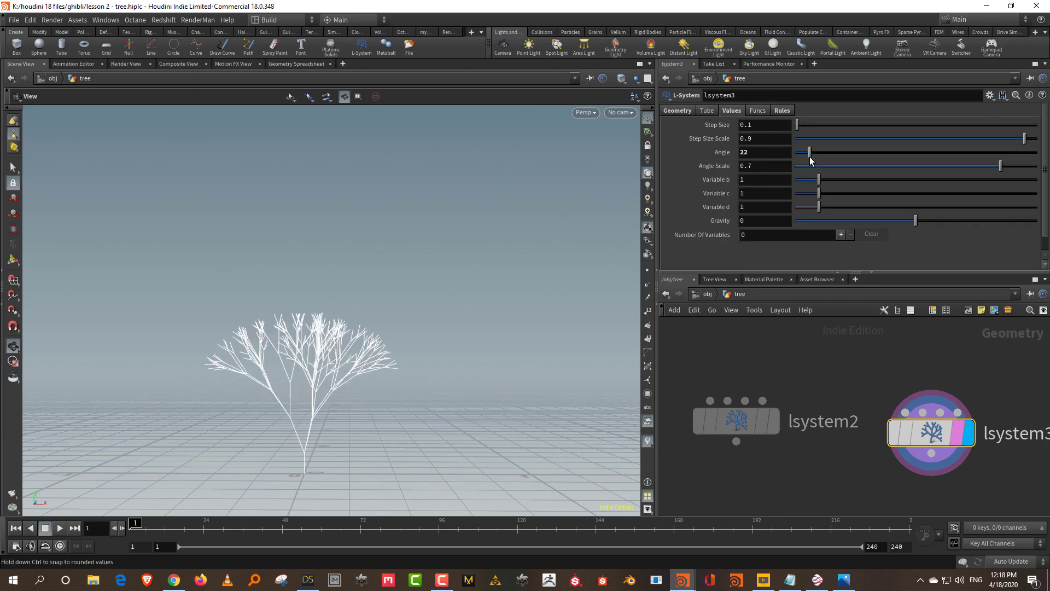
mouse_move(1024, 139)
left_mouse_down()
mouse_move(1003, 136)
mouse_move(1024, 139)
left_mouse_up()
left_click_drag(290, 428, 326, 338)
middle_click_drag(326, 338, 342, 298)
right_click_drag(336, 270, 361, 290)
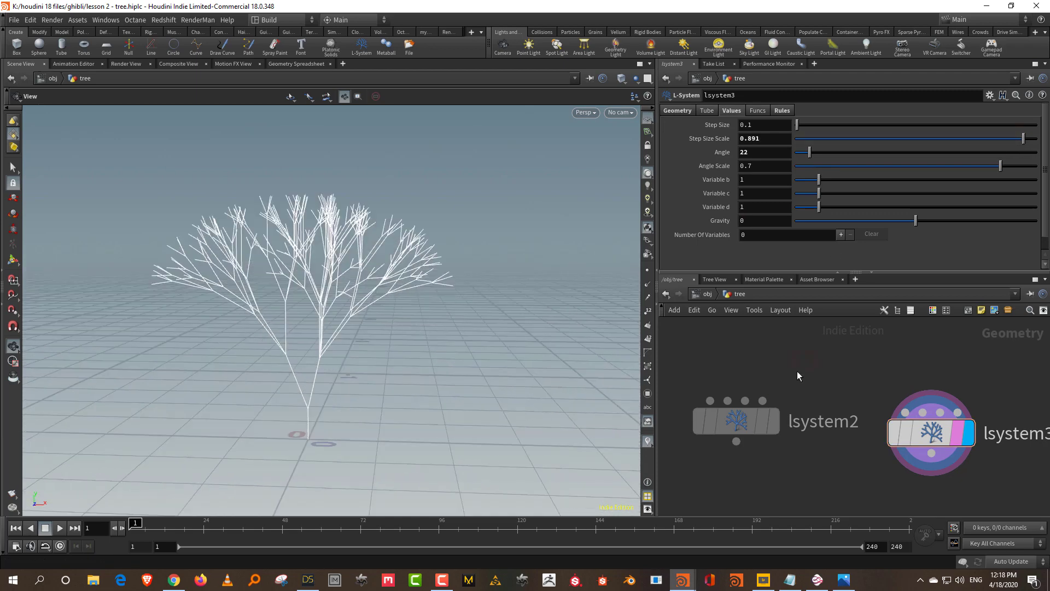
- Replace the X with A inside all three bracketed branches of rule 1
left_click(782, 111)
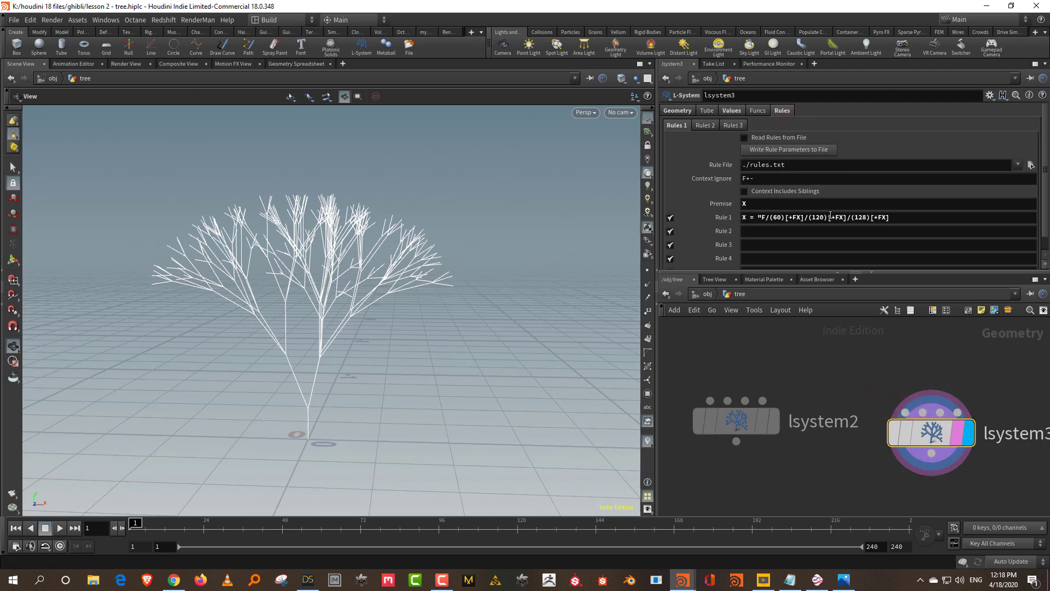
left_click(800, 217)
key("BackSpace")
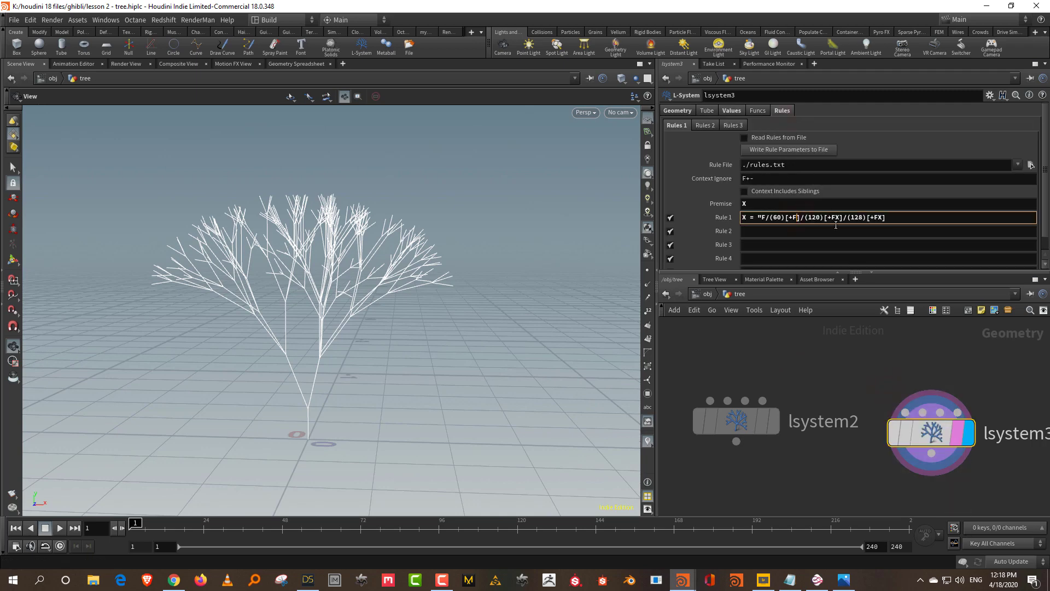
type("A")
key("Return")
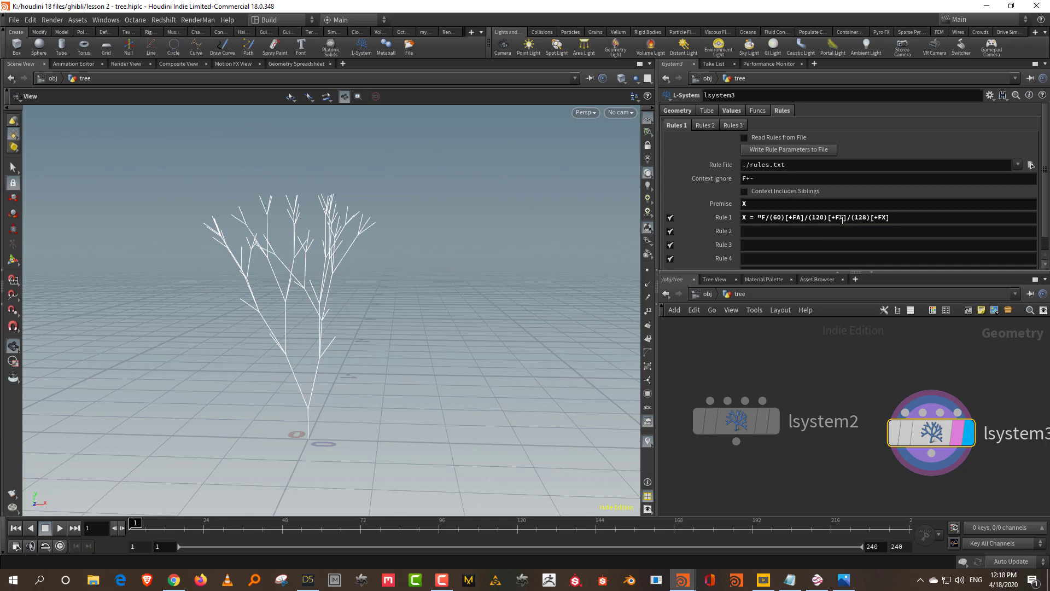
left_click(843, 218)
key("BackSpace")
type("A")
key("Return")
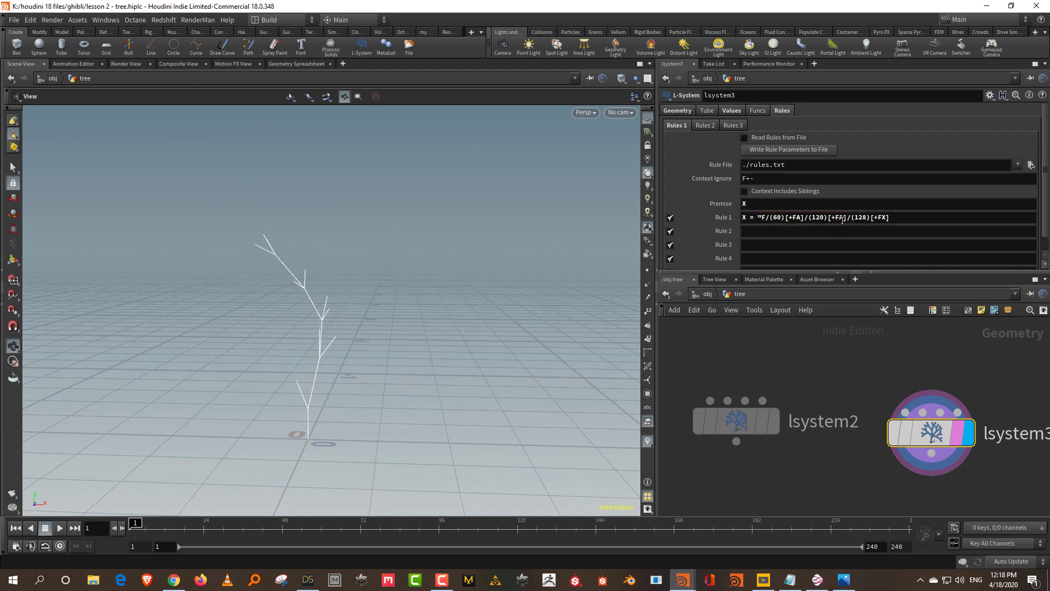
left_click(900, 218)
key("BackSpace")
type("A")
key("Return")
- Change the symbol before the equals sign in rule 1 from X to A
double_click(745, 217)
type("A")
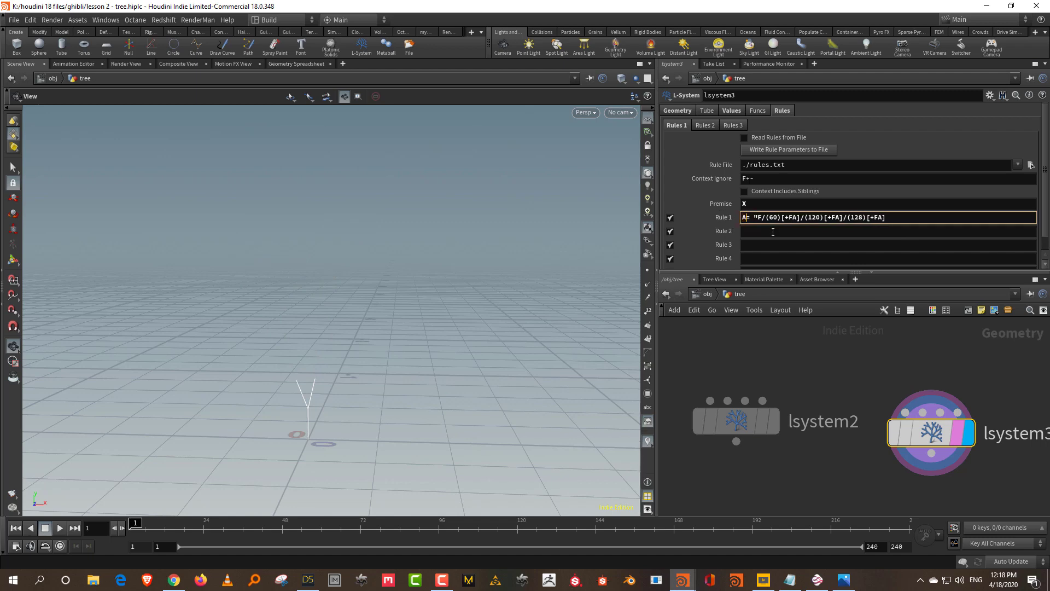
key("Return")
- Copy lsystem3's rule 1 into rule 2 of lsystem2, with lsystem2 displayed, and inspect the result
double_click(905, 210)
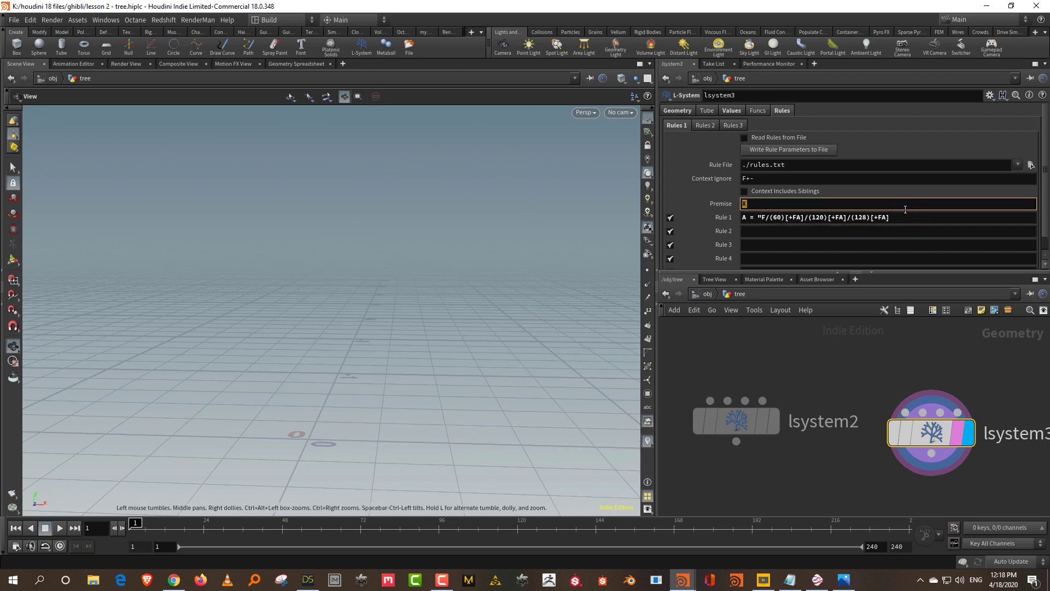
key("Tab")
key("ctrl+c")
mouse_move(740, 374)
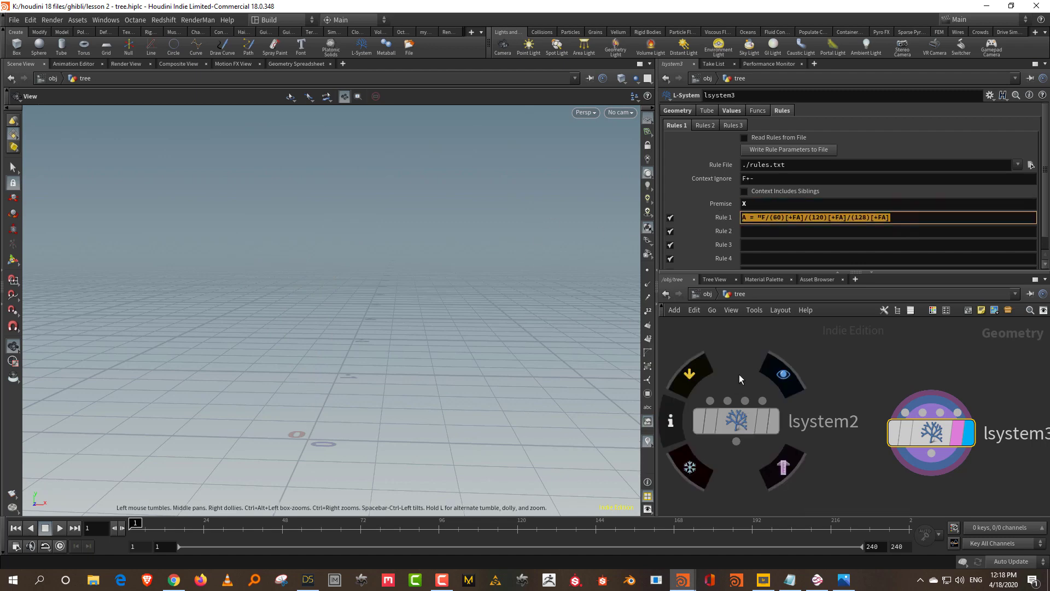
left_click(736, 421)
left_click(783, 374)
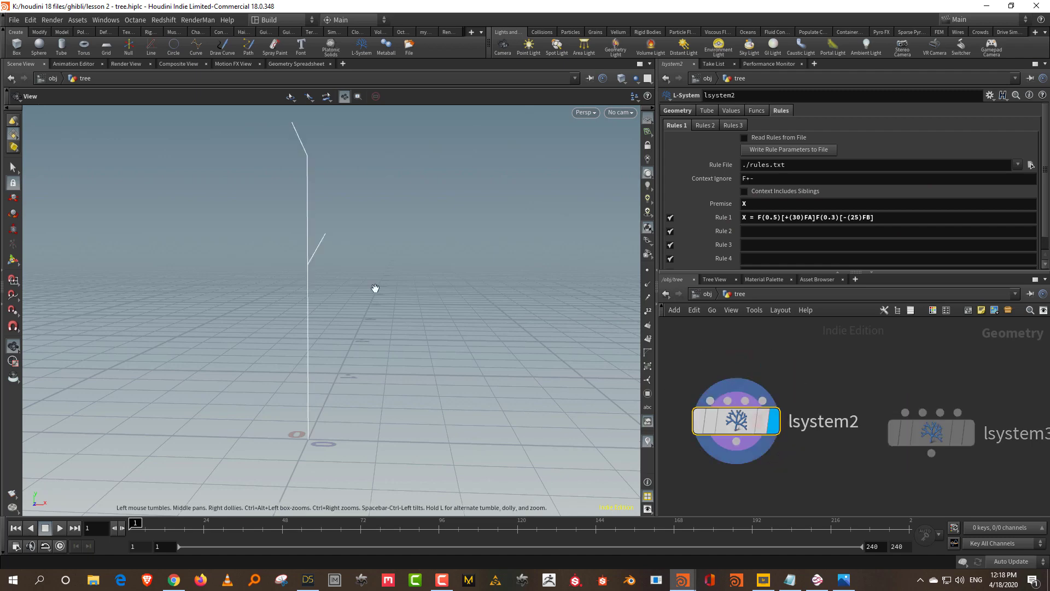
scroll(386, 263, "down", 3)
left_click(743, 231)
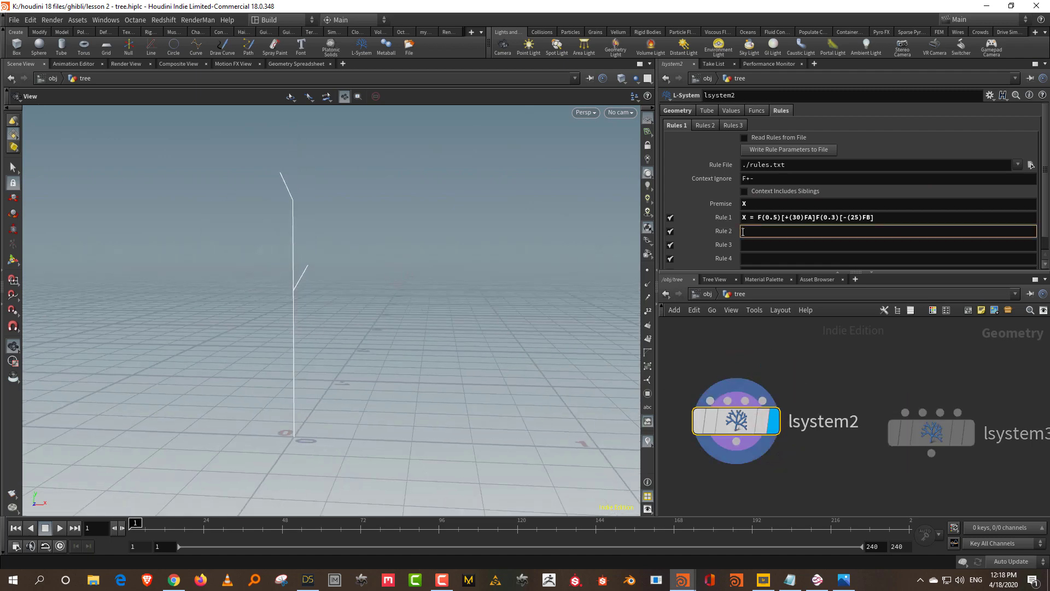
key("ctrl+v")
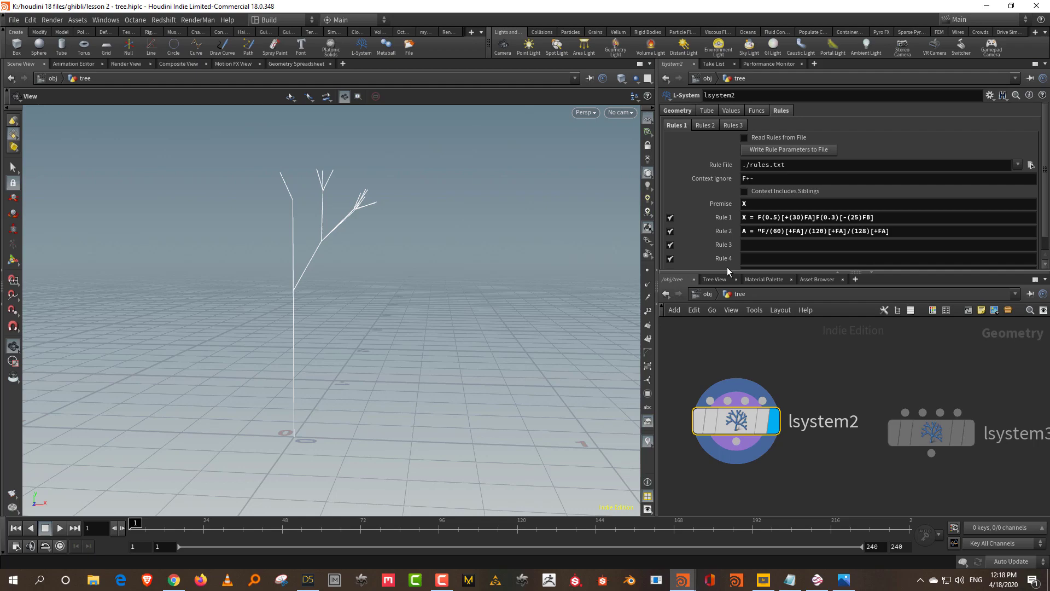
mouse_move(329, 276)
left_mouse_down()
mouse_move(368, 249)
mouse_move(368, 286)
mouse_move(343, 285)
left_mouse_up()
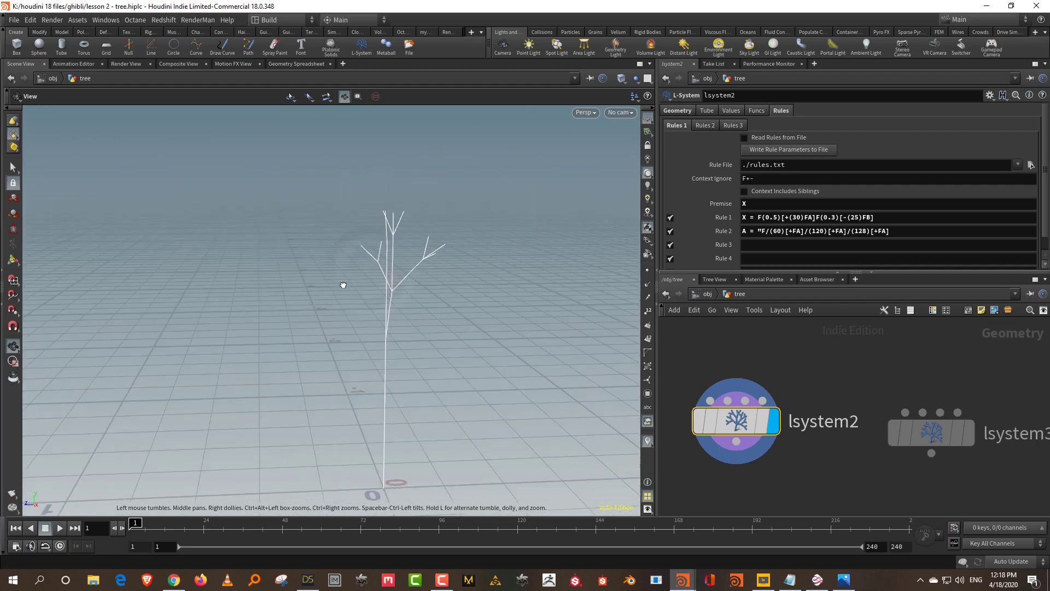
- Copy rule 2 of lsystem2 into its empty rule 3
left_click_drag(458, 261, 443, 320)
left_click_drag(945, 232, 652, 250)
key("ctrl+c")
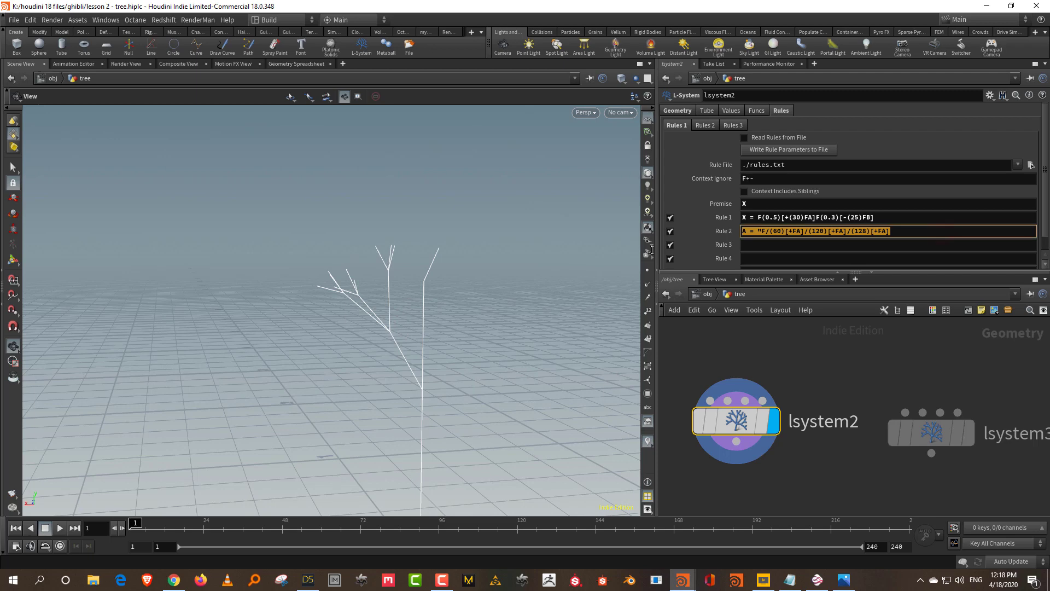
left_click(762, 250)
key("ctrl+v")
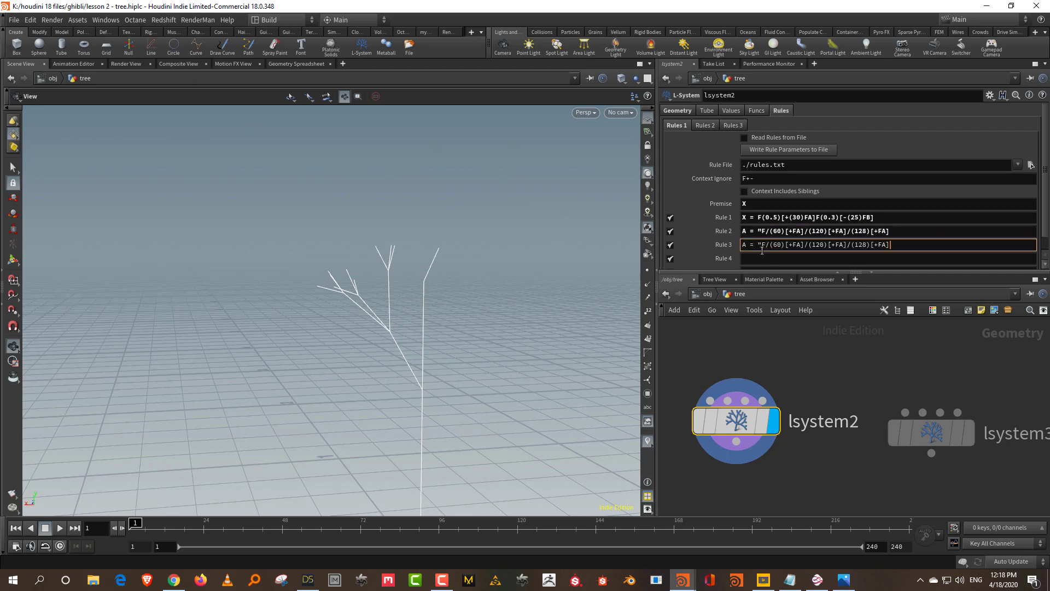
- Edit rule 3 to read B = "F/(60)[-FB]/(120)[-FB]/(128)[-FB] and inspect both branch clusters
left_click_drag(750, 245, 739, 247)
type("B")
key("BackSpace")
type("-")
key("Delete")
type("B")
key("BackSpace")
type("-")
key("Delete")
type("B")
key("Right")
key("Right")
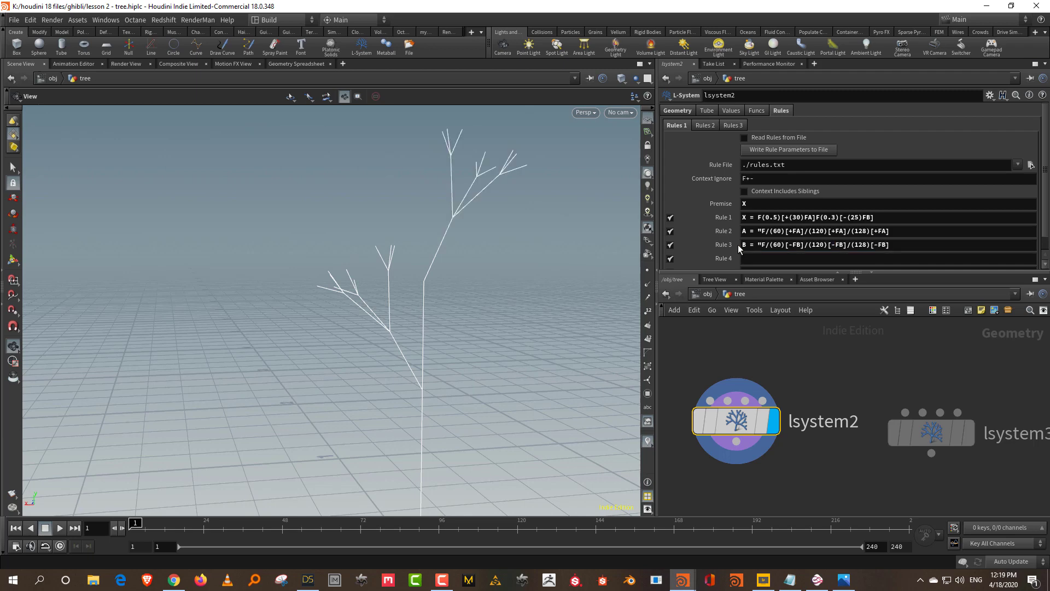
mouse_move(438, 317)
left_mouse_down()
mouse_move(429, 305)
mouse_move(453, 311)
left_mouse_up()
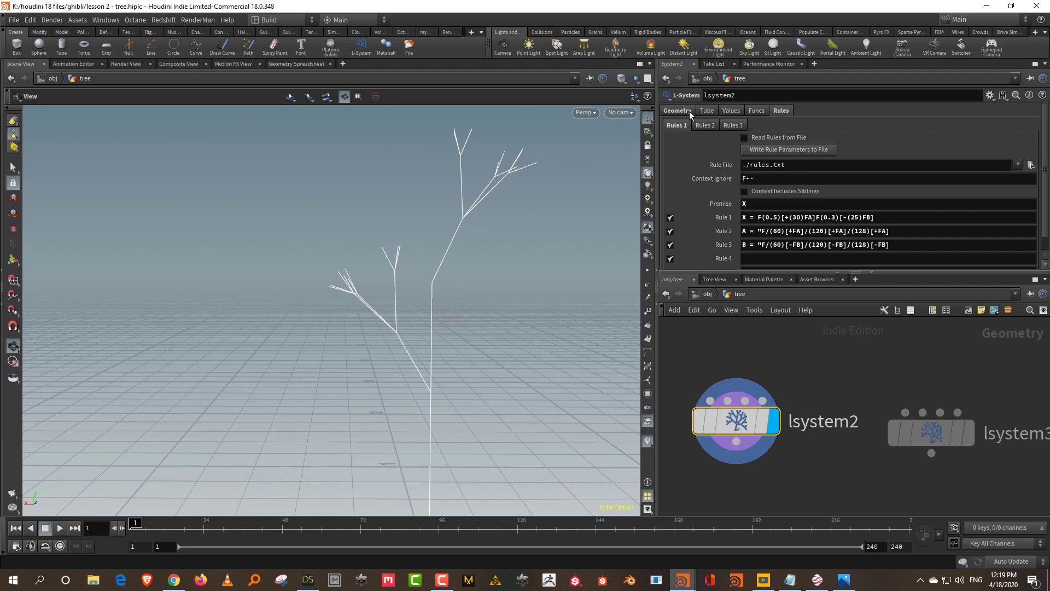
- Set lsystem2's generations to 5 and view the denser clusters
left_click(677, 111)
left_click_drag(927, 141, 1045, 136)
right_click_drag(472, 241, 479, 314)
middle_click_drag(492, 290, 486, 328)
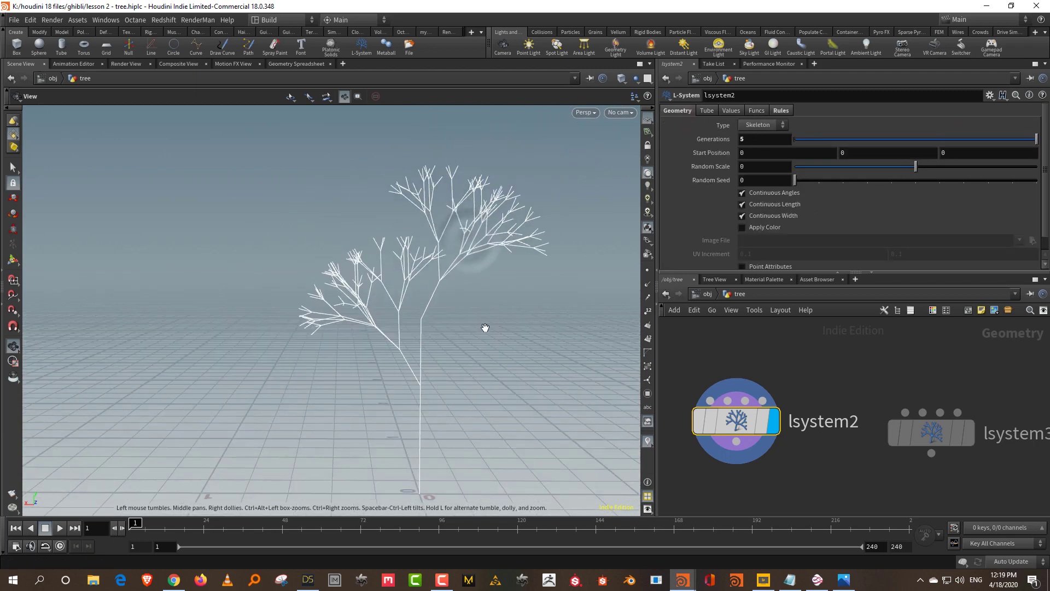
- Add the gravity symbol T in front of the step-scale symbol in rules 2 and 3 of lsystem2
left_click_drag(485, 327, 489, 324)
left_click(731, 111)
left_click_drag(818, 157, 815, 156)
left_click(783, 111)
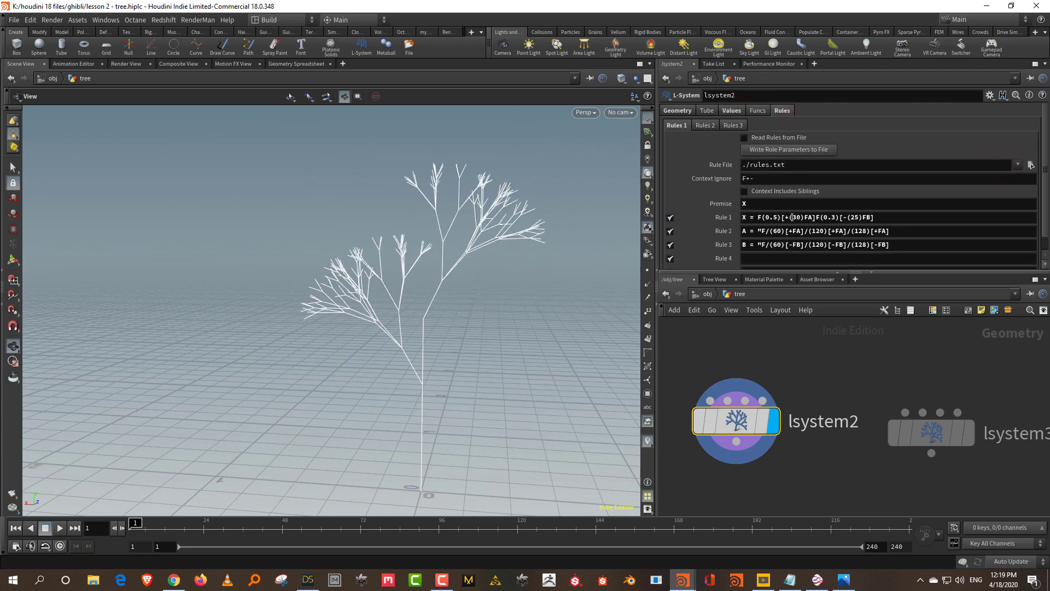
left_click(760, 230)
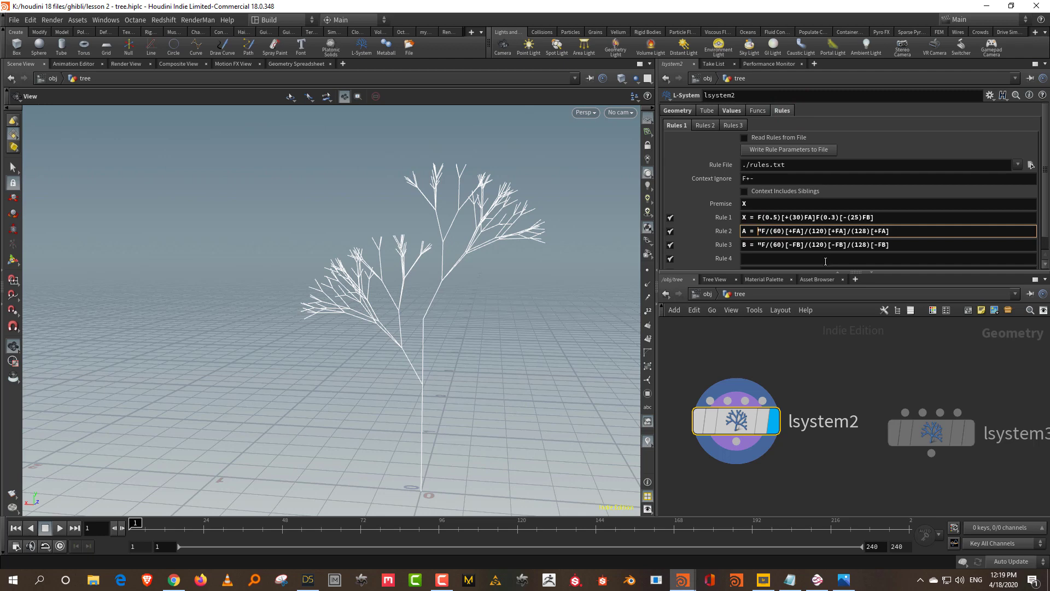
type("T")
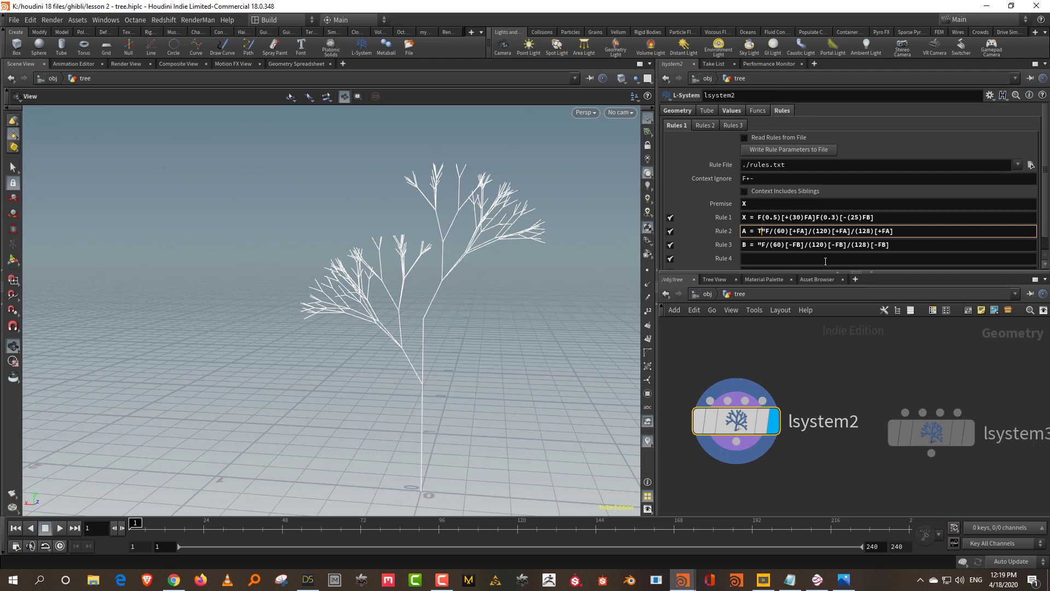
left_click(760, 245)
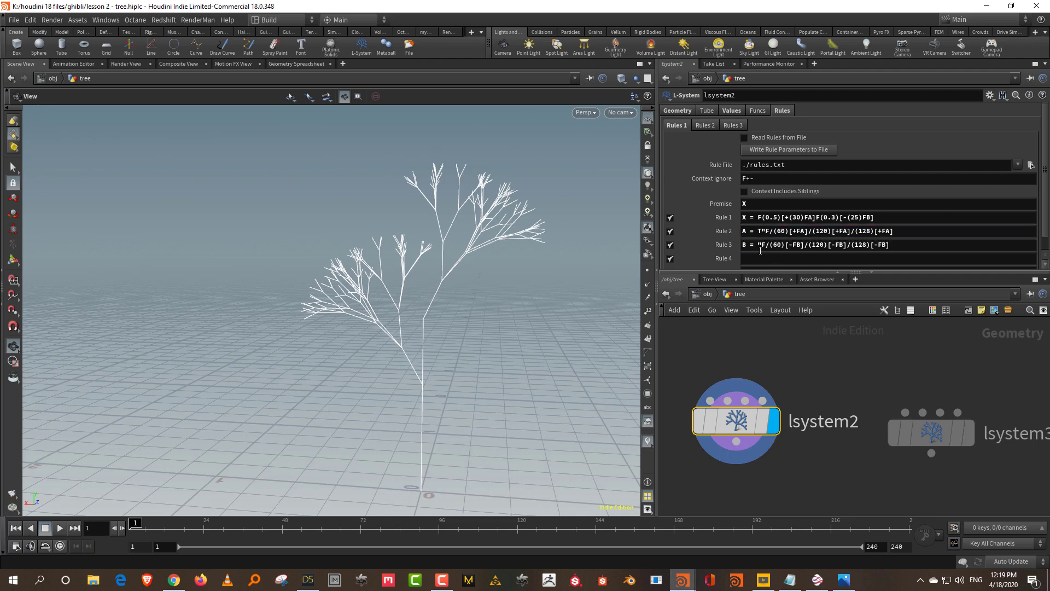
type("T")
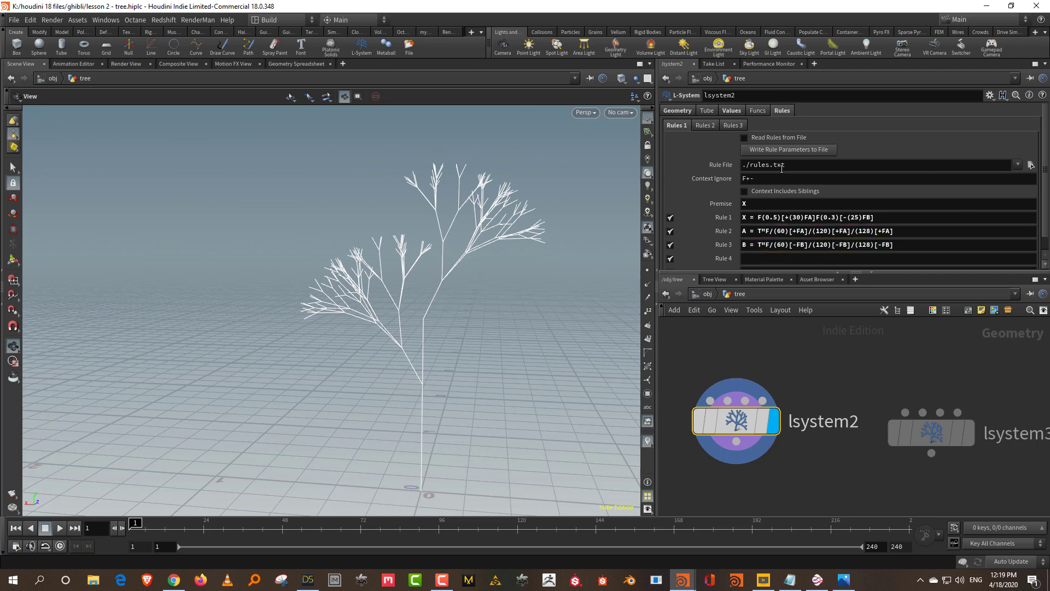
- Set lsystem2's gravity to -13.1 and inspect how the branches bend under the edited rules
left_click(731, 111)
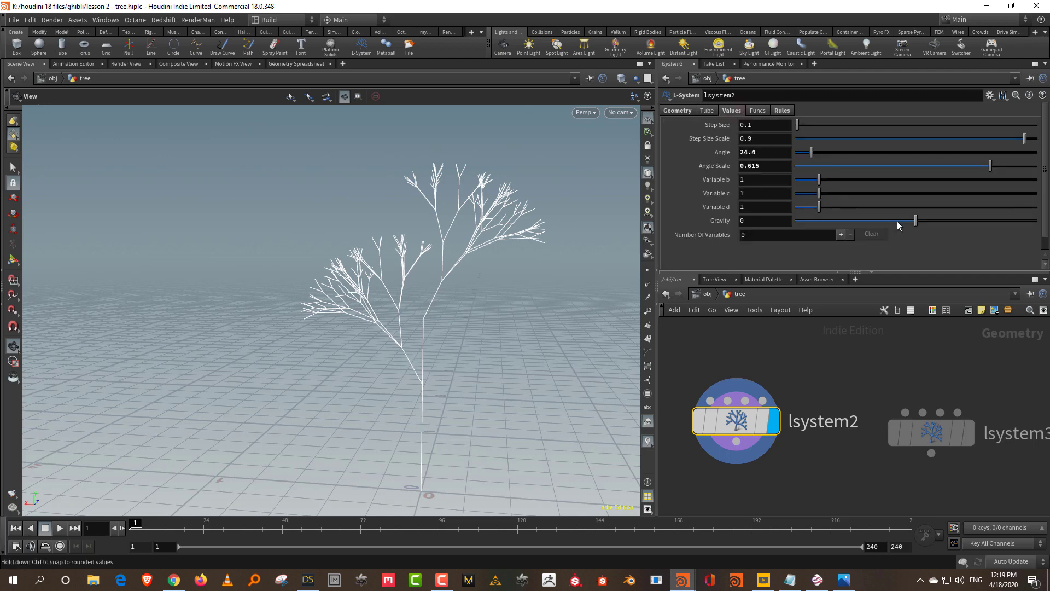
left_click_drag(920, 221, 884, 221)
left_click(785, 116)
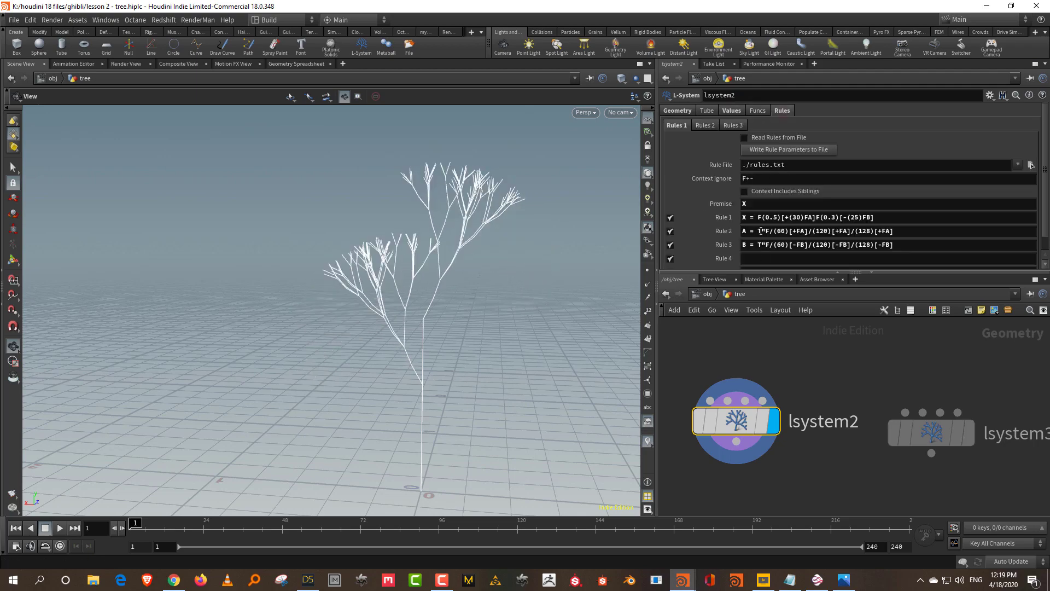
left_click_drag(477, 275, 525, 282)
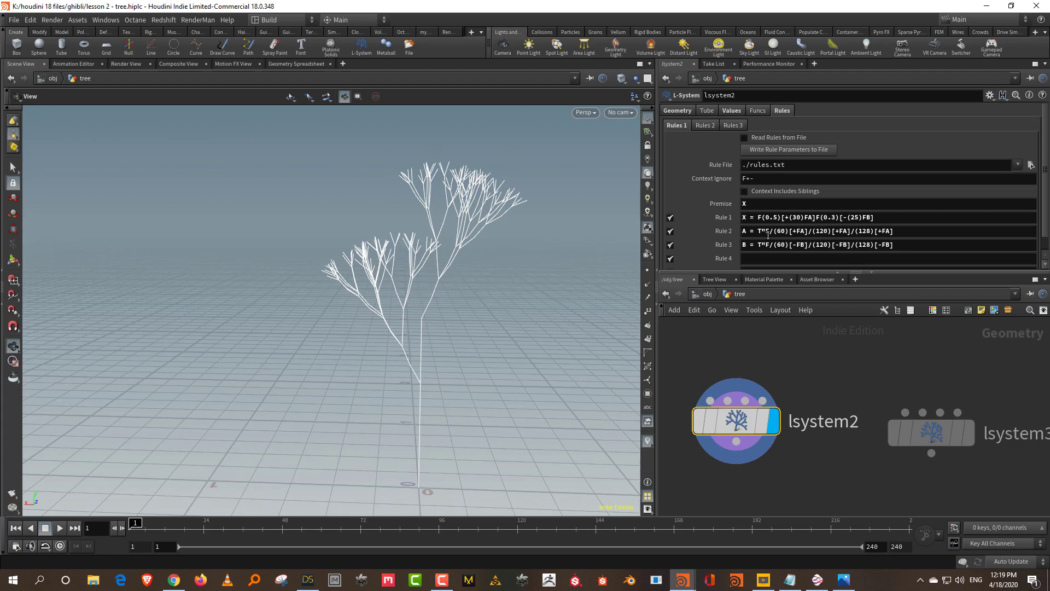
- Set lsystem2's step size scale to 0.86 and inspect the branch clusters
left_click(731, 111)
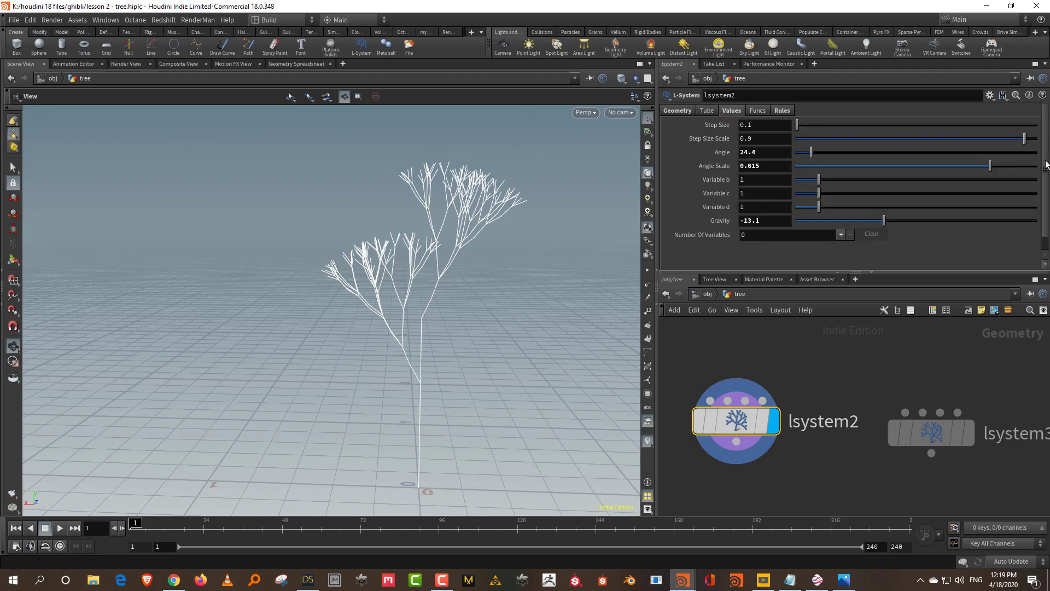
left_click_drag(526, 276, 516, 298)
left_click(648, 271)
left_click(648, 271)
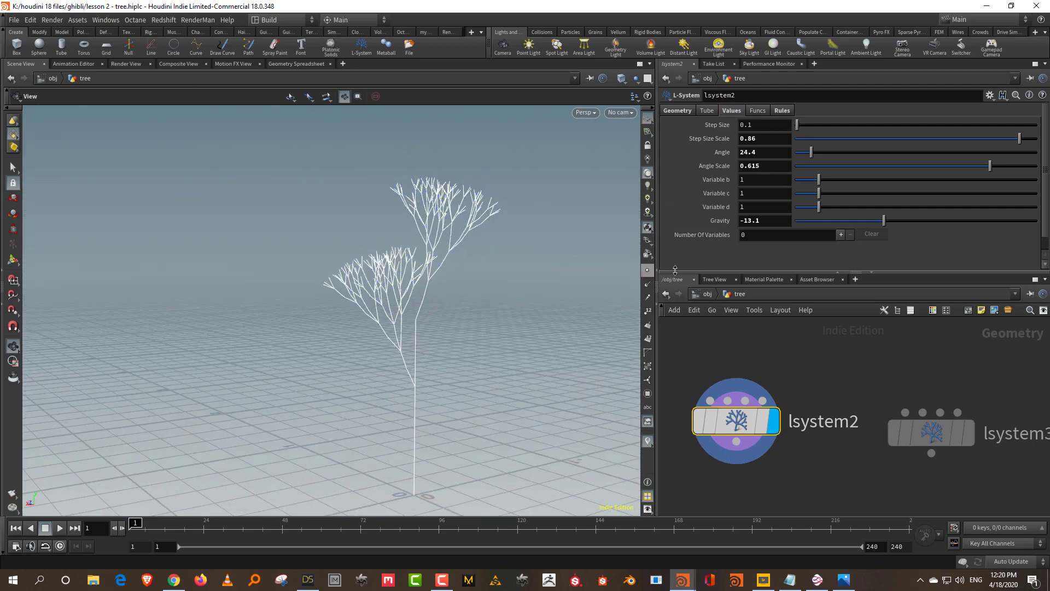
left_click_drag(726, 272, 726, 207)
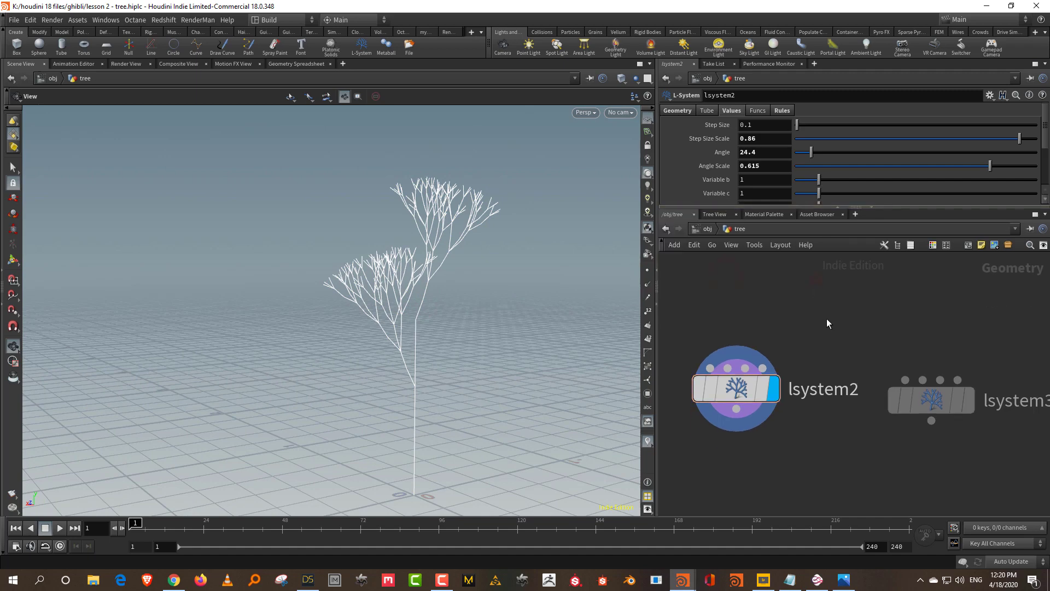
left_click_drag(422, 298, 439, 296)
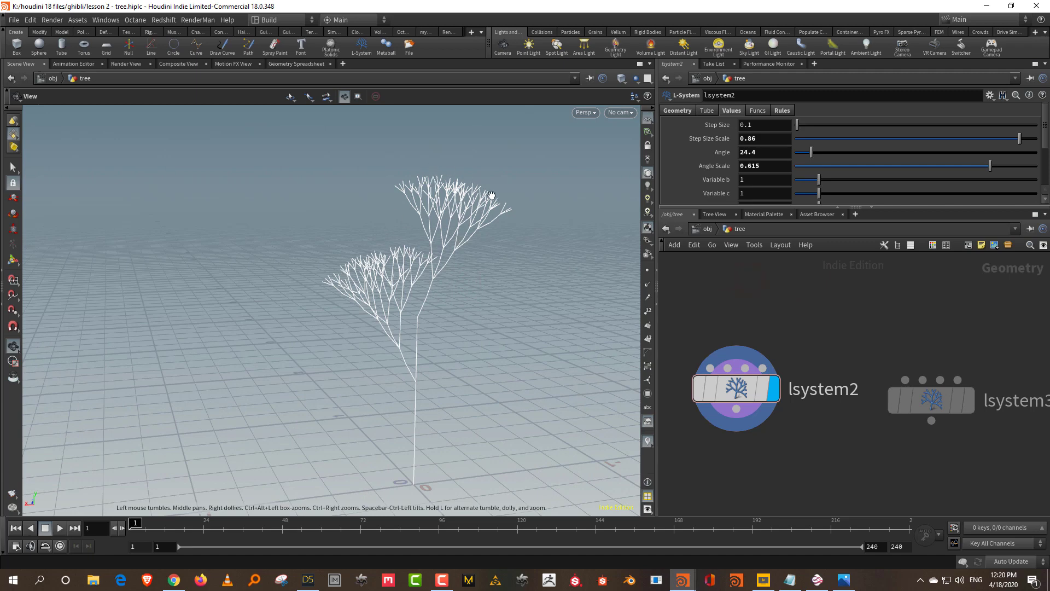
- Switch to the lsystems.txt notes in Notepad and examine the X, A and B tree rules, including their angles, random values and step scale
left_click(790, 579)
left_click_drag(653, 57, 683, 21)
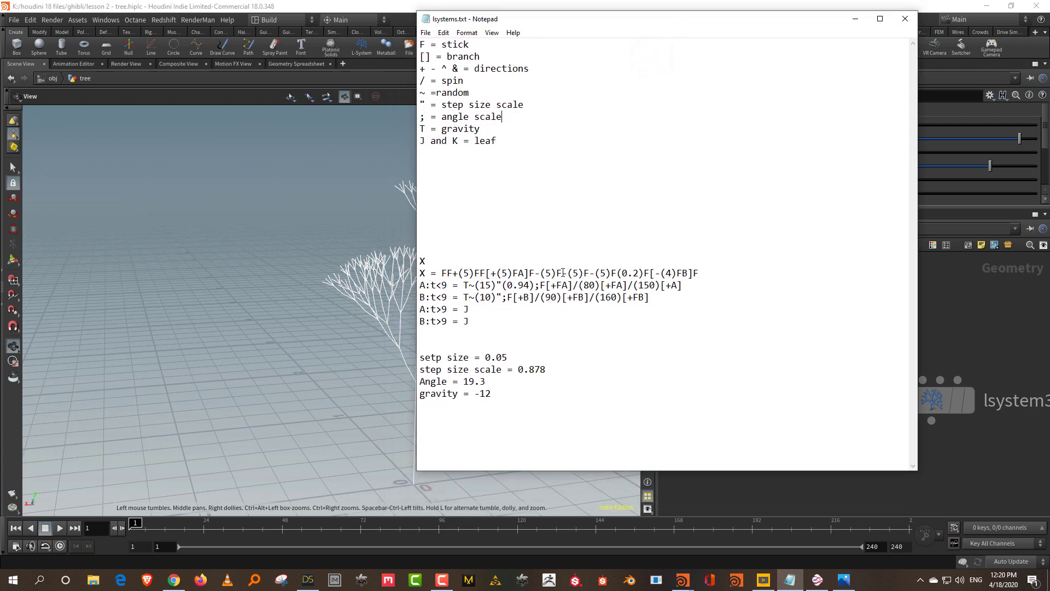
left_click_drag(917, 470, 947, 533)
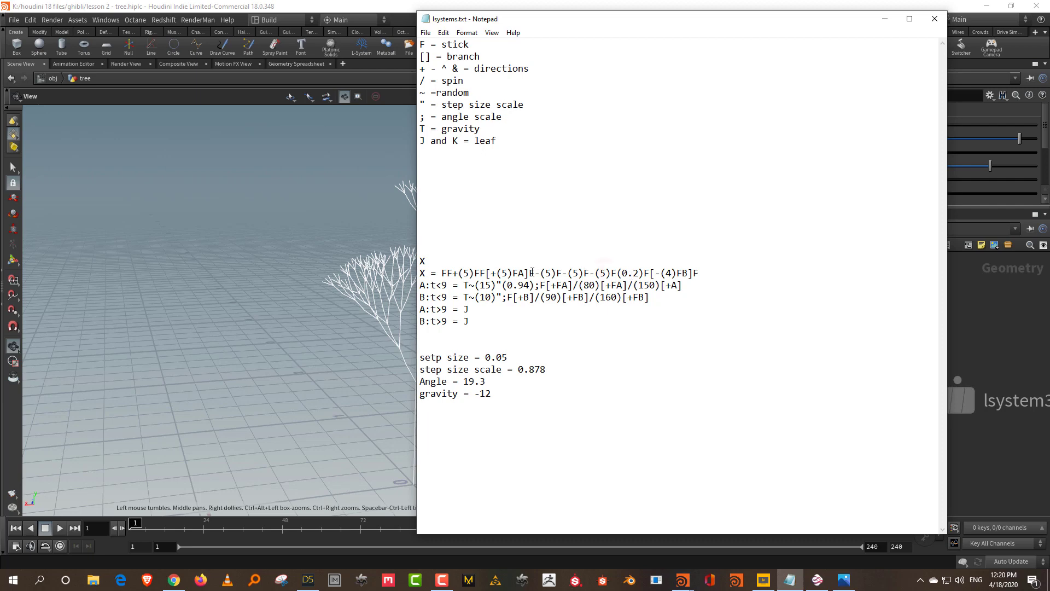
left_click_drag(524, 273, 518, 272)
left_click_drag(688, 273, 683, 273)
left_click_drag(639, 273, 624, 275)
left_click(627, 273)
left_click_drag(469, 285, 535, 285)
left_click(563, 285)
double_click(586, 285)
left_click_drag(639, 287, 662, 286)
left_click_drag(486, 297, 490, 297)
left_click_drag(648, 21, 343, 78)
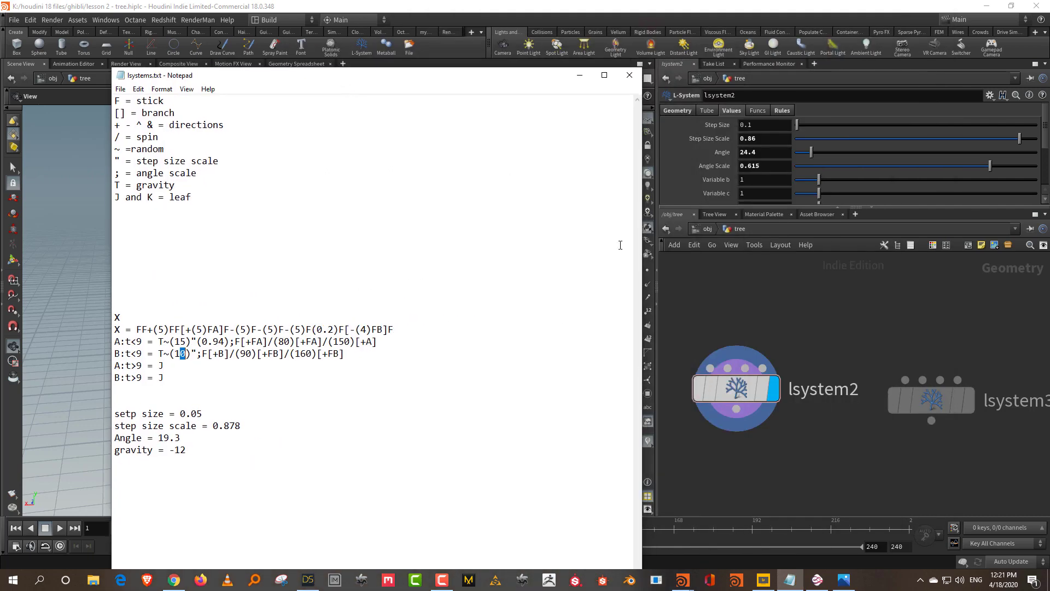
- Add a new L-System node beside lsystem3, display it and show its rules
middle_click_drag(1020, 317, 807, 341)
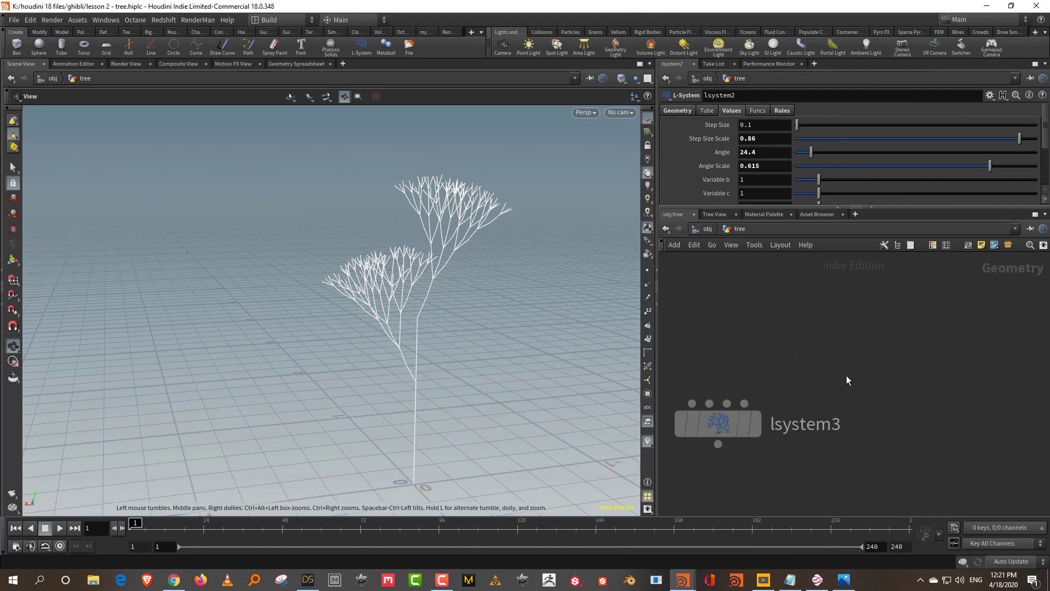
key("Tab")
key("Return")
left_click(904, 384)
left_click_drag(821, 207, 821, 317)
left_click(779, 111)
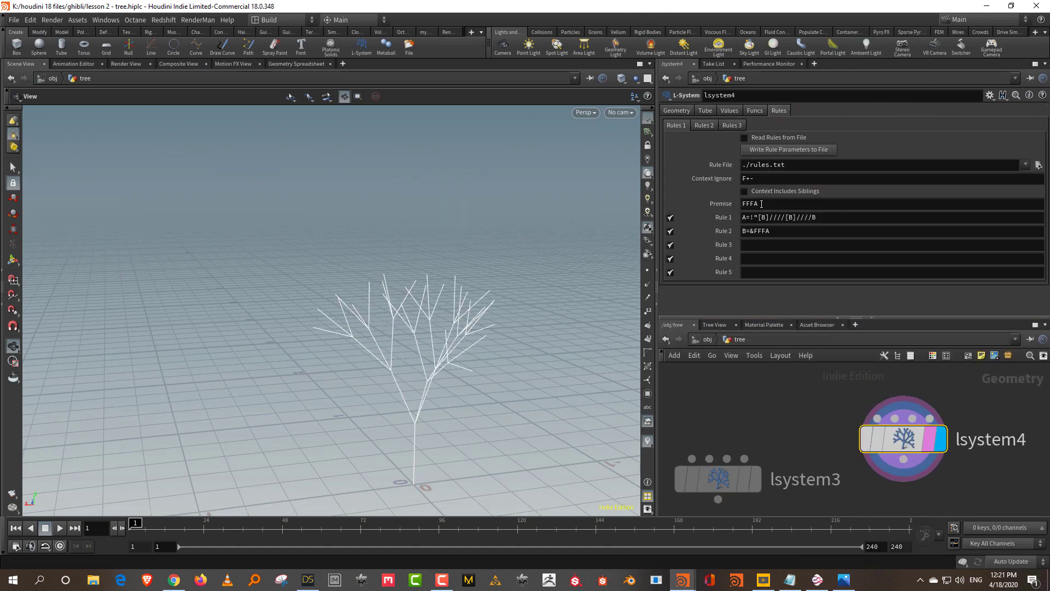
- Replace lsystem4's default premise with X and fill rules 1 to 3 with the X, A:t<9 and B:t<9 rules from the notes
left_click_drag(762, 204, 687, 211)
key("BackSpace")
left_click_drag(819, 218, 685, 214)
key("BackSpace")
left_click_drag(773, 232, 685, 230)
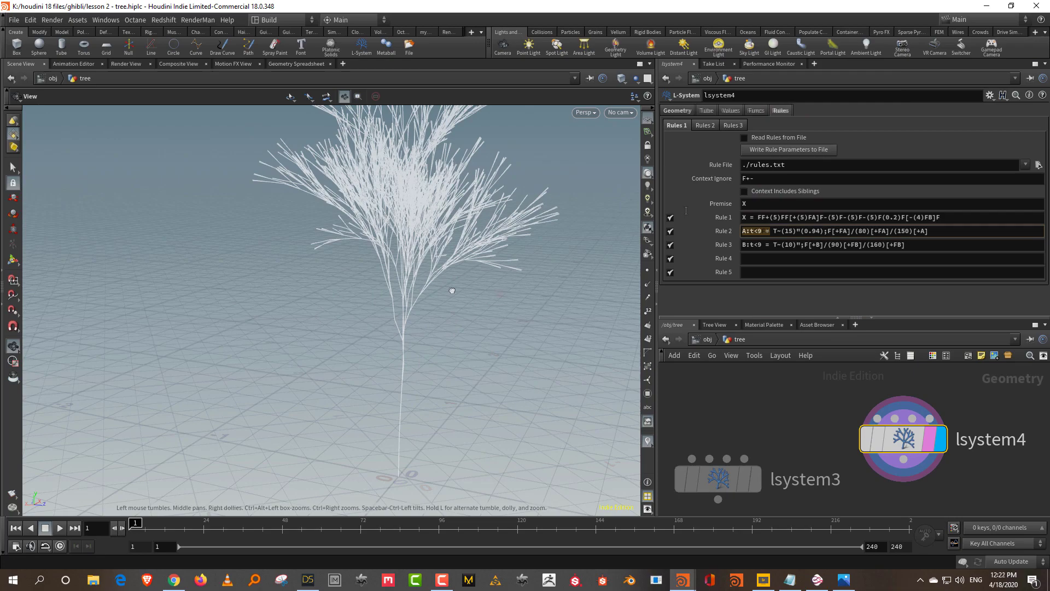
left_click_drag(452, 288, 295, 280)
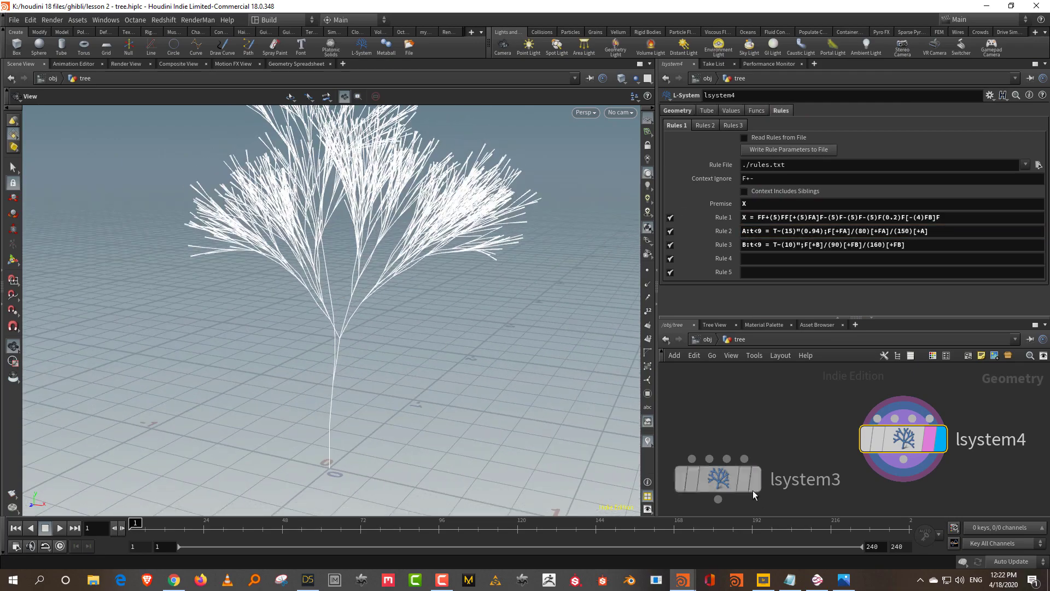
- Copy the leaf rules from the notes into lsystem4: A:t>9 = J as rule 4 and B:t>9 = J as rule 5
left_click(790, 580)
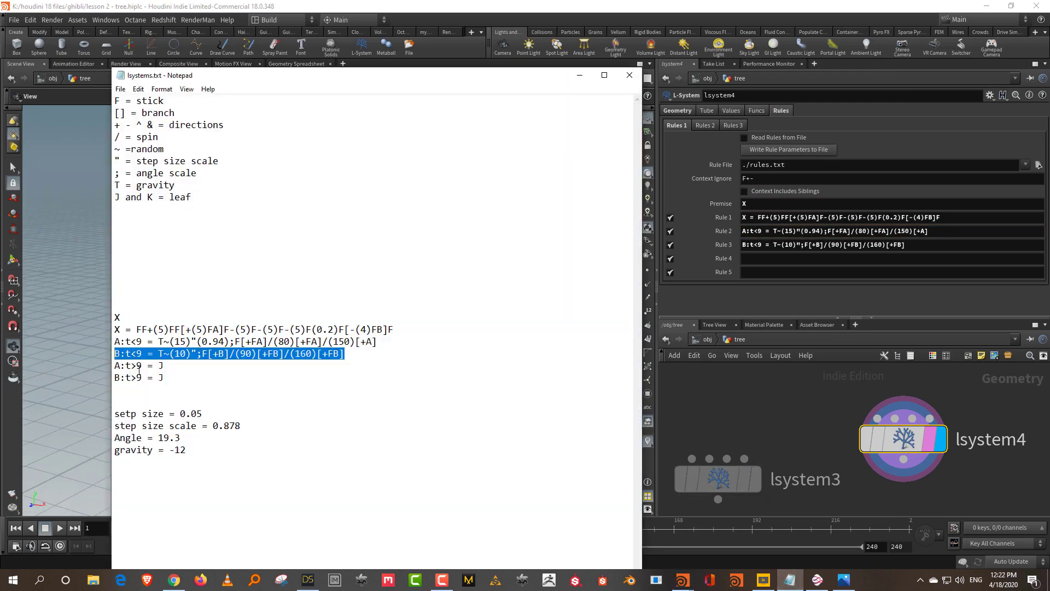
left_click_drag(164, 366, 92, 368)
key("ctrl+c")
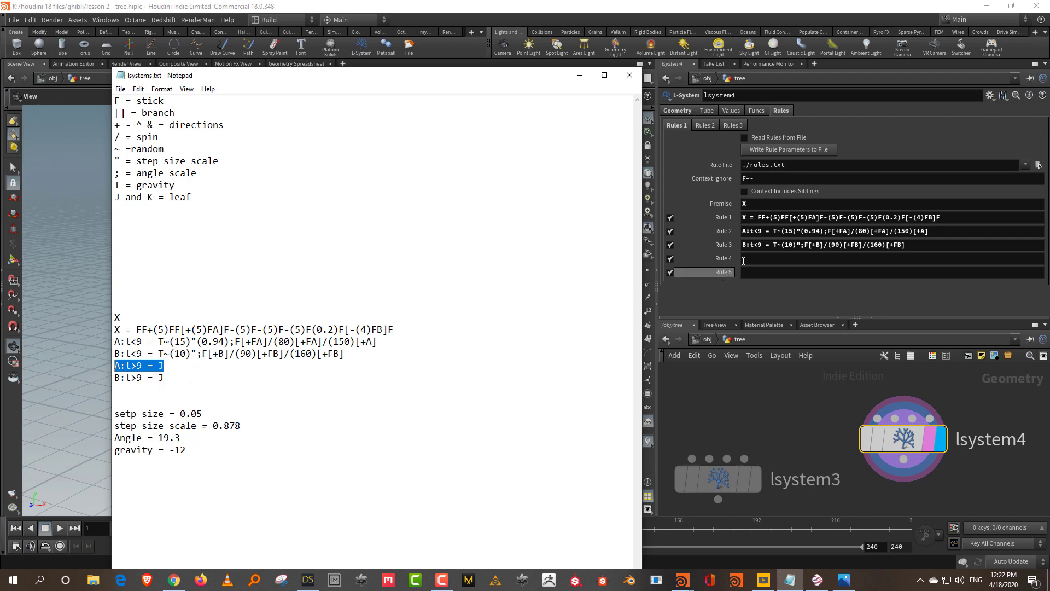
left_click(776, 258)
key("ctrl+v")
key("Return")
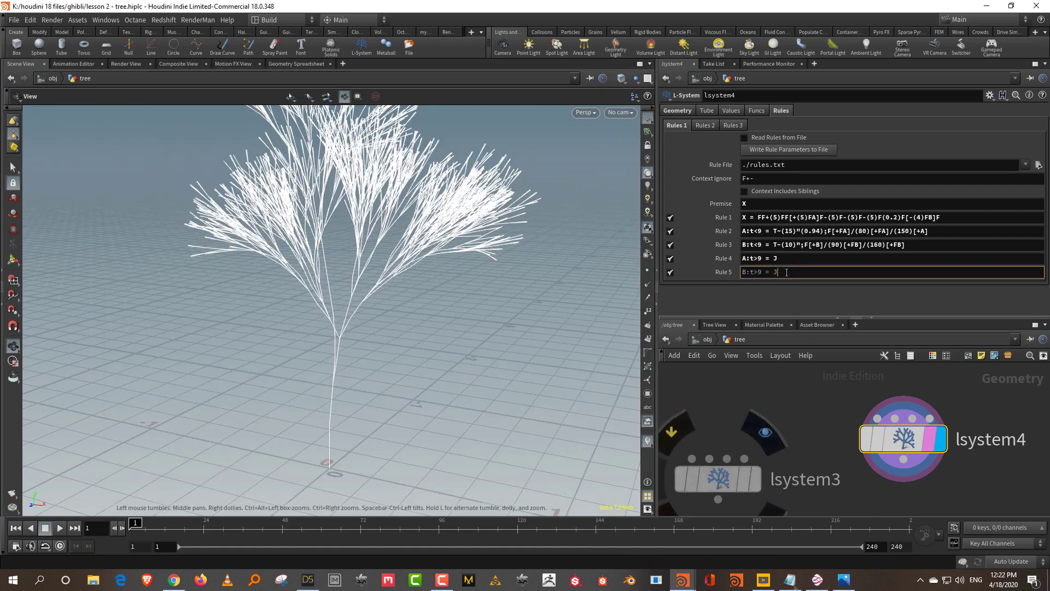
key("Return")
- Move lsystem4 beside the existing tree network and connect attribwrangle1's output to its leaf J input
middle_click_drag(825, 432, 905, 397)
scroll(871, 455, "down", 4)
scroll(930, 441, "down", 4)
middle_click_drag(758, 424, 801, 402)
left_click_drag(1000, 415, 802, 463)
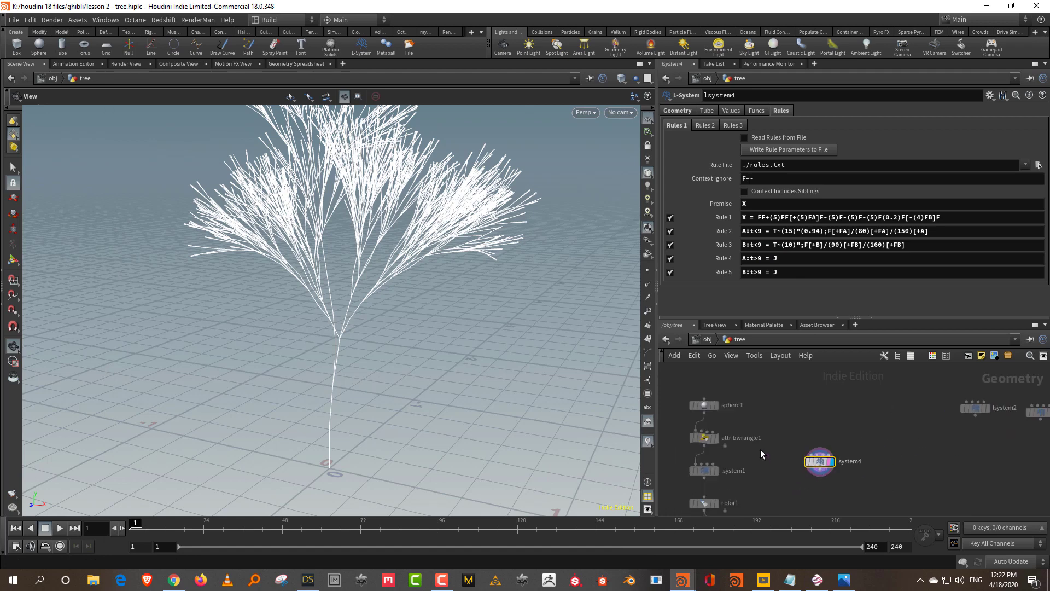
scroll(760, 449, "up", 4)
left_click(680, 448)
left_click(815, 449)
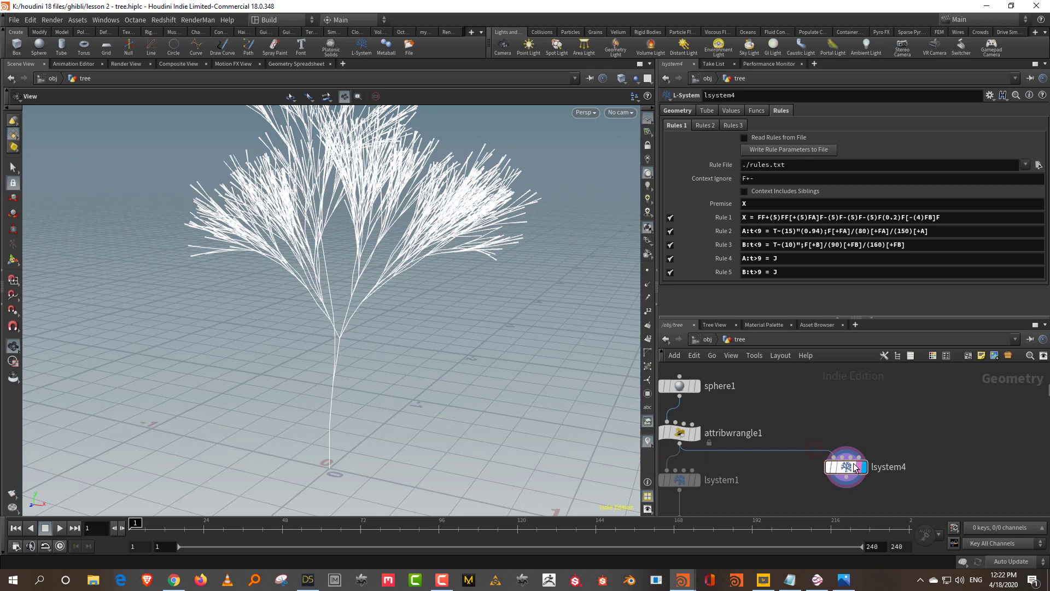
- Set lsystem4's generations to 10 and inspect the spheres placed on the branch tips
left_click_drag(506, 309, 471, 276)
left_click(678, 111)
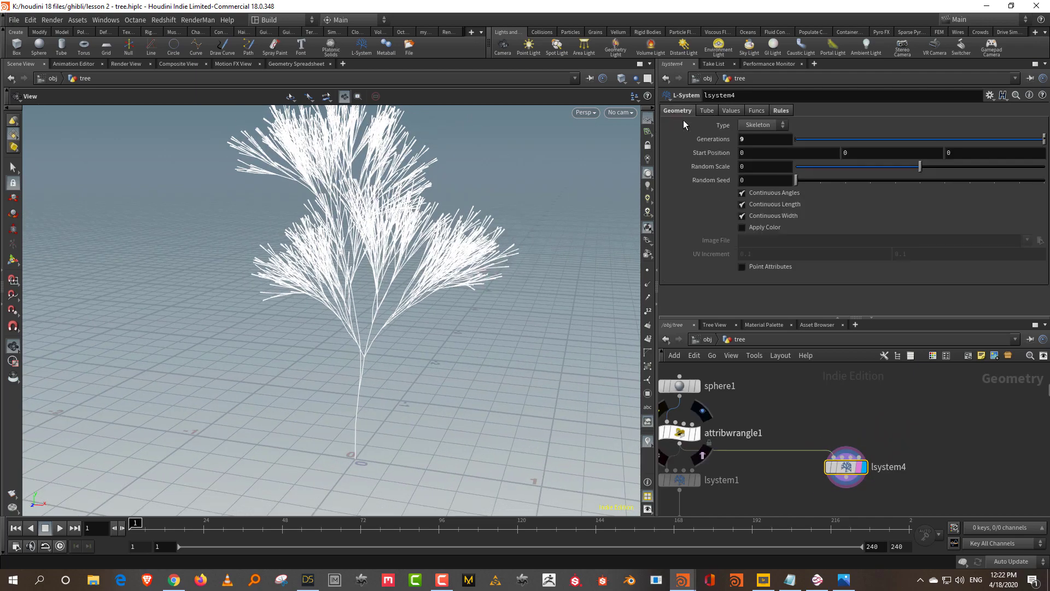
double_click(751, 139)
type("10")
key("Return")
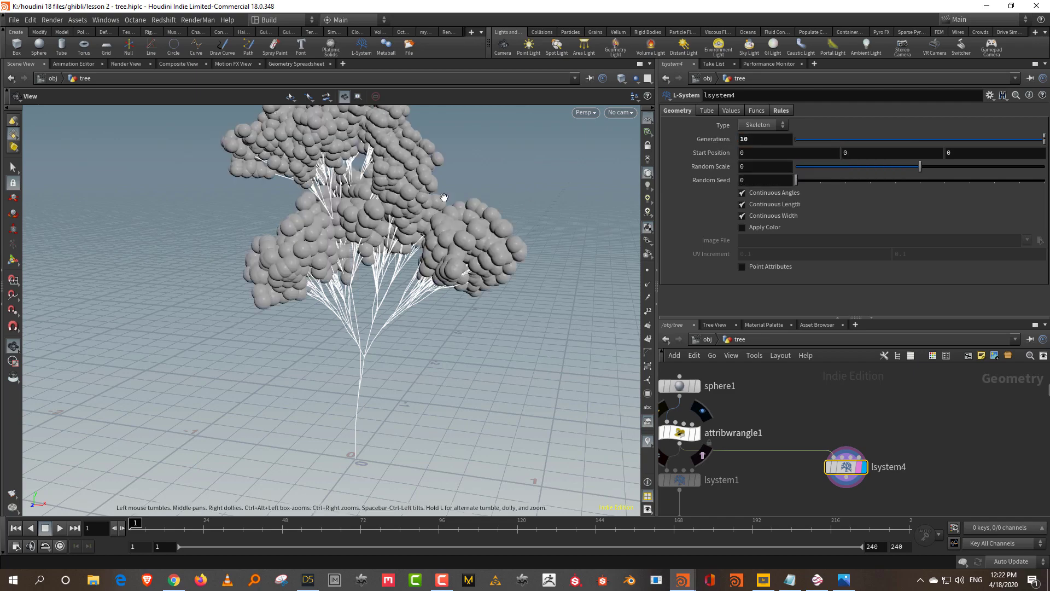
mouse_move(436, 273)
left_mouse_down()
mouse_move(411, 253)
mouse_move(277, 249)
mouse_move(335, 261)
mouse_move(440, 252)
left_mouse_up()
- Connect lsystem4's output to color1 in place of lsystem1
middle_click_drag(885, 395, 883, 377)
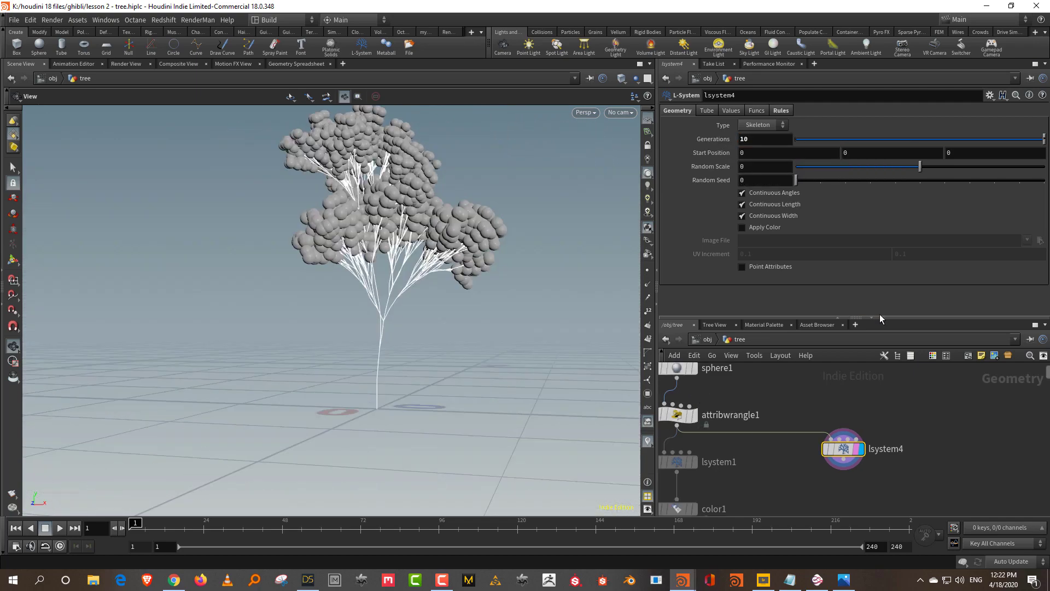
left_click_drag(879, 318, 880, 229)
middle_click_drag(774, 412, 891, 359)
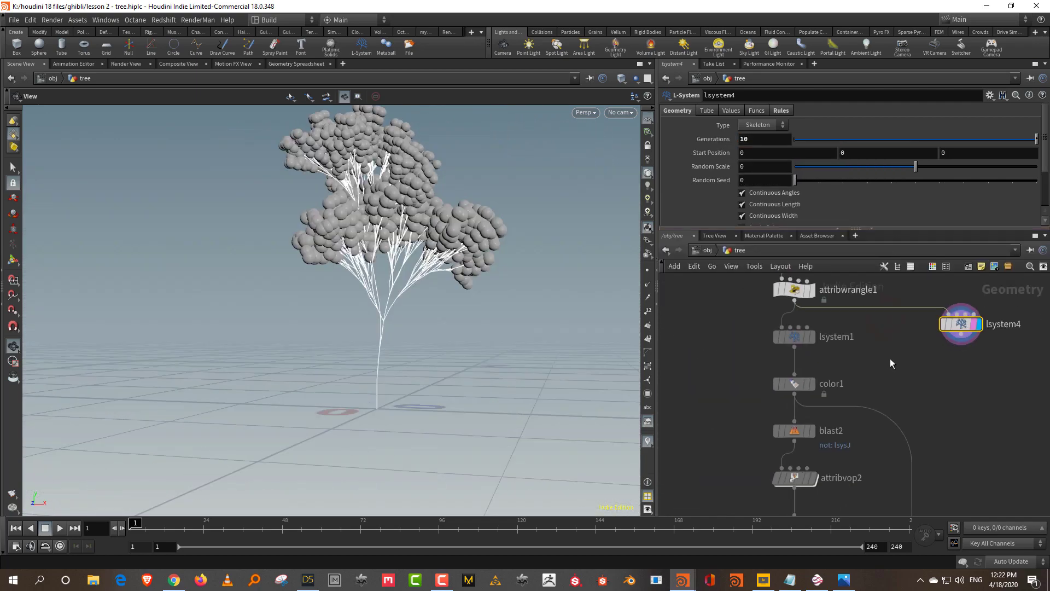
left_click(965, 339)
scroll(934, 394, "down", 5)
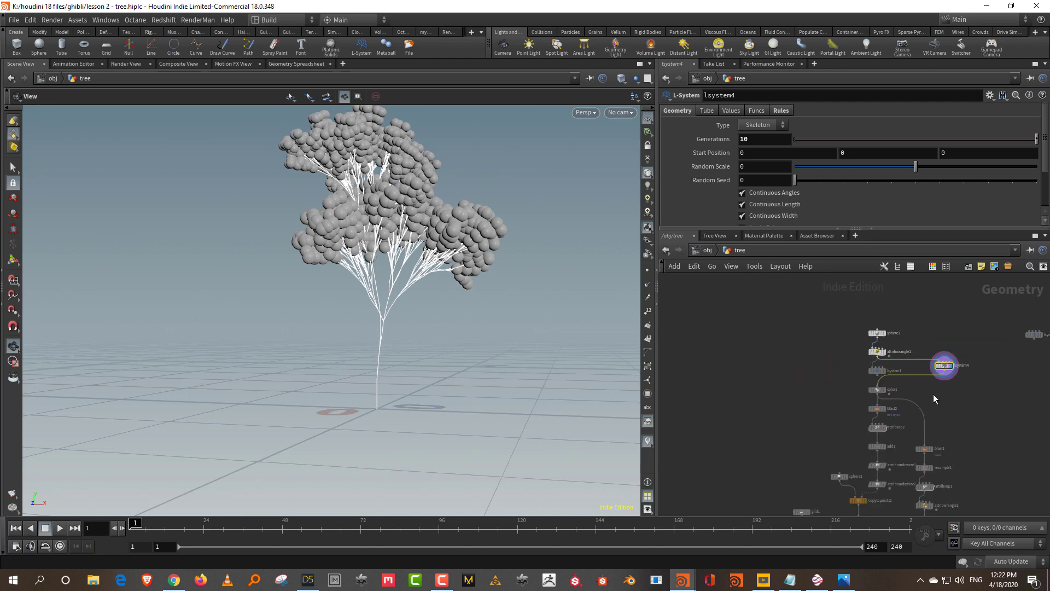
- Display the merge1 node at the end of the network and inspect the whole tree
middle_click_drag(958, 484, 954, 357)
scroll(882, 438, "up", 4)
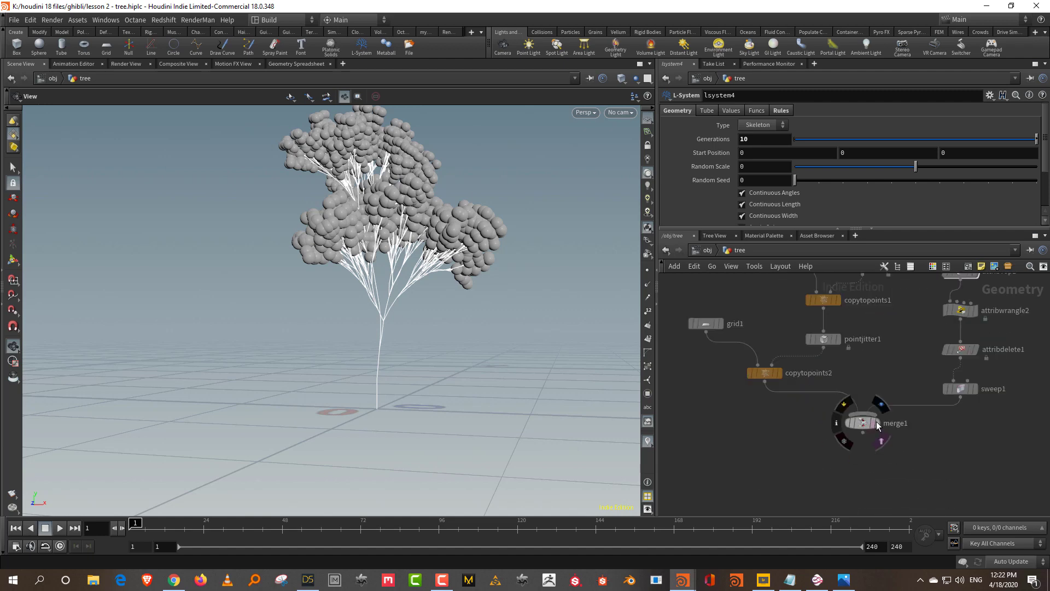
left_click(877, 426)
left_click_drag(445, 295, 394, 262)
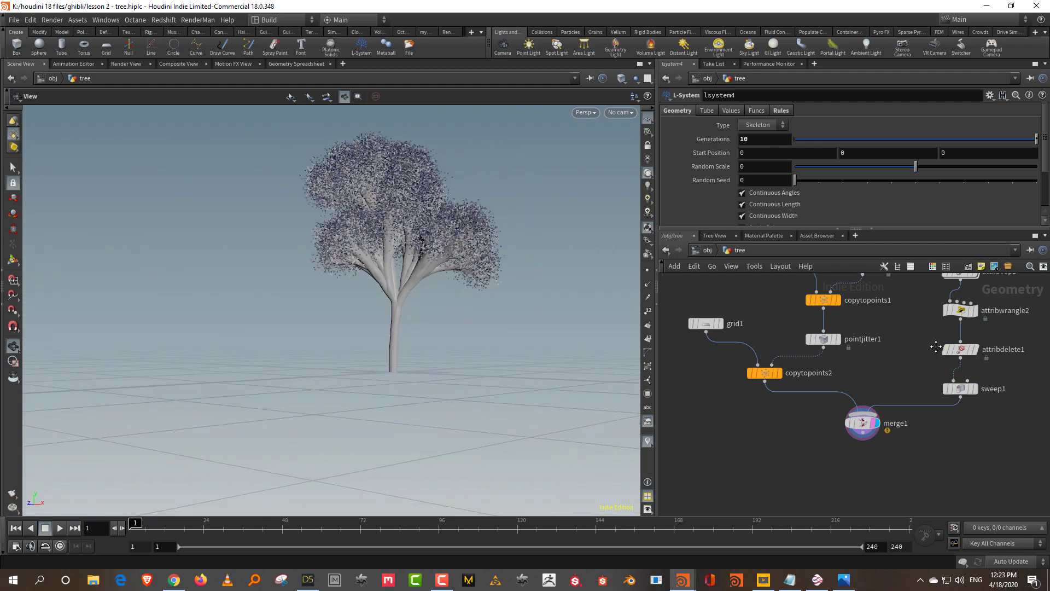
- Enable Point Attributes on lsystem4 and inspect the trunk, branches and foliage of the merged tree
middle_click_drag(936, 346, 877, 506)
middle_click_drag(996, 356, 944, 517)
right_click_drag(438, 170, 438, 276)
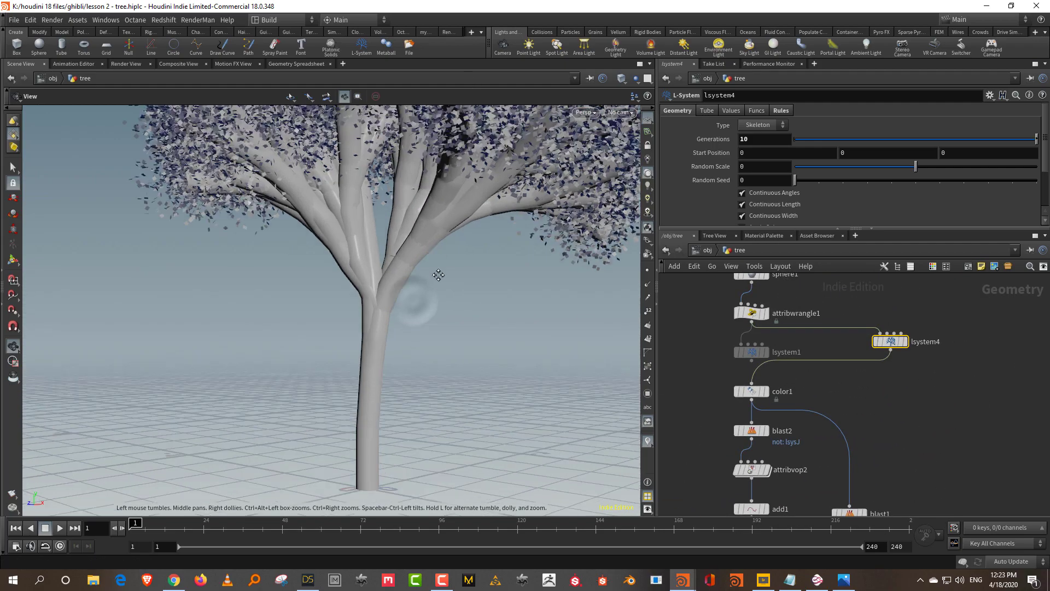
scroll(439, 275, "up", 3)
left_click_drag(783, 227, 778, 318)
left_click(773, 268)
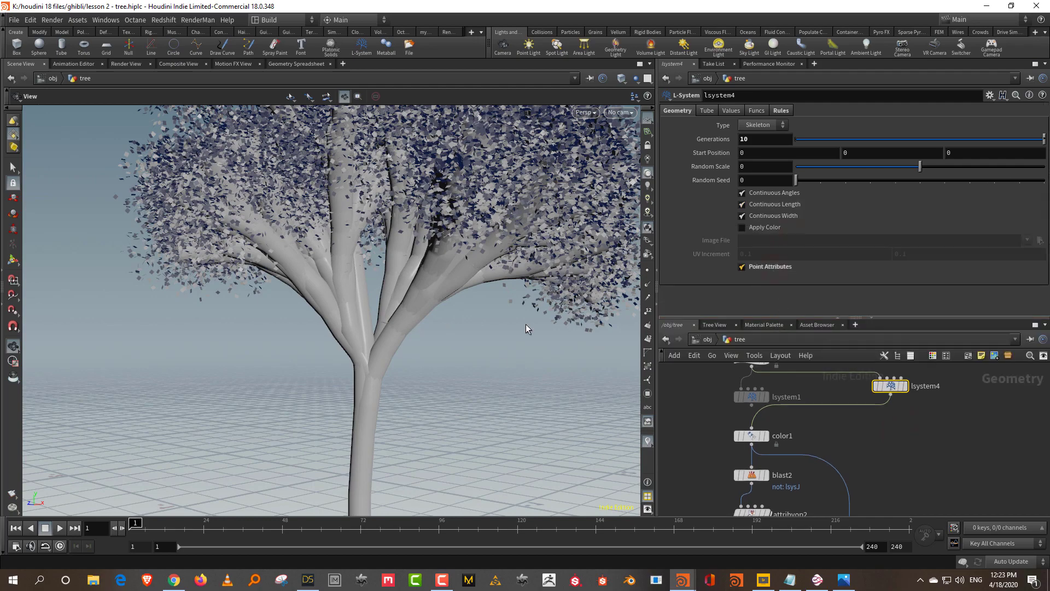
right_click_drag(463, 284, 352, 363)
left_click_drag(352, 364, 366, 284)
middle_click_drag(367, 285, 467, 270)
left_click_drag(467, 269, 547, 277)
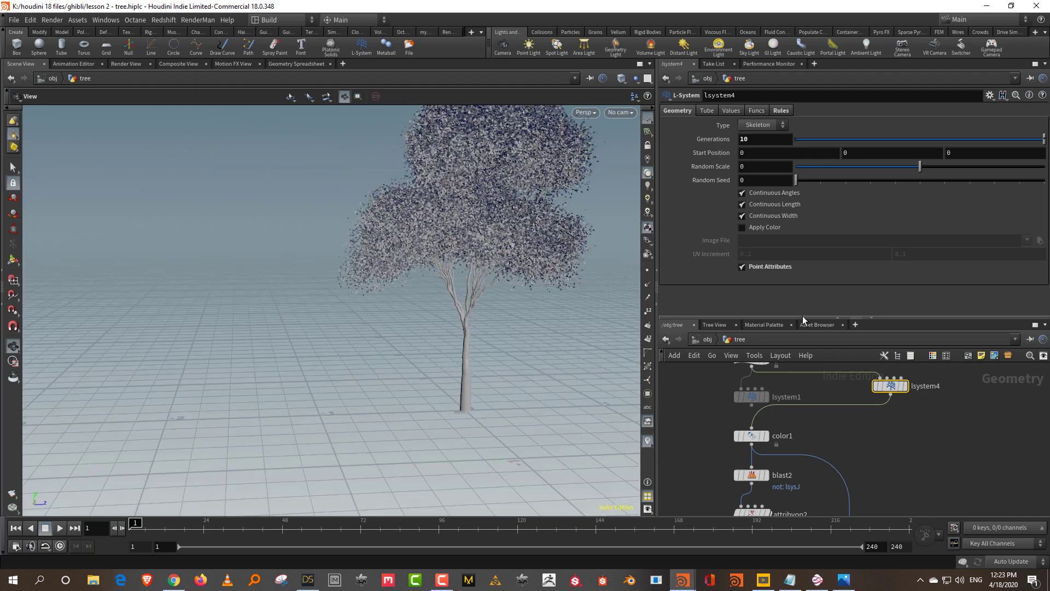
left_click_drag(802, 317, 818, 186)
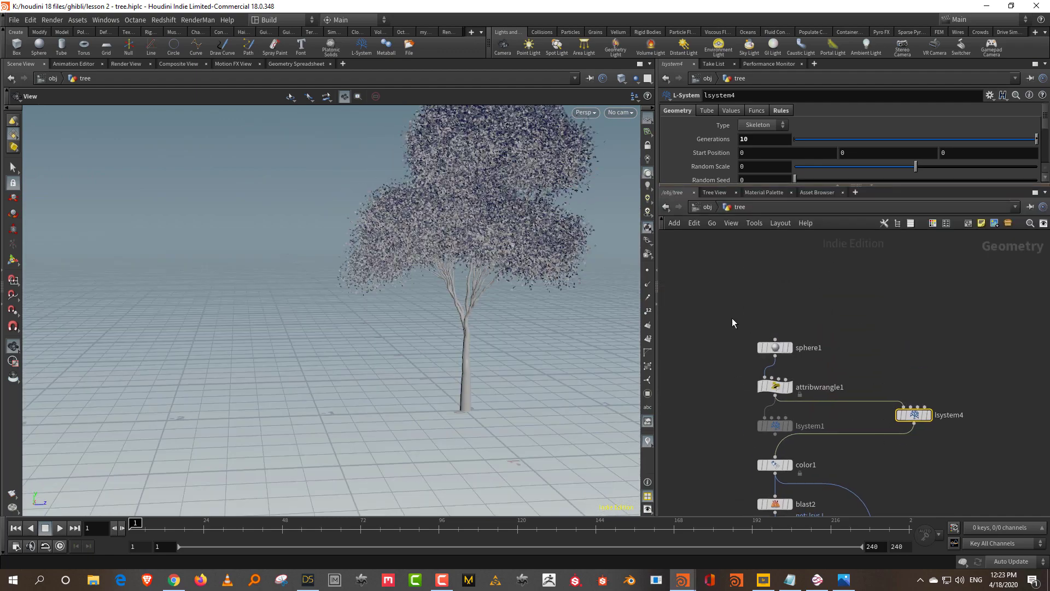
- Move the upper nodes up, place lsystem4 closer to the chain, and display its output on its own
left_click_drag(732, 319, 791, 430)
left_click_drag(774, 386, 768, 284)
left_click_drag(913, 422, 842, 412)
scroll(842, 411, "up", 3)
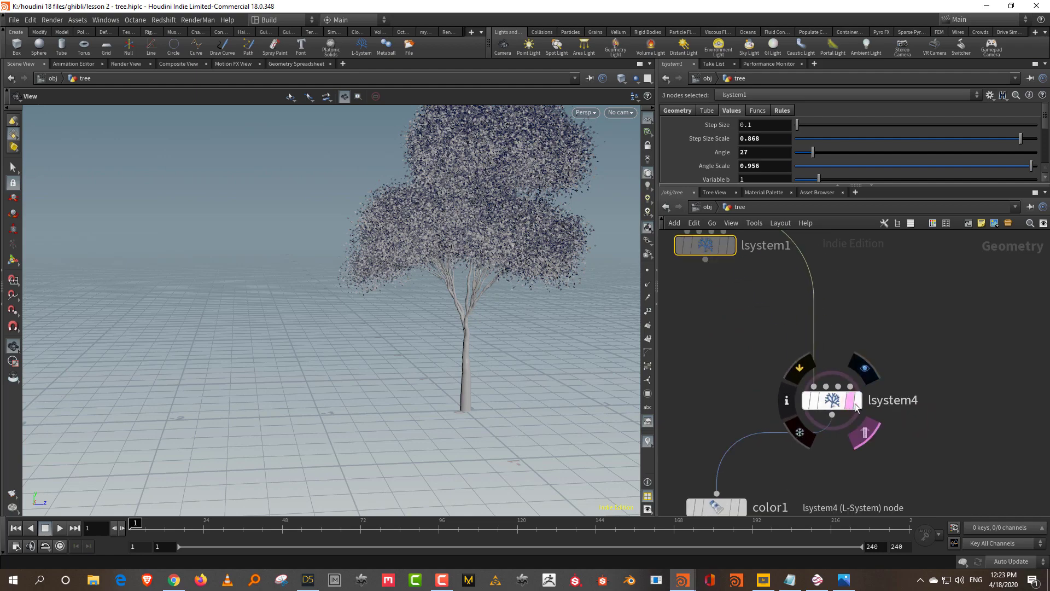
left_click(856, 399)
left_click_drag(463, 304, 389, 301)
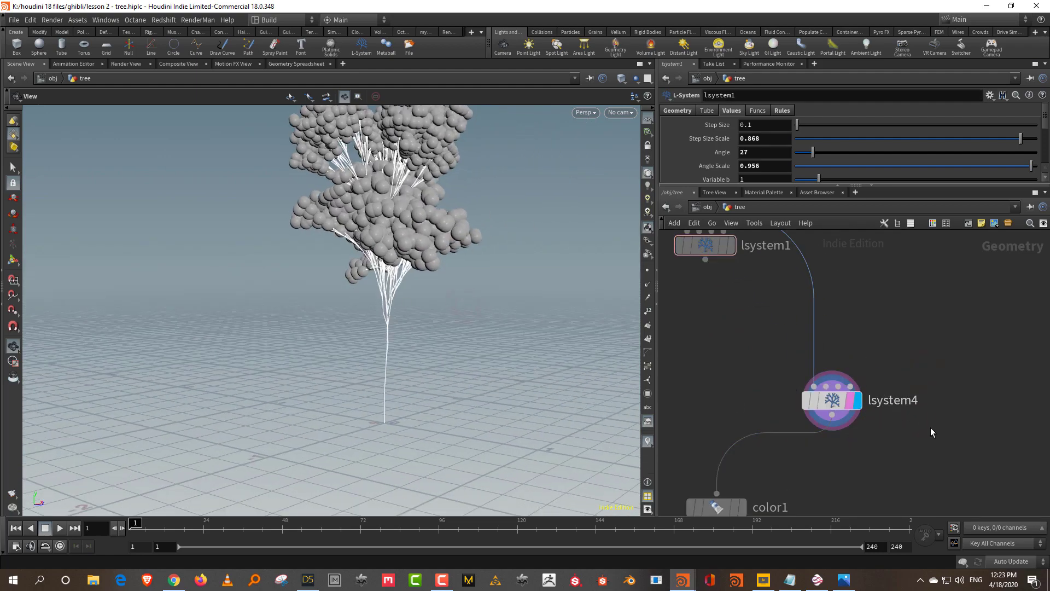
- Add an Edit node below lsystem4, connect lsystem4's output to its first input, and display it
middle_click_drag(951, 439, 970, 358)
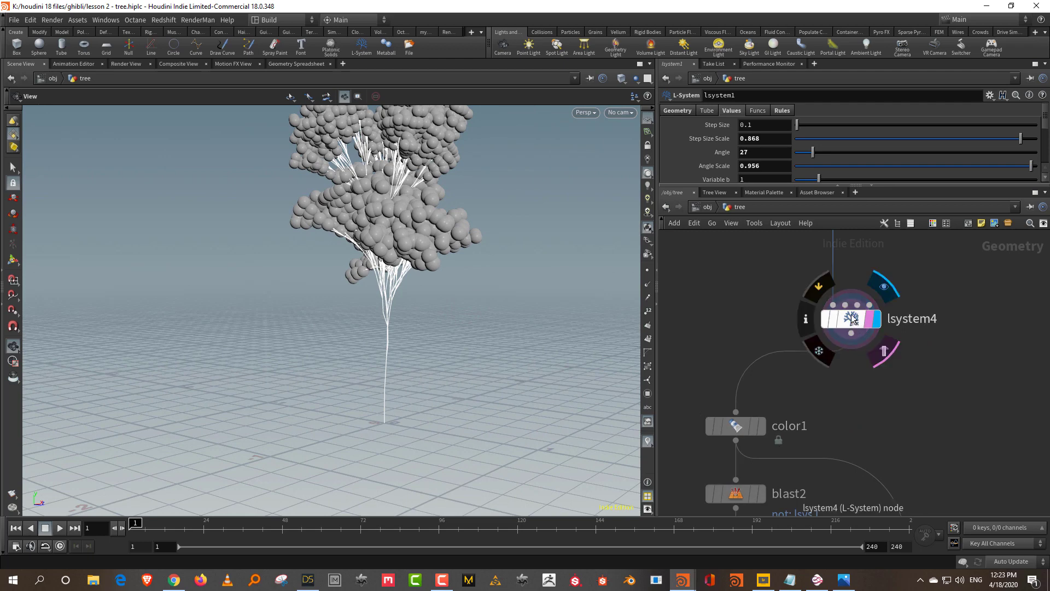
left_click_drag(852, 318, 852, 302)
left_click_drag(884, 350, 890, 368)
key("Tab")
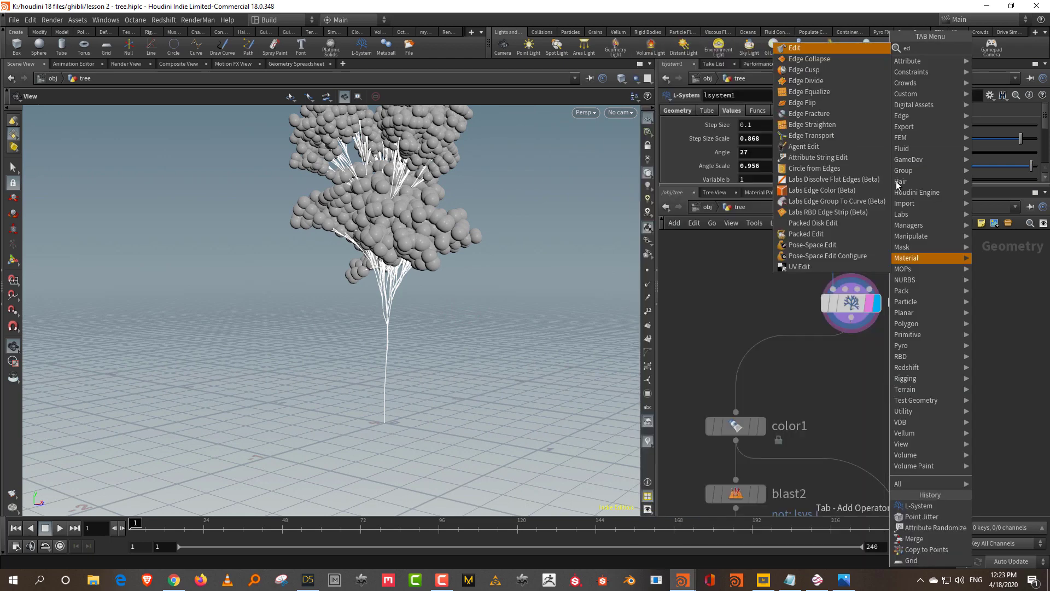
key("Return")
left_click(903, 372)
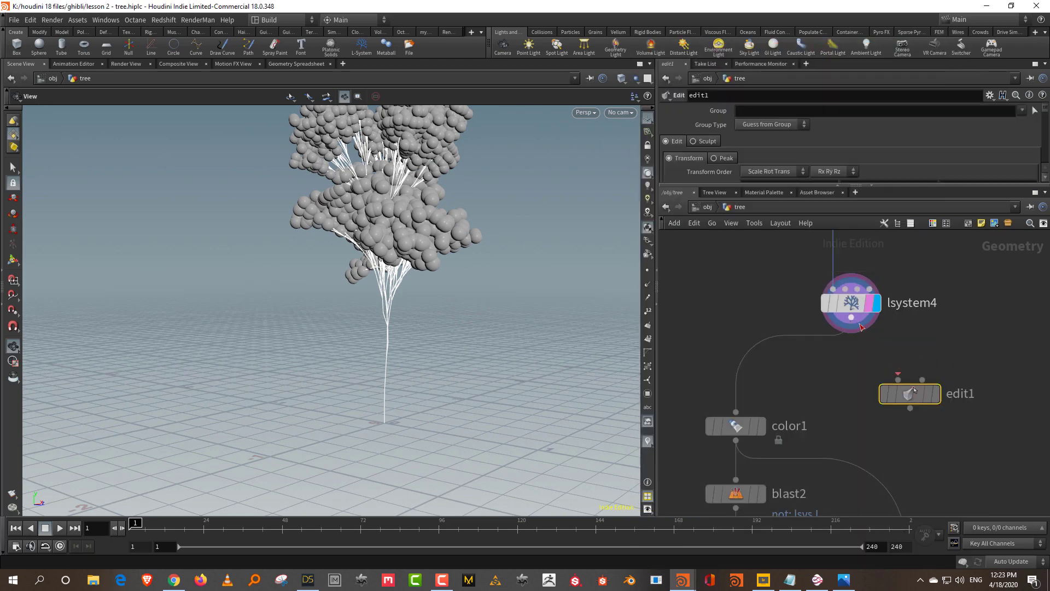
left_click_drag(860, 325, 898, 378)
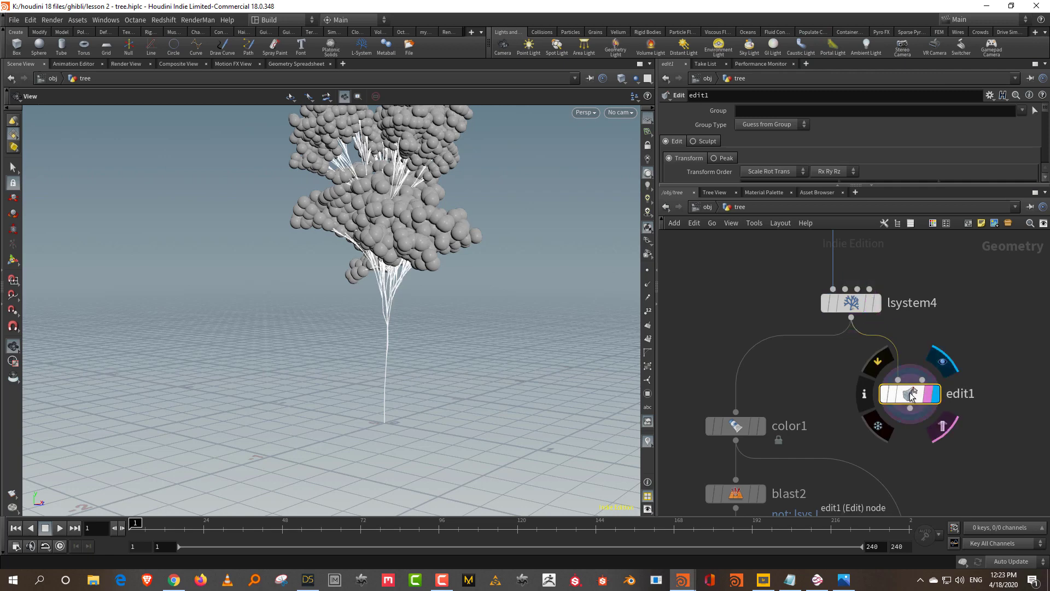
- Switch the viewport to wireframe and reduce sphere1's Uniform Scale to about 0.53
key("w")
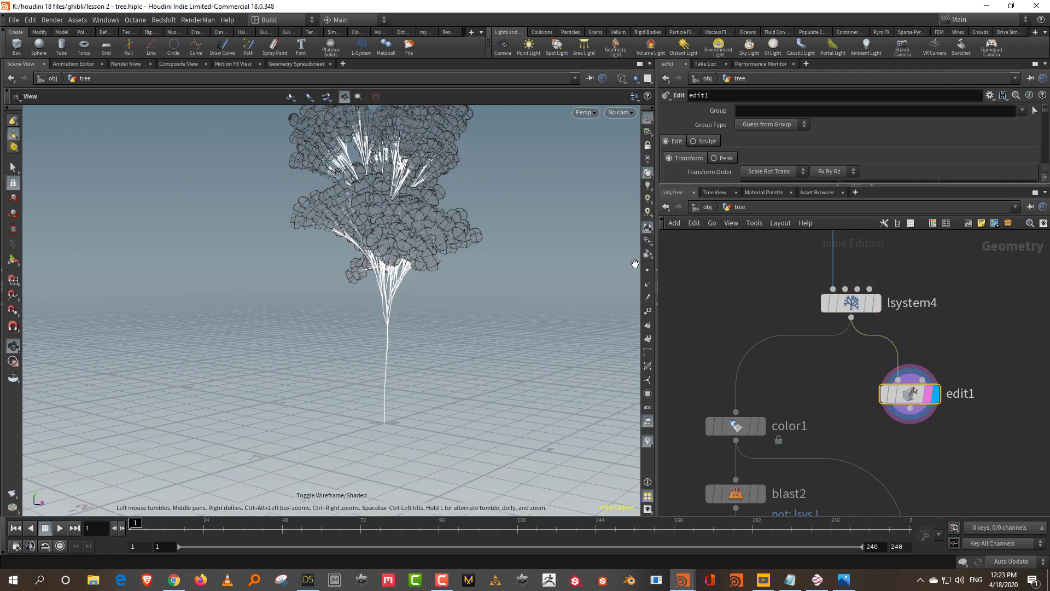
middle_click_drag(750, 278, 759, 437)
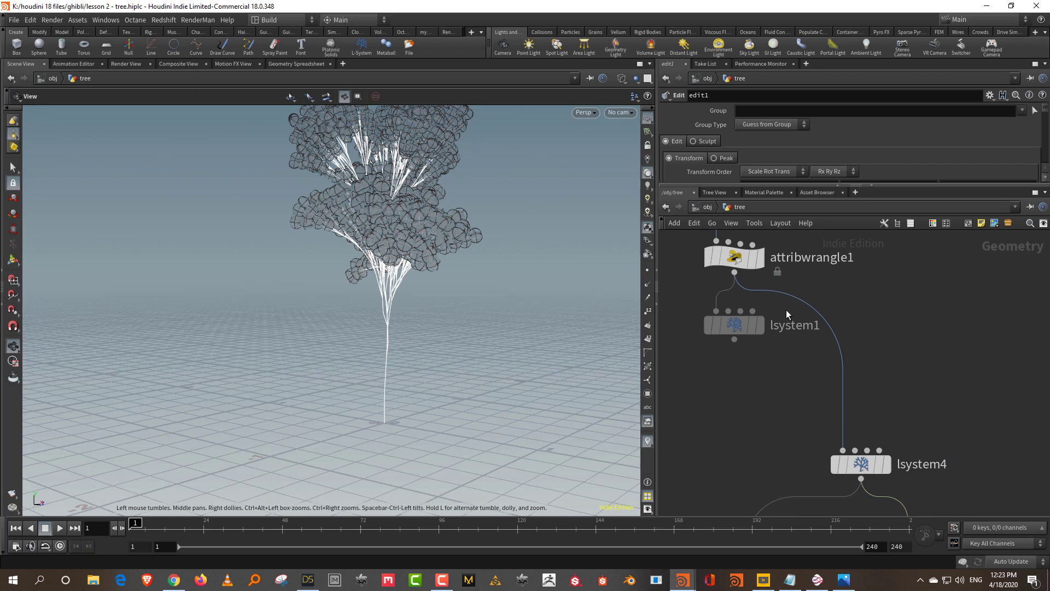
middle_click_drag(788, 315, 807, 457)
left_click_drag(832, 352, 688, 273)
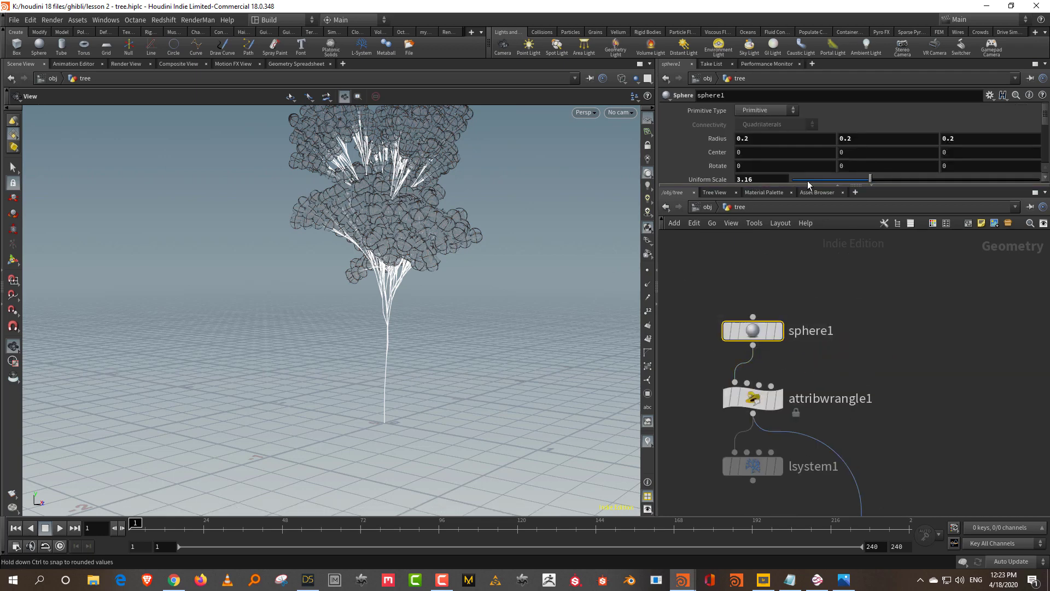
left_click_drag(809, 185, 807, 184)
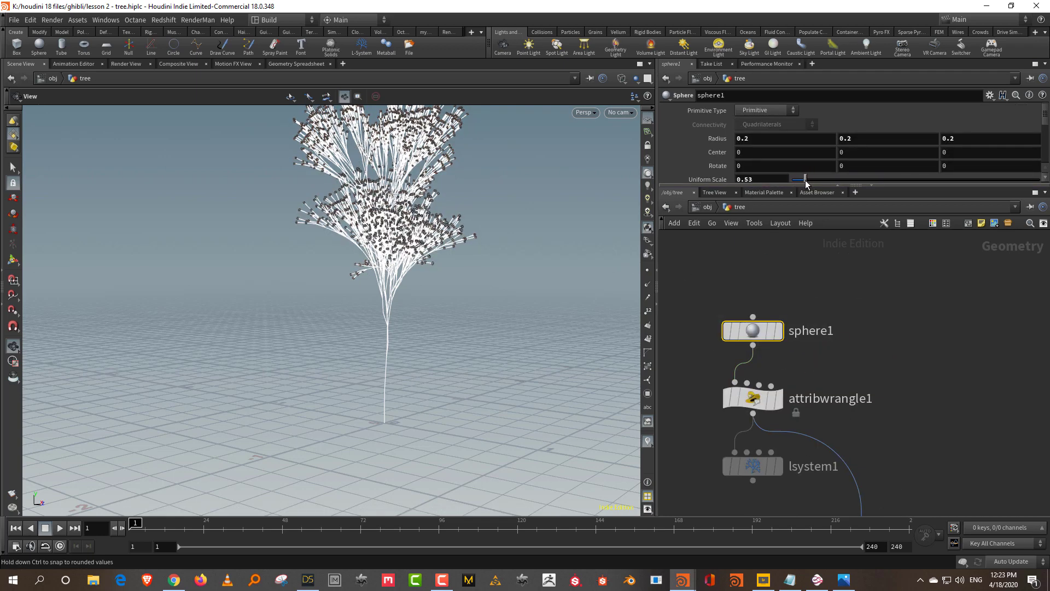
middle_click_drag(926, 412, 851, 209)
- Select edit1, activate its handle in the viewport, and turn on the display of points
left_click_drag(947, 446, 875, 495)
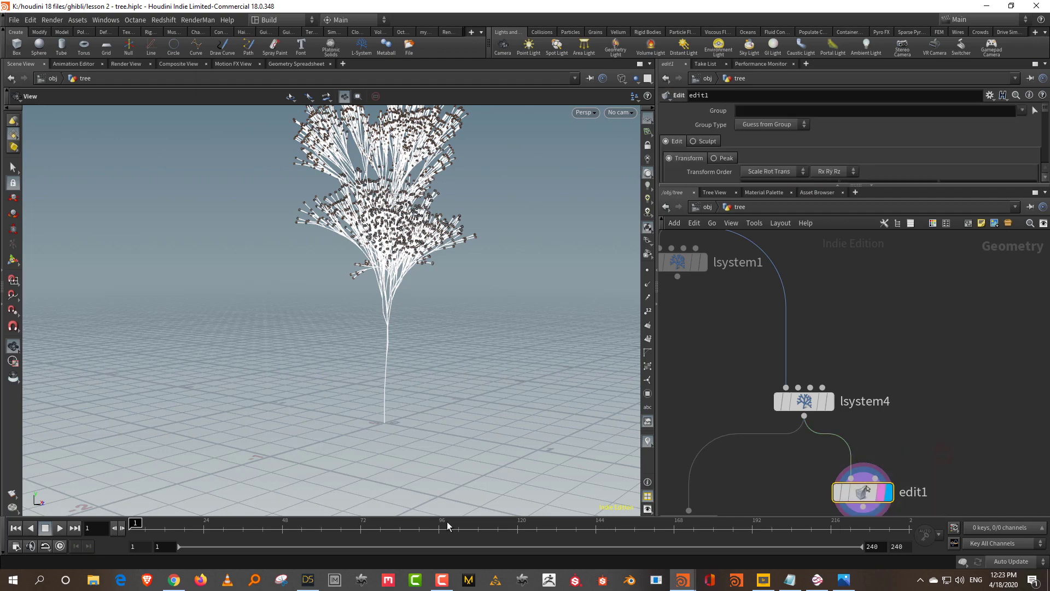
middle_click_drag(961, 467, 949, 392)
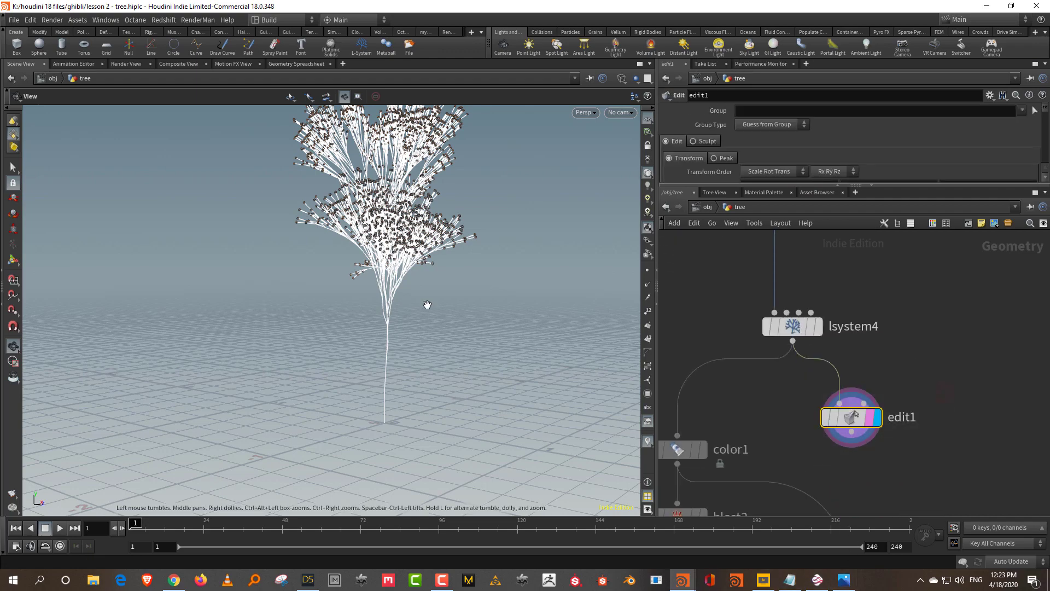
key("Return")
left_click(649, 271)
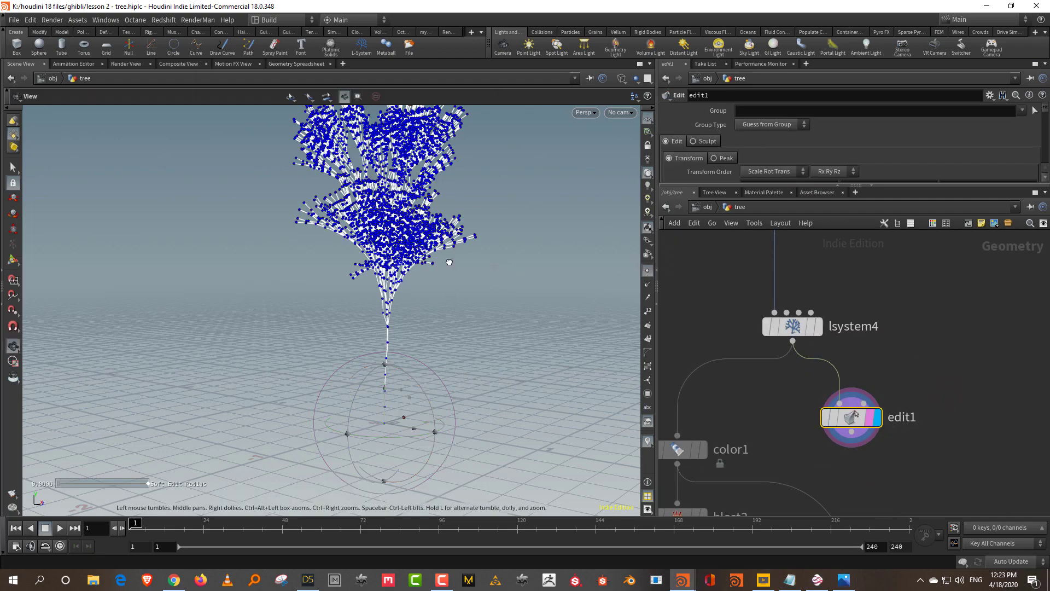
left_click_drag(449, 259, 275, 300, "alt")
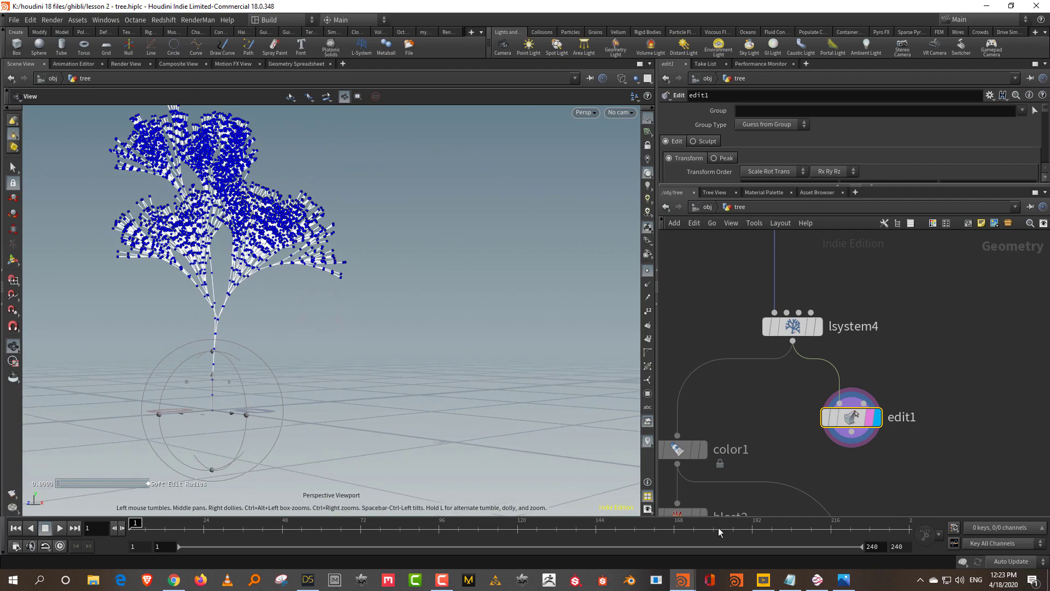
- View the reference painting of the tree in Photos, minimize it, and compare the shape with the model in Houdini
left_click(843, 581)
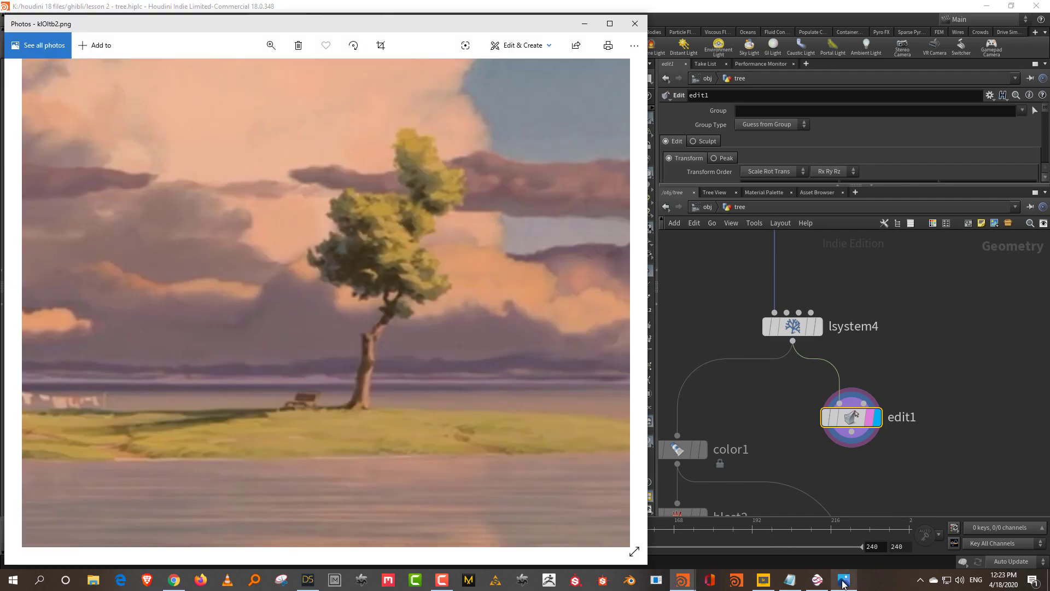
left_click(584, 23)
left_click_drag(385, 202, 250, 307, "alt")
left_click_drag(250, 306, 378, 382, "alt")
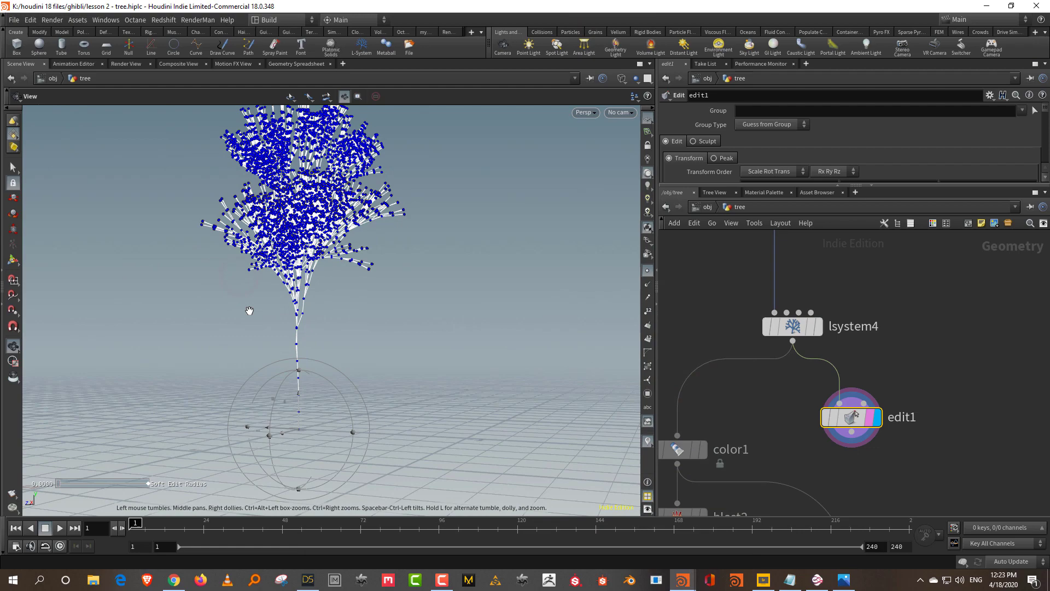
- Select the point partway up the trunk and activate the Move tool on it
key("s")
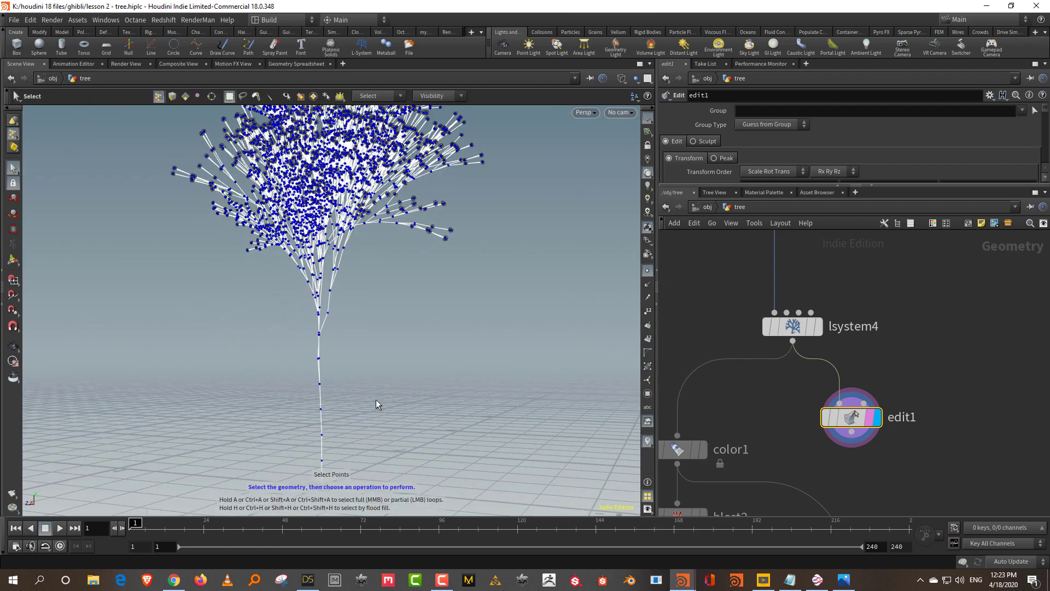
left_click(322, 383)
key("t")
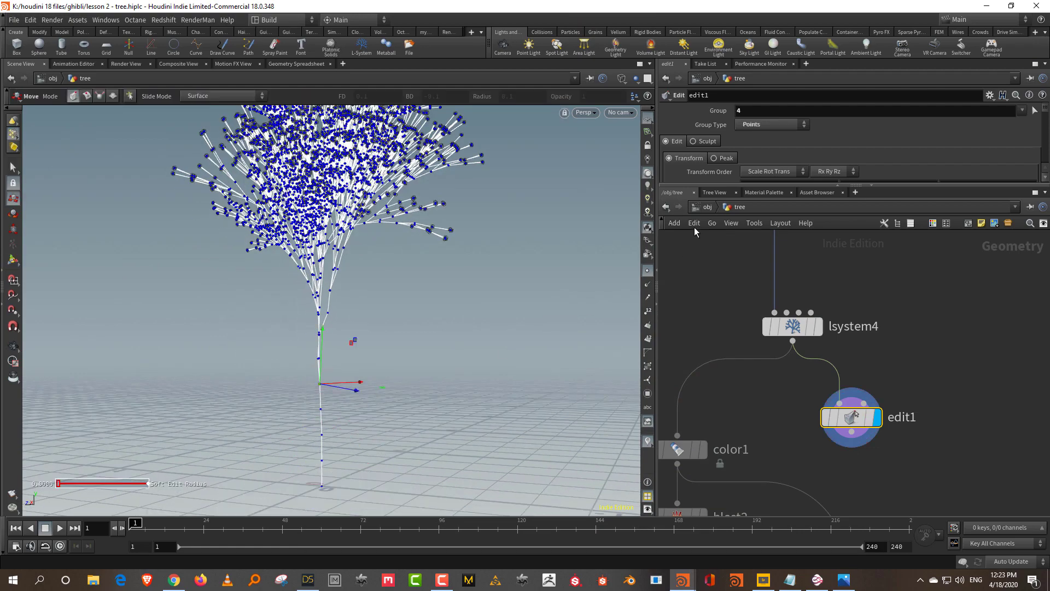
- Enlarge edit1's parameter area, set Soft Radius to 0.579, and set Distance Metric to Radius
left_click_drag(733, 185, 733, 355)
scroll(717, 261, "down", 5)
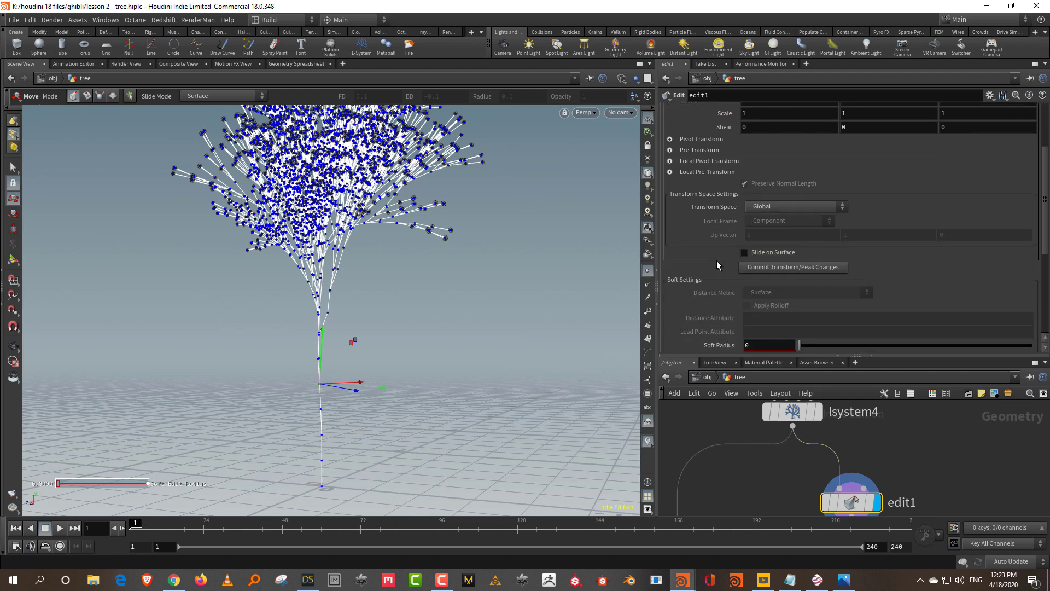
left_click_drag(809, 311, 836, 317)
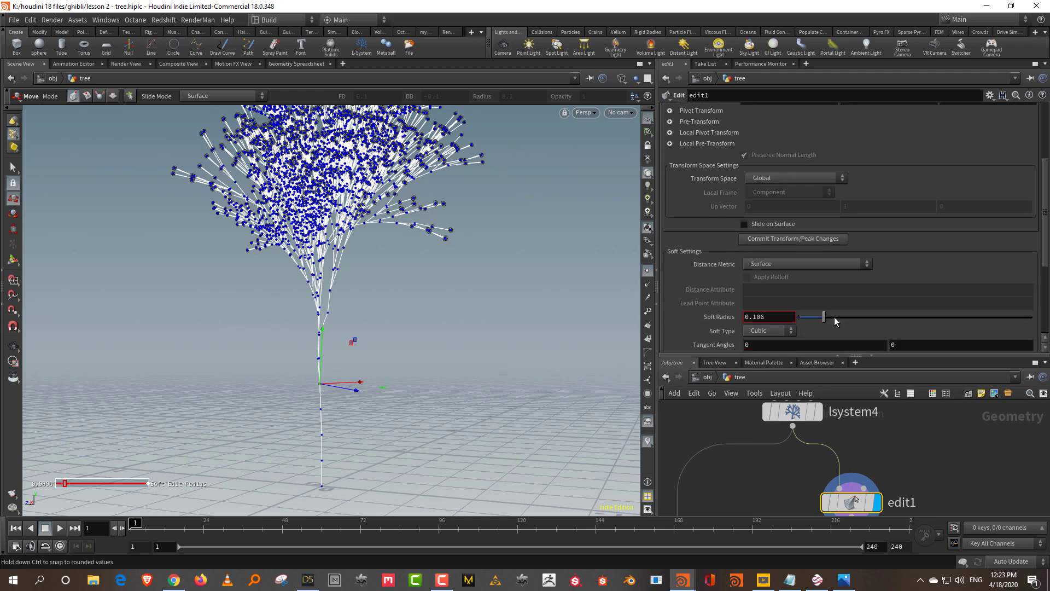
left_click(808, 265)
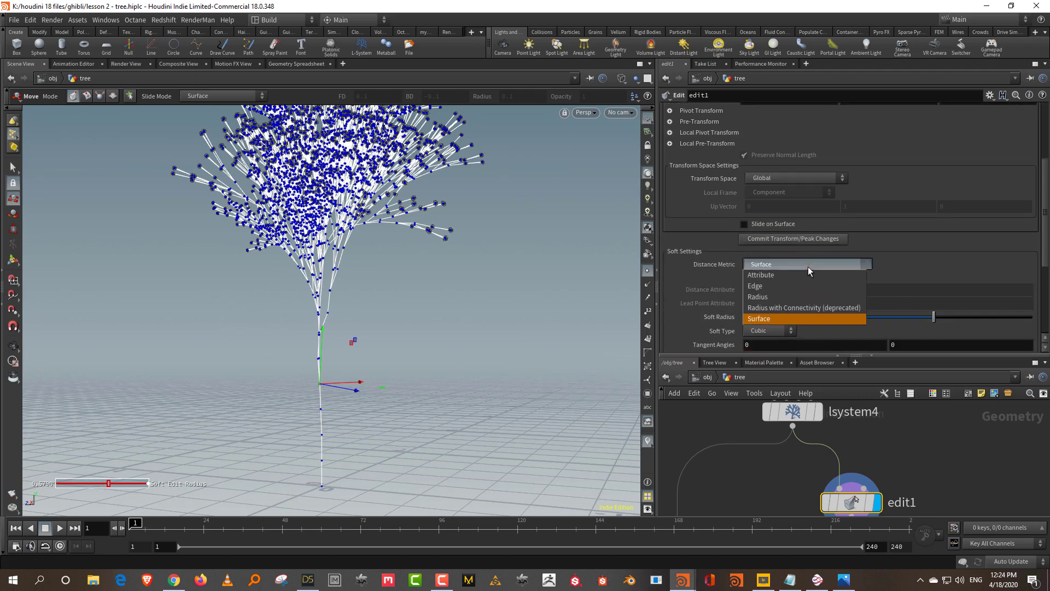
left_click(804, 299)
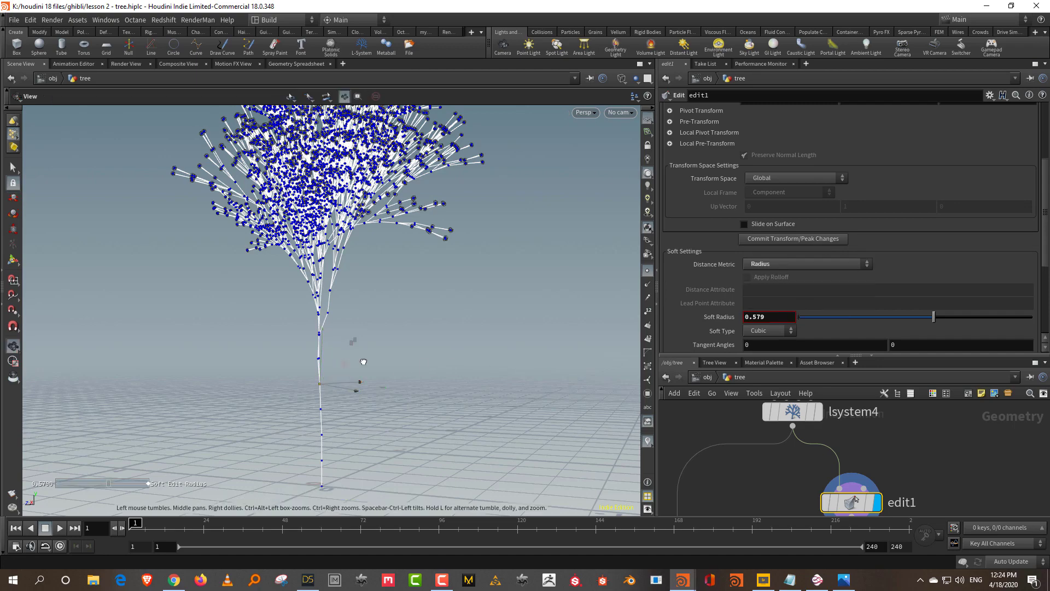
- Bend the trunk by moving its points with a Soft Radius of 0.268
left_click_drag(331, 378, 276, 402, "alt")
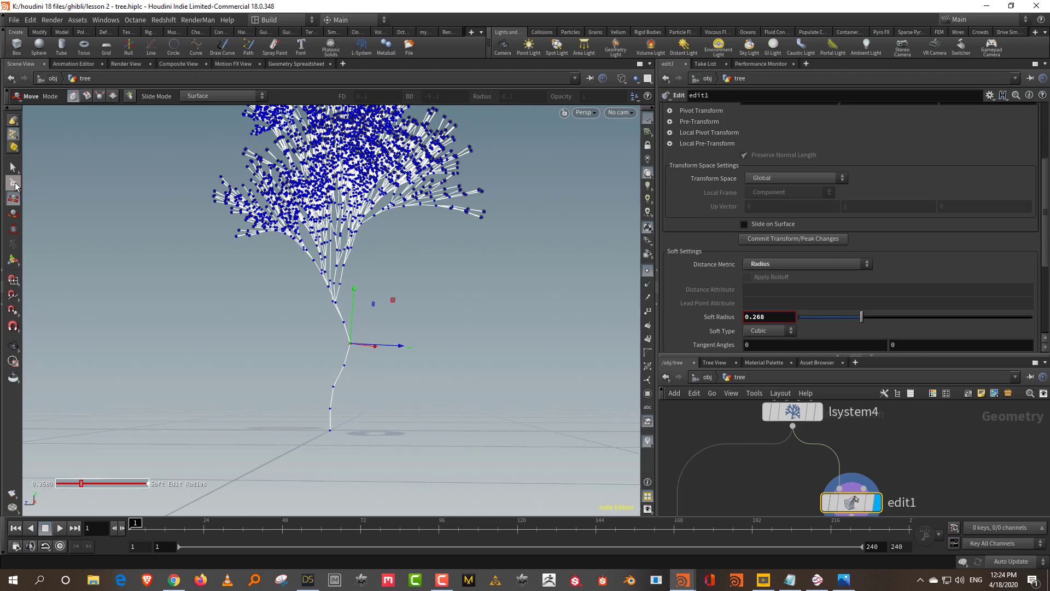
left_click(341, 409)
left_click_drag(332, 412, 394, 285)
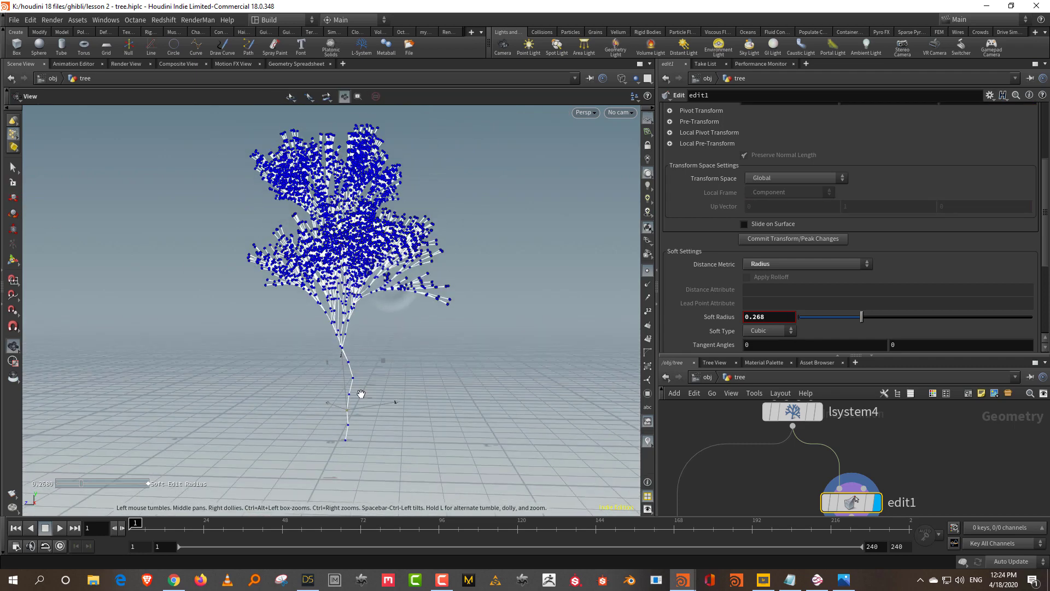
- Reshape the crown in perspective by moving its outer branch points with a Soft Radius of 0.595
left_click(425, 219)
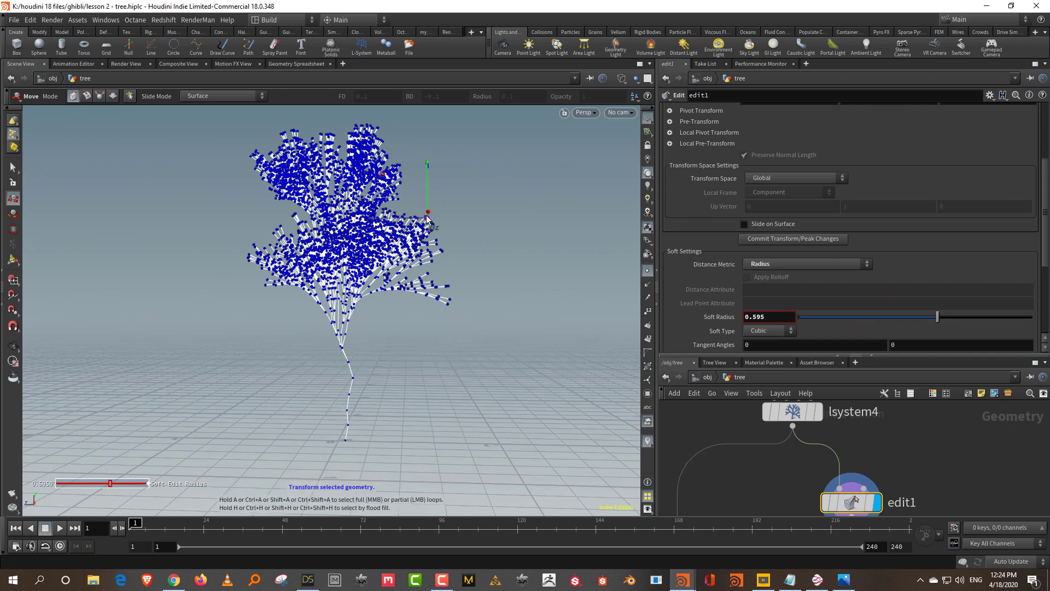
left_click_drag(427, 219, 493, 164)
key("t")
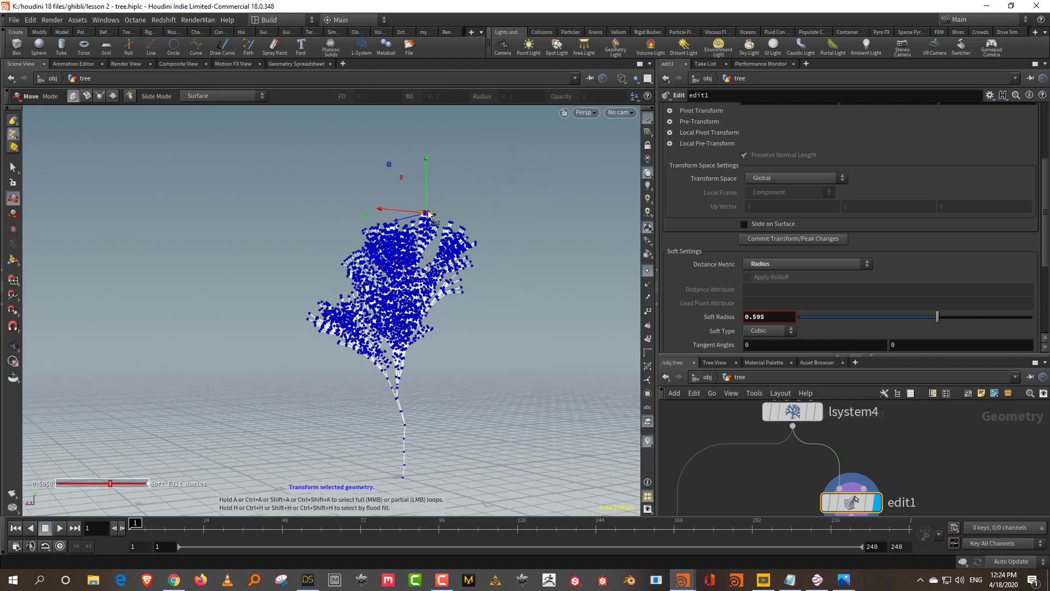
left_click_drag(427, 214, 422, 171)
left_click_drag(306, 293, 257, 290)
- Switch to the Front view and pull the outer points on the crown's upper left inward
key("space+3")
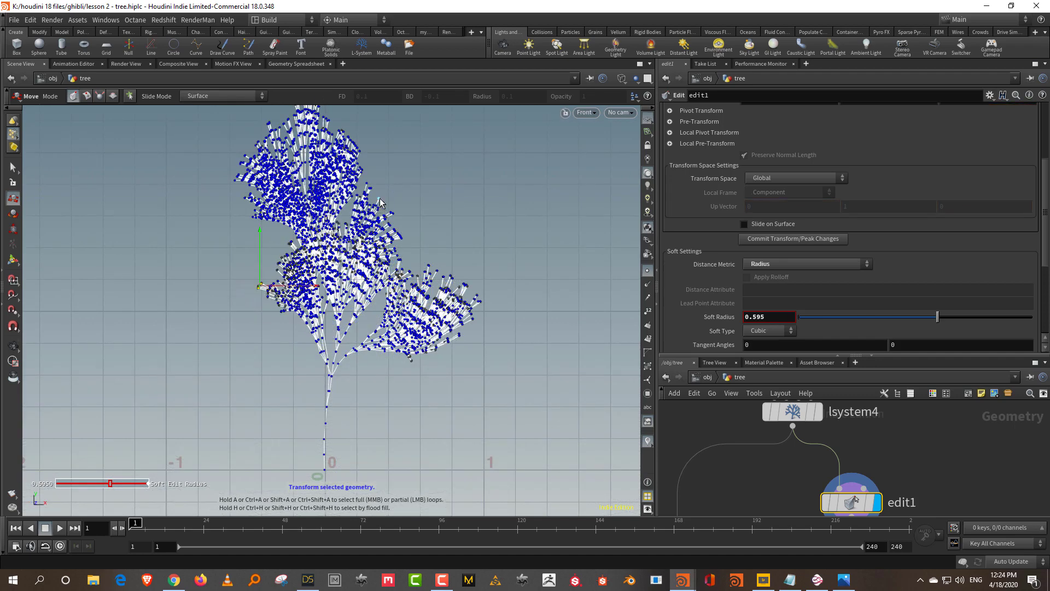
right_click_drag(399, 136, 299, 172, "alt")
middle_click_drag(298, 173, 302, 247, "alt")
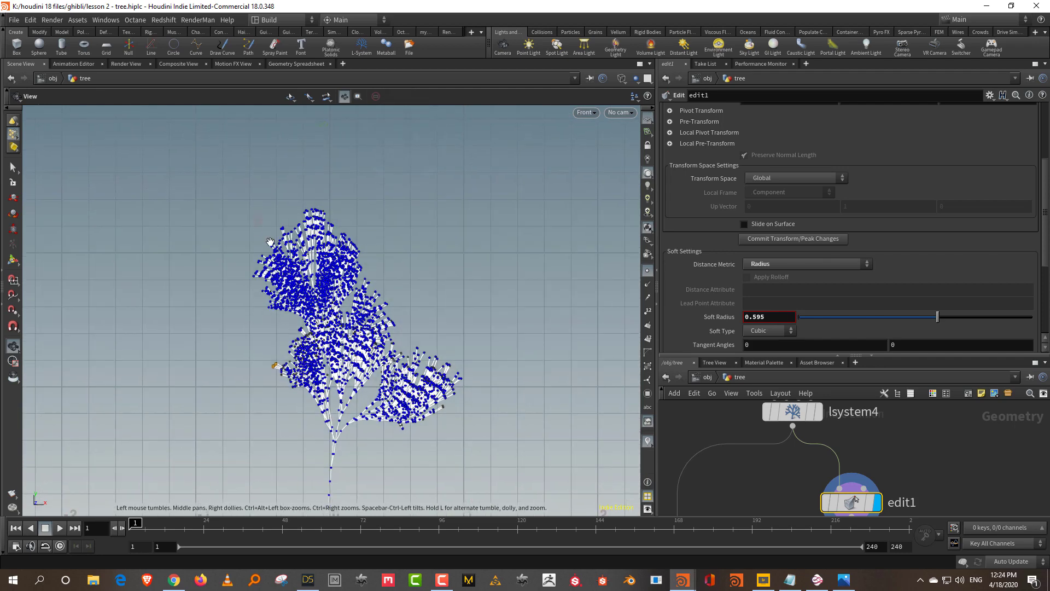
key("Return")
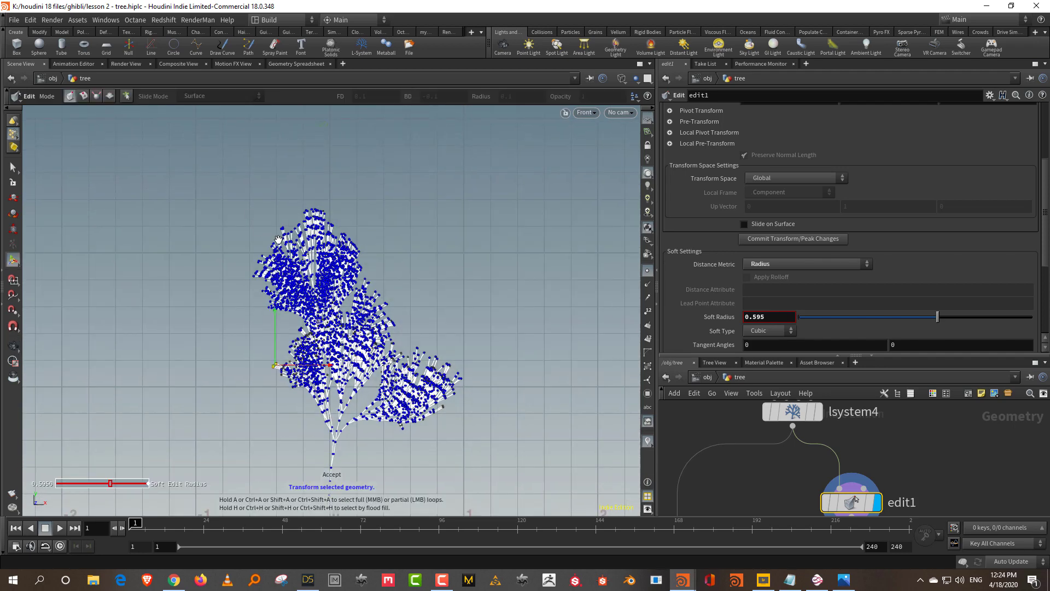
mouse_move(279, 219)
left_mouse_down()
mouse_move(284, 237)
mouse_move(291, 220)
left_mouse_up()
key("s")
left_click_drag(237, 255, 264, 277)
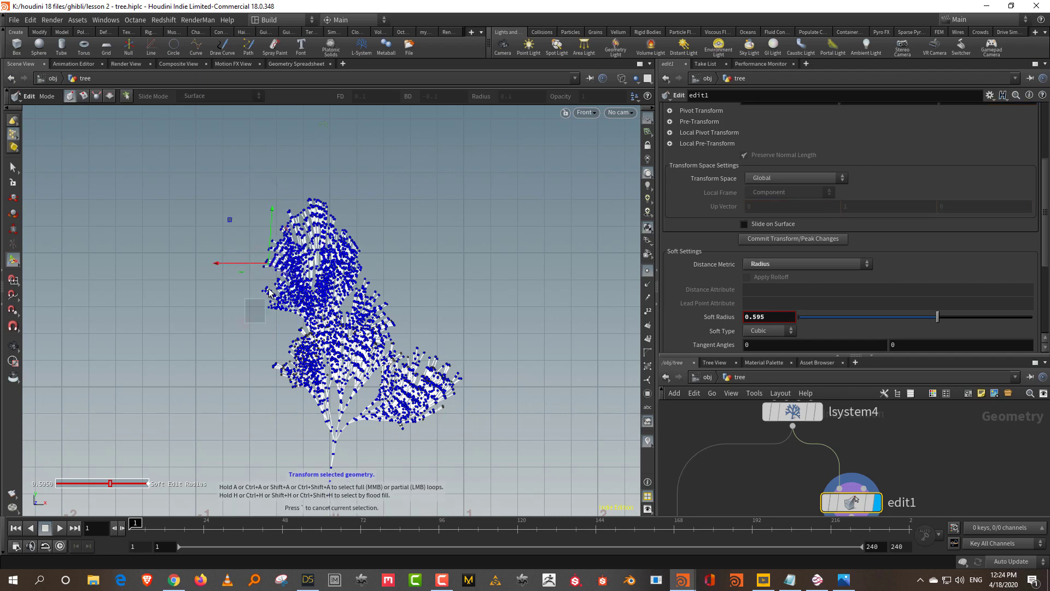
- Adjust the crown's left edge, middle right edge and lower-right branch by moving their outer points in the Front view
left_click(268, 298)
left_click_drag(271, 304, 277, 308)
left_click(380, 313)
left_click_drag(379, 312, 379, 303)
left_click(417, 352)
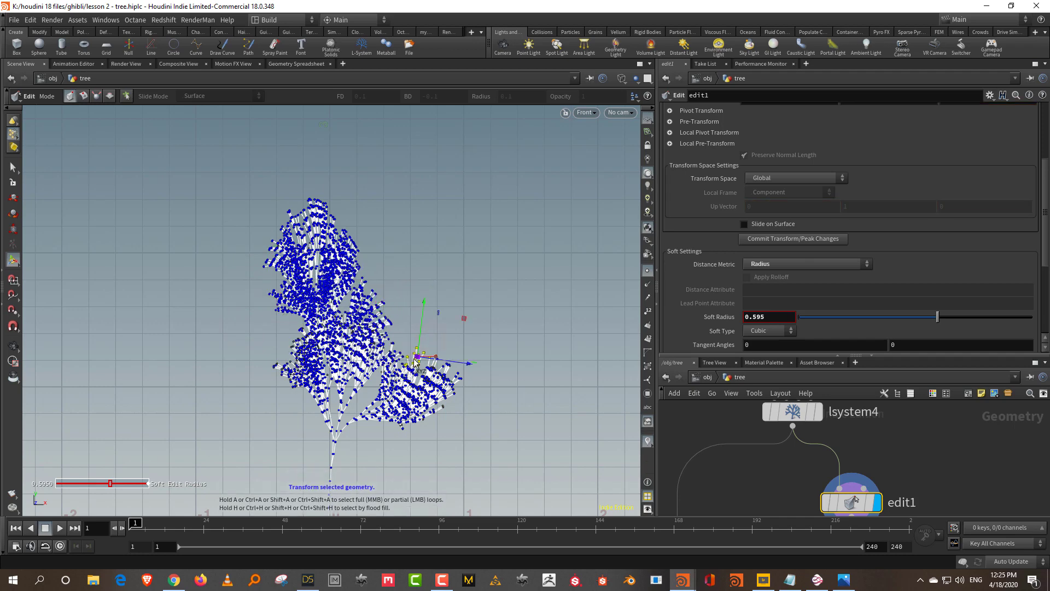
left_click_drag(416, 356, 410, 355)
left_click_drag(486, 372, 449, 374)
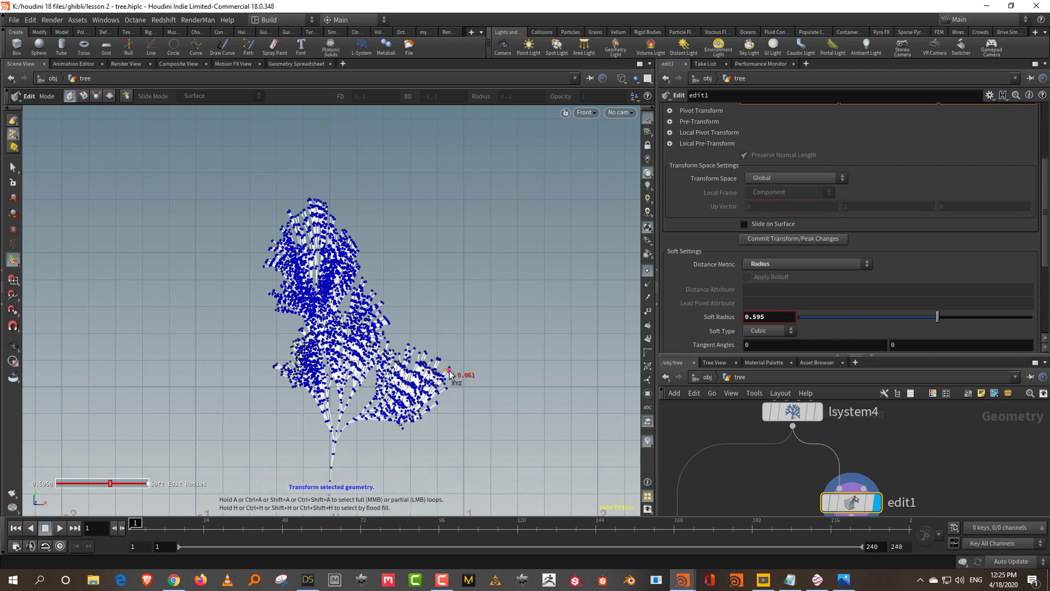
- Reshape the crown's top by moving its upper-left points to the right, and switch to the Right view
left_click_drag(283, 192, 306, 219)
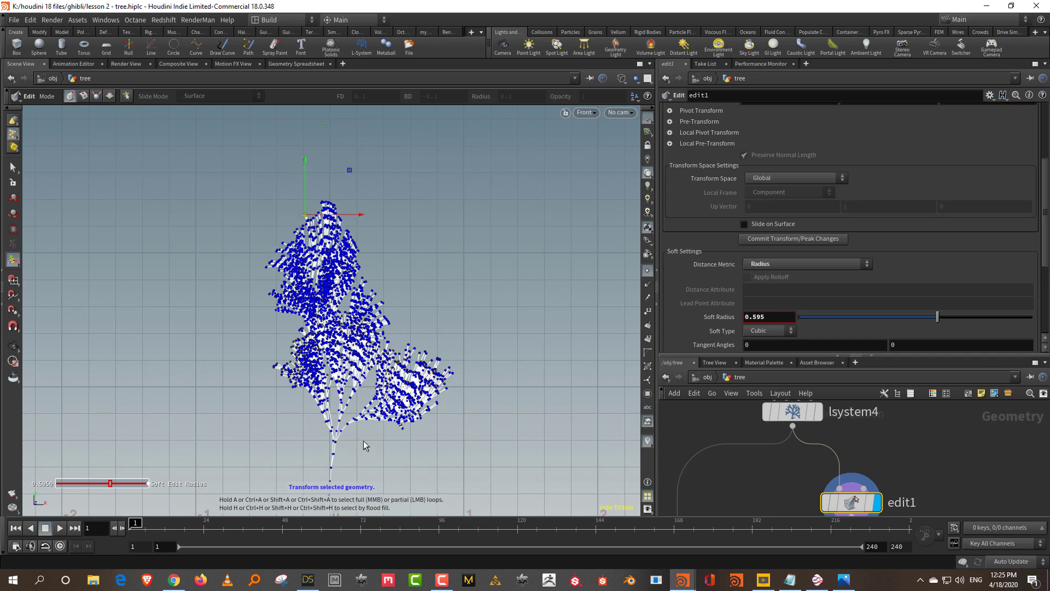
scroll(365, 439, "down", 1, "alt")
middle_click_drag(366, 438, 370, 386, "alt")
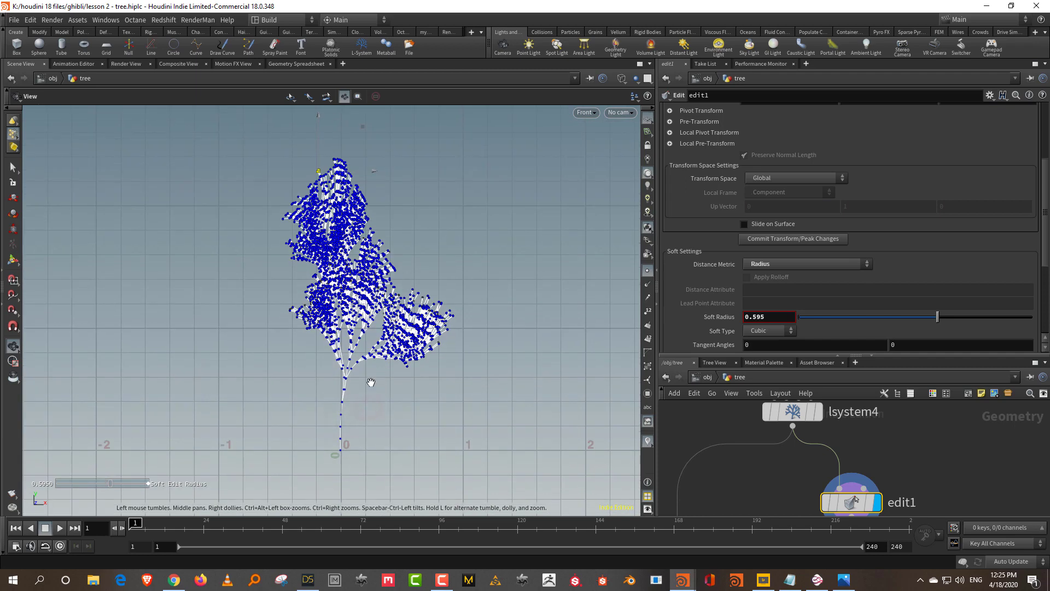
key("space+4")
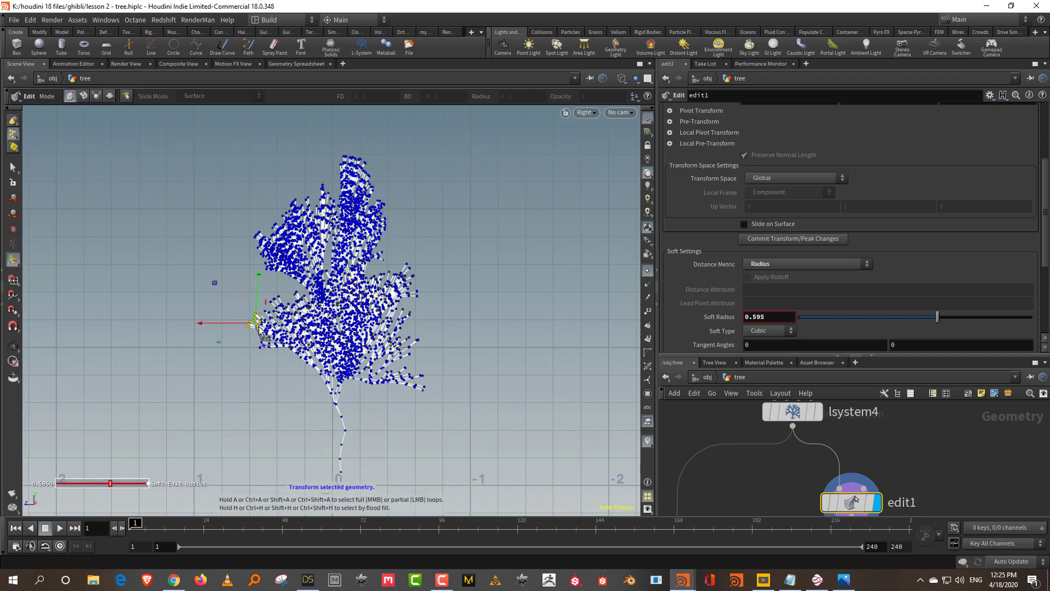
- Pull the selected outer points at the crown's lower-left edge inward in the Right view
left_click_drag(251, 323, 267, 322)
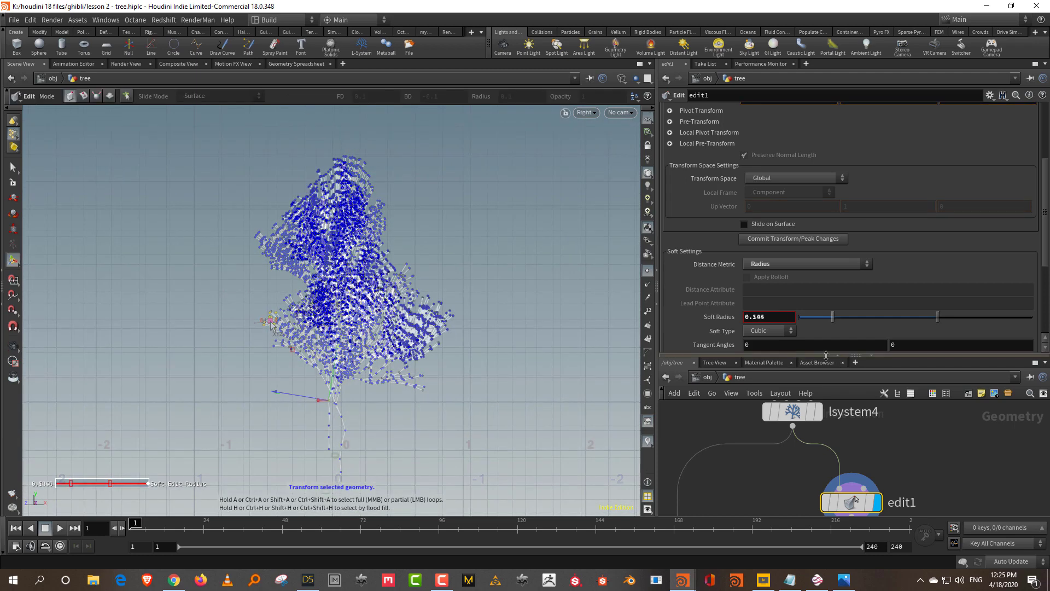
- Connect the edit1 output to the color1 input and display the merge1 result in perspective
left_click_drag(855, 355, 855, 206)
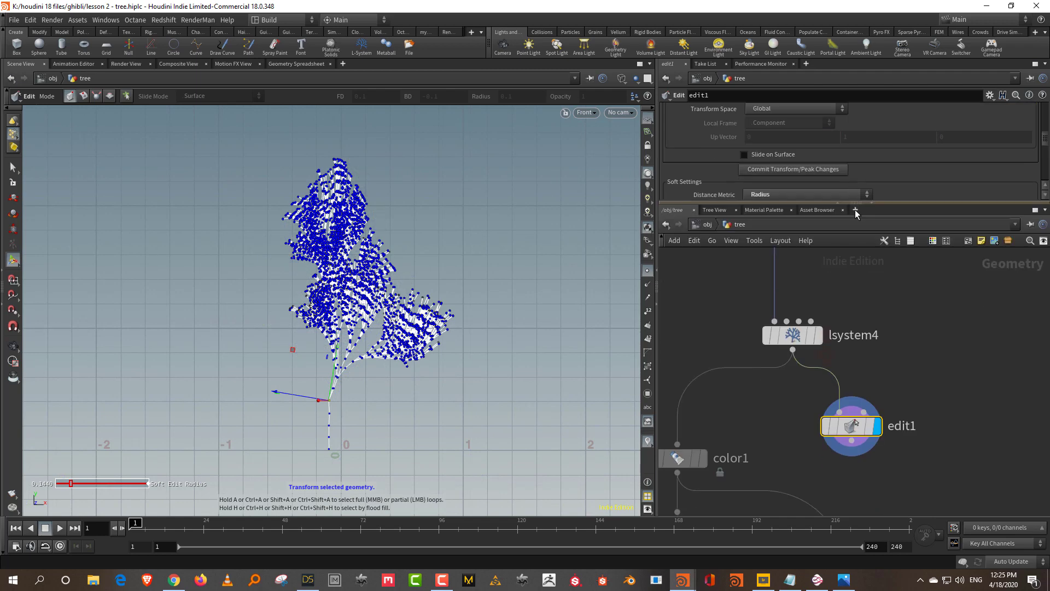
middle_click_drag(892, 381, 938, 286)
left_click(897, 345)
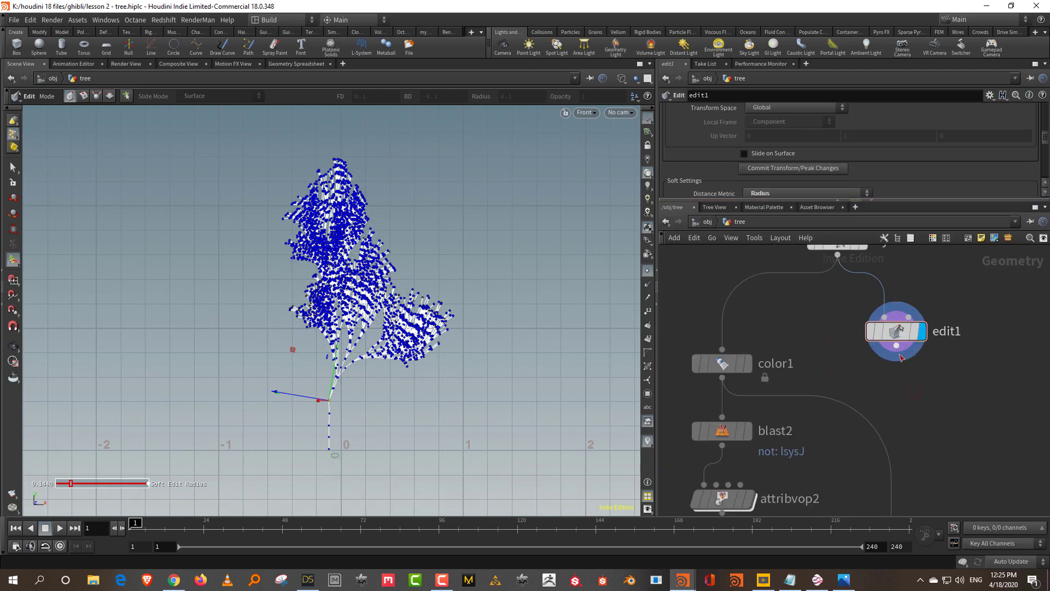
left_click(722, 349)
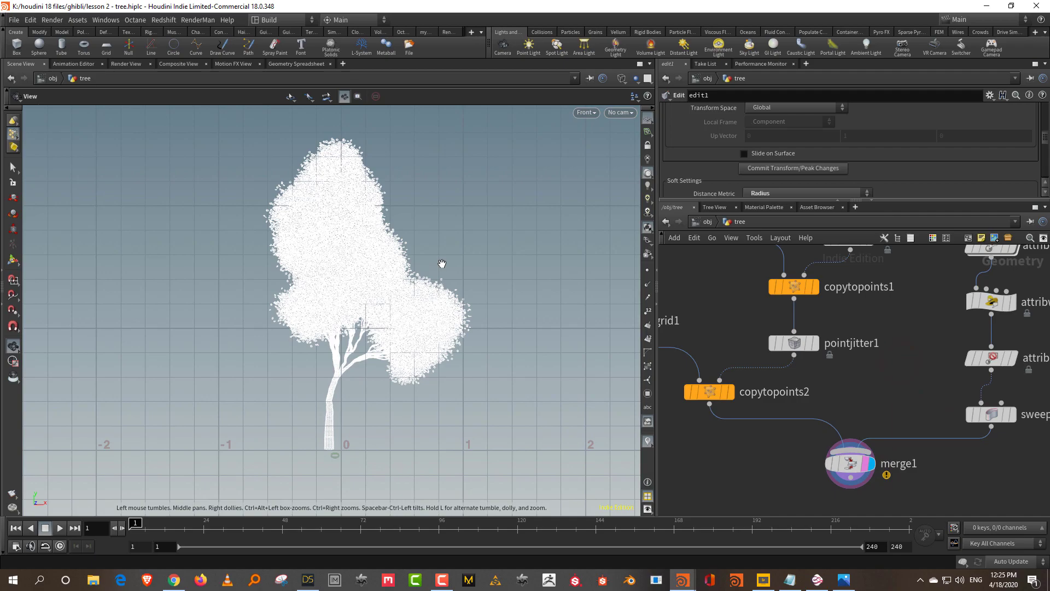
mouse_move(442, 263)
left_mouse_down()
mouse_move(481, 277)
mouse_move(406, 274)
mouse_move(438, 279)
mouse_move(403, 342)
mouse_move(457, 288)
mouse_move(371, 290)
mouse_move(399, 296)
left_mouse_up()
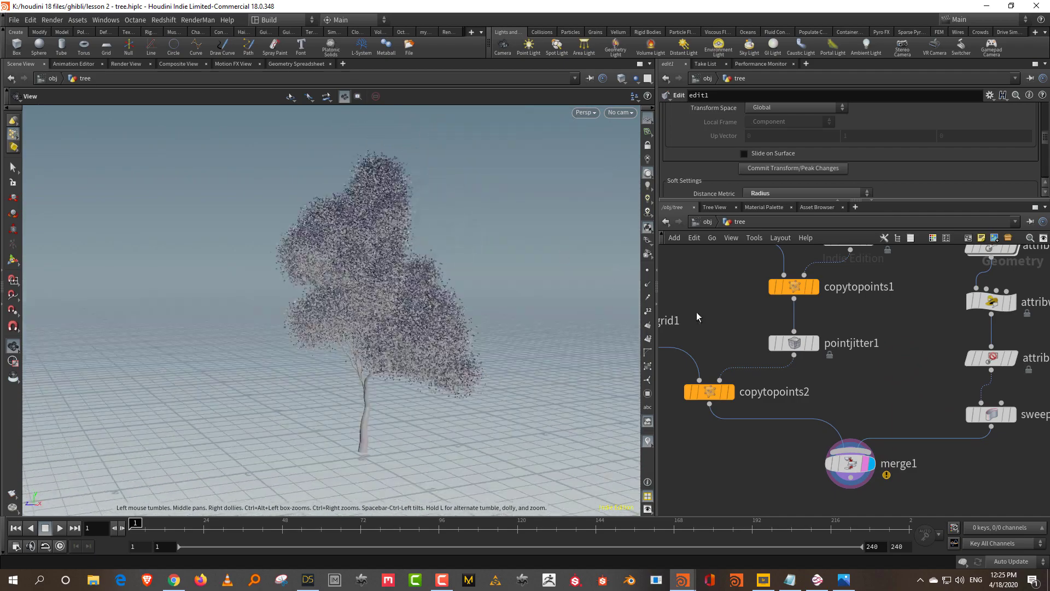
- Enlarge the leaves by setting the grid1 size to 0.022 by 0.022
middle_click_drag(753, 316, 826, 355)
left_click(700, 360)
scroll(799, 182, "down", 1)
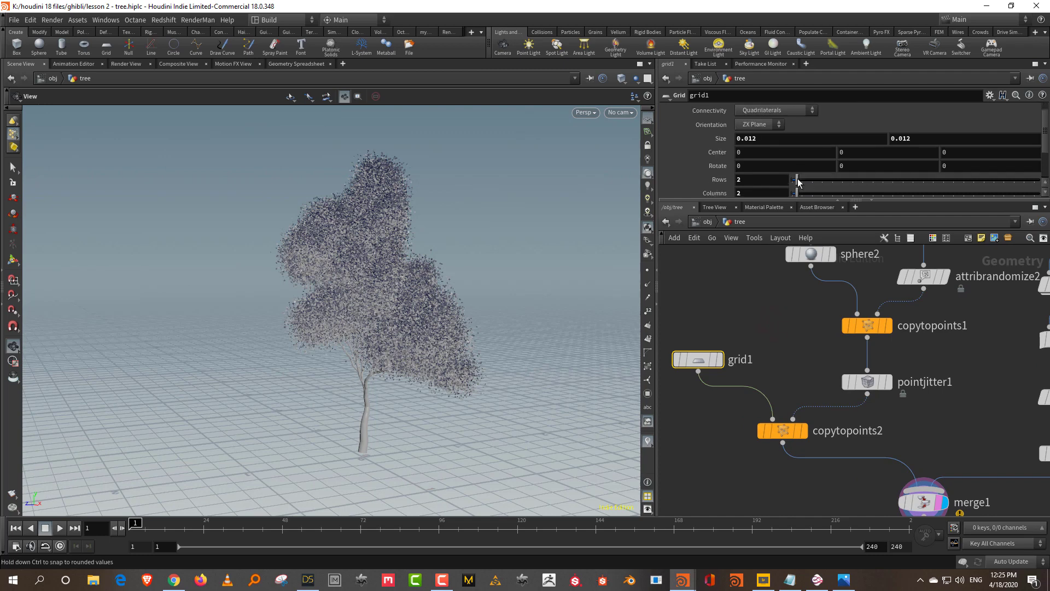
middle_click(719, 139)
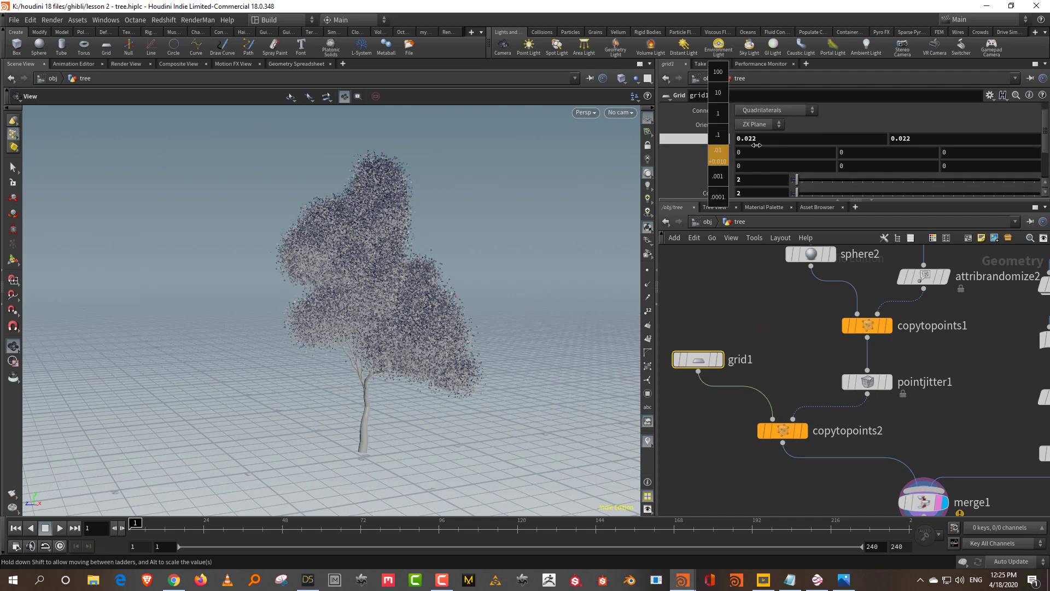
middle_click_drag(757, 145, 735, 145)
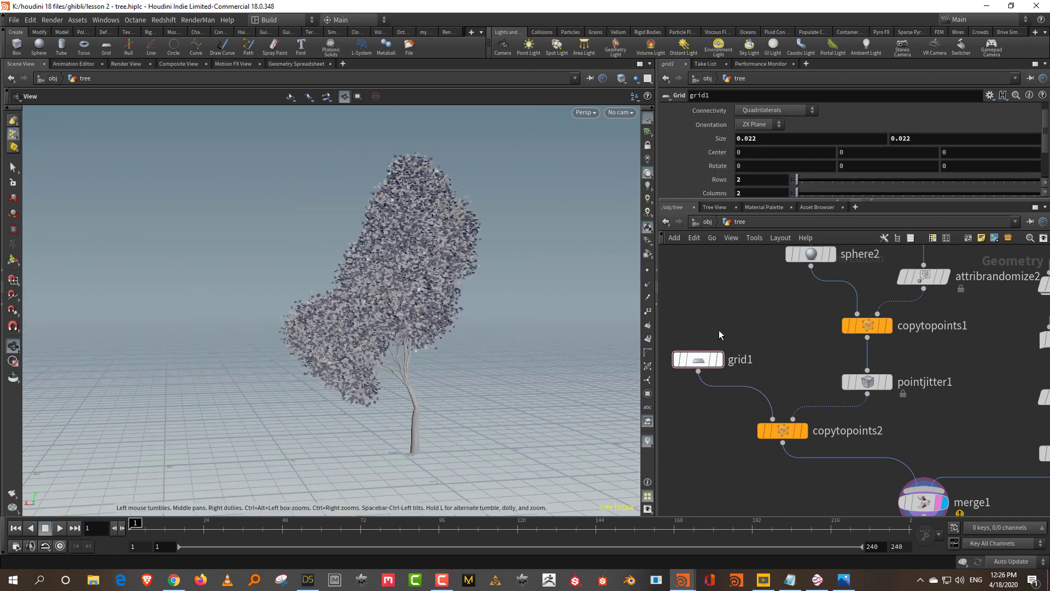
- Thicken the trunk and branches by setting the sweep1 radius to 0.068
middle_click_drag(778, 288, 748, 391)
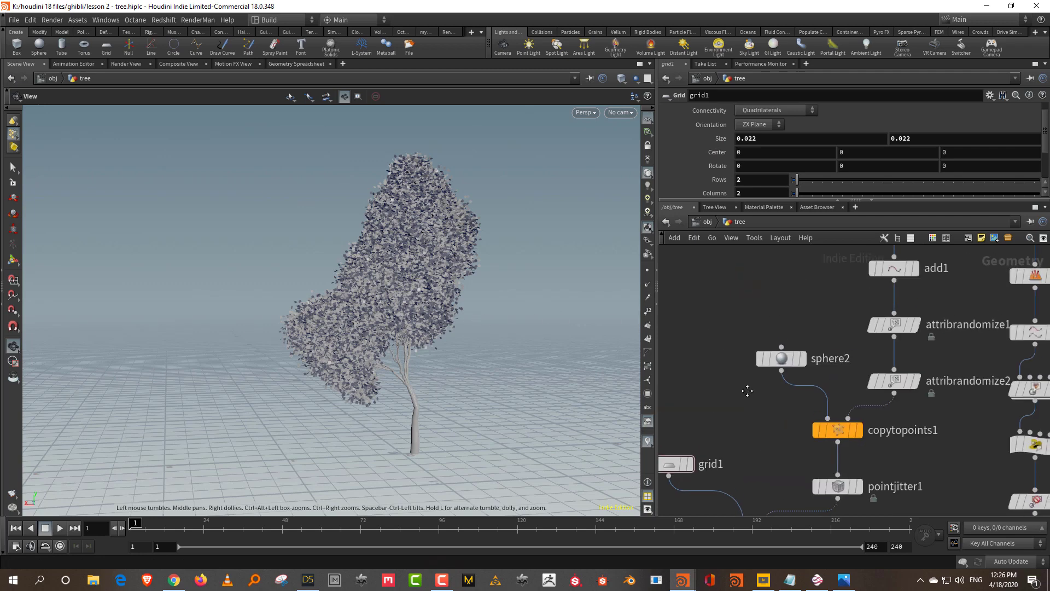
scroll(746, 391, "down", 2)
middle_click_drag(897, 444, 862, 350)
scroll(938, 432, "up", 2)
left_click_drag(990, 390, 912, 433)
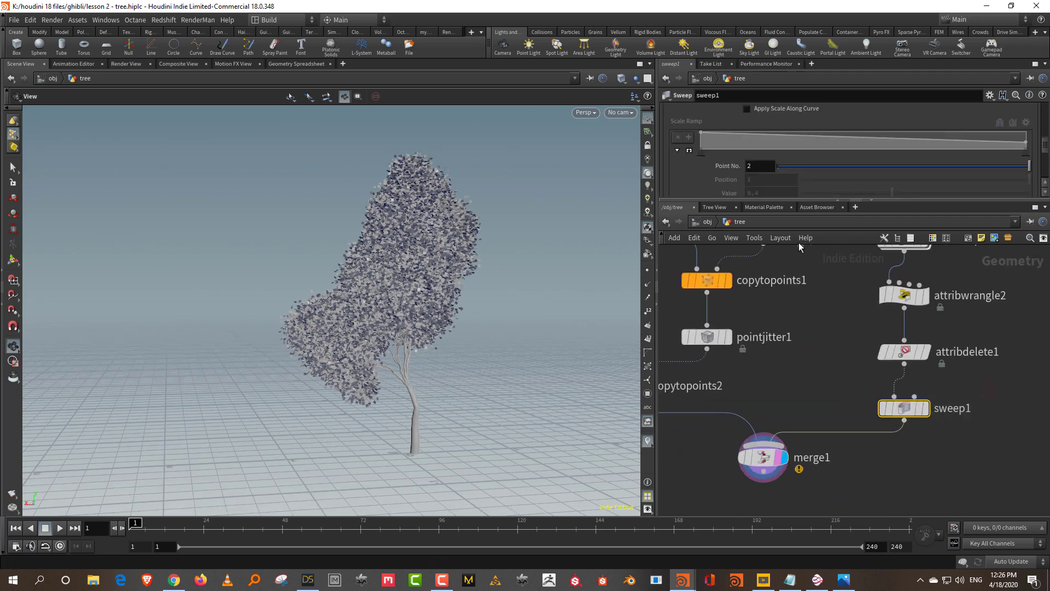
left_click_drag(793, 201, 793, 335)
scroll(856, 143, "up", 5)
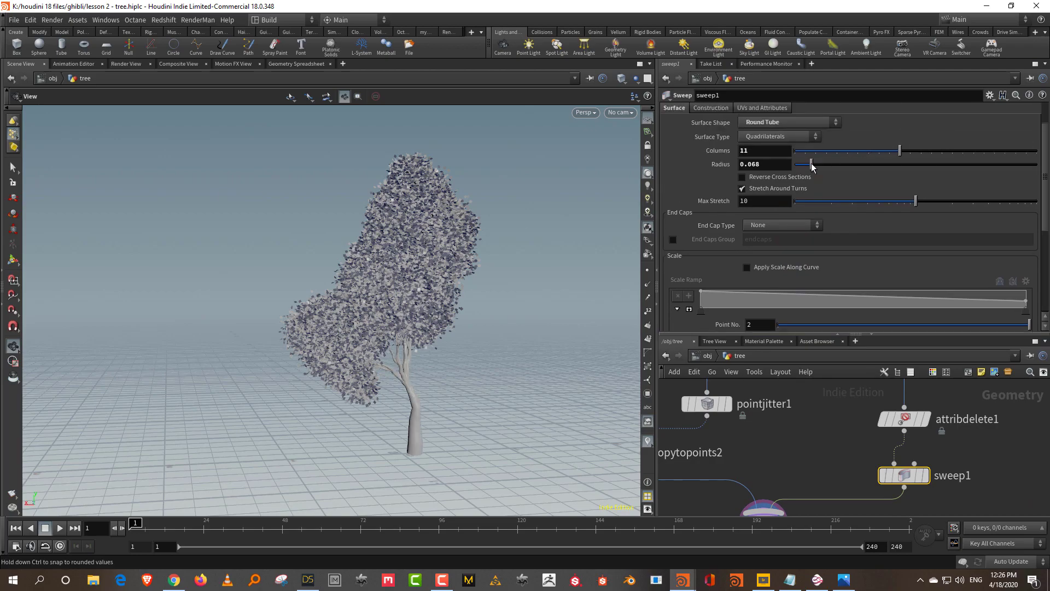
scroll(492, 350, "up", 3)
left_click_drag(492, 350, 317, 213)
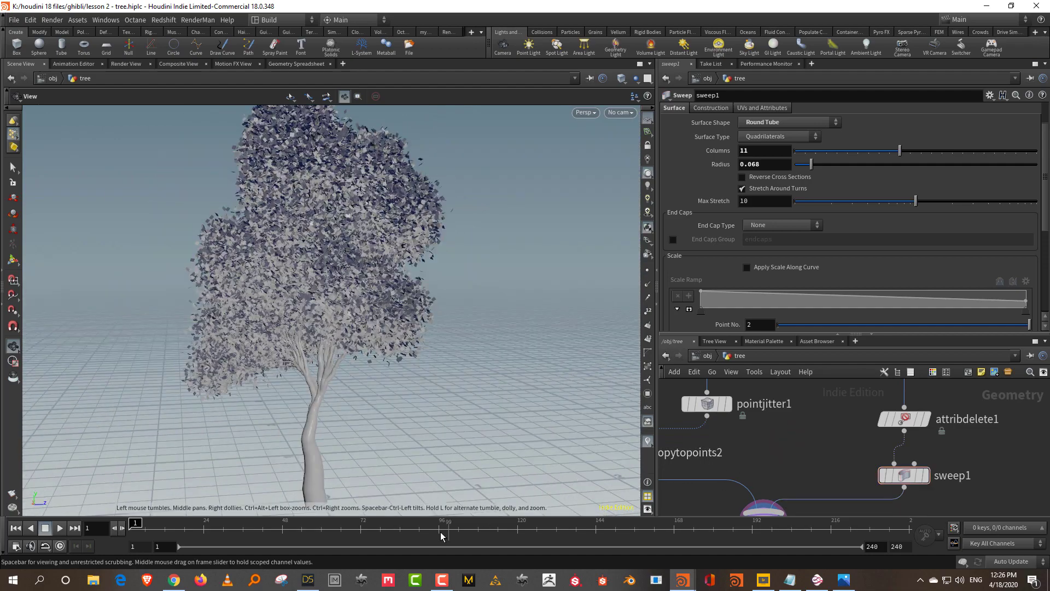
- Switch to the tranquil1.hiplc scene and examine its landscape with the tree, house and clothesline
left_click(687, 577)
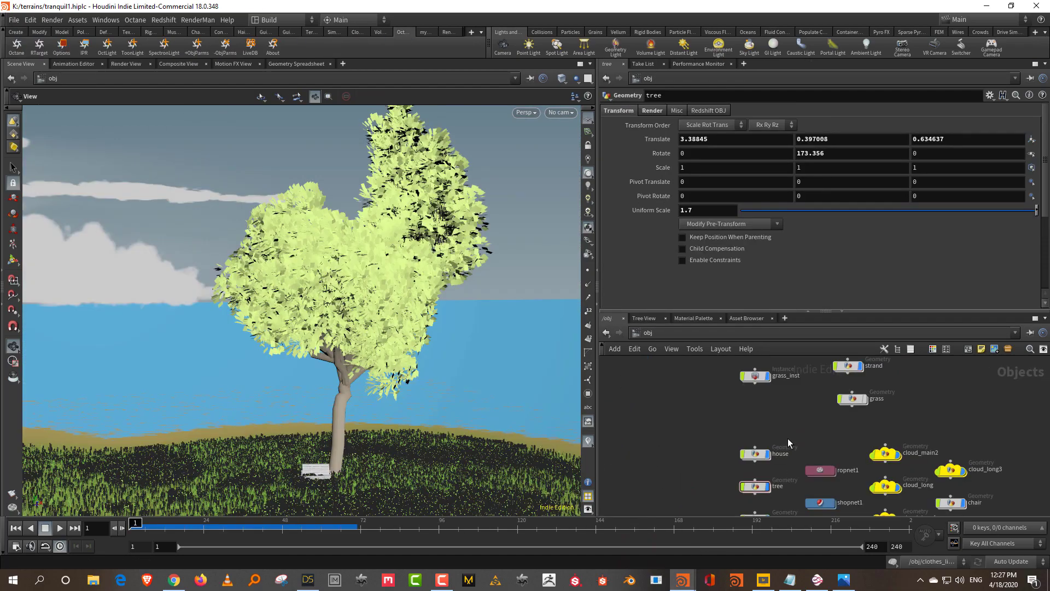
right_click_drag(282, 395, 277, 400)
middle_click_drag(277, 401, 366, 300)
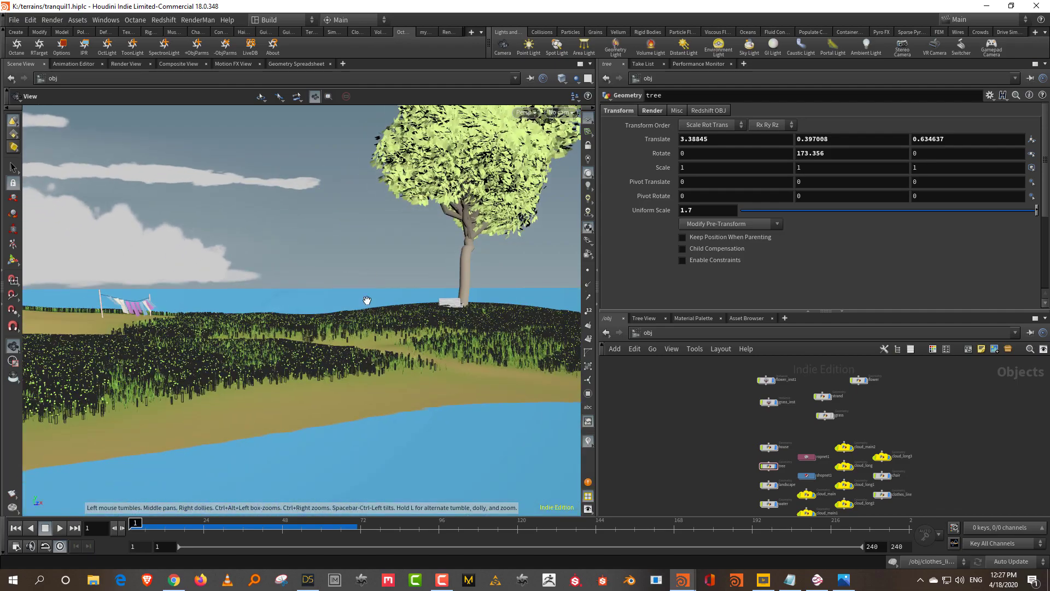
left_click_drag(366, 300, 357, 339)
scroll(358, 339, "down", 10)
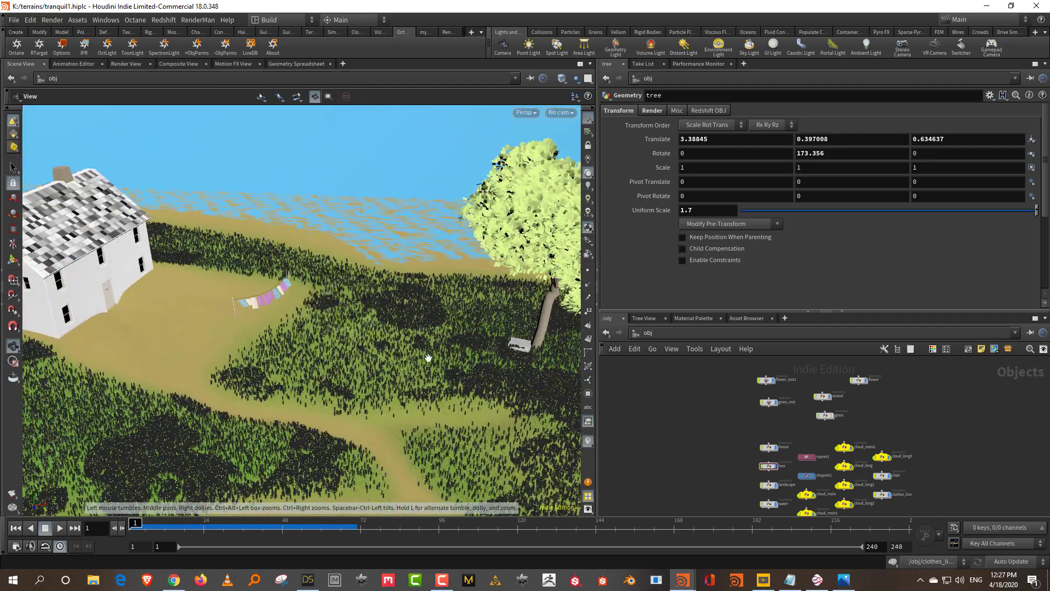